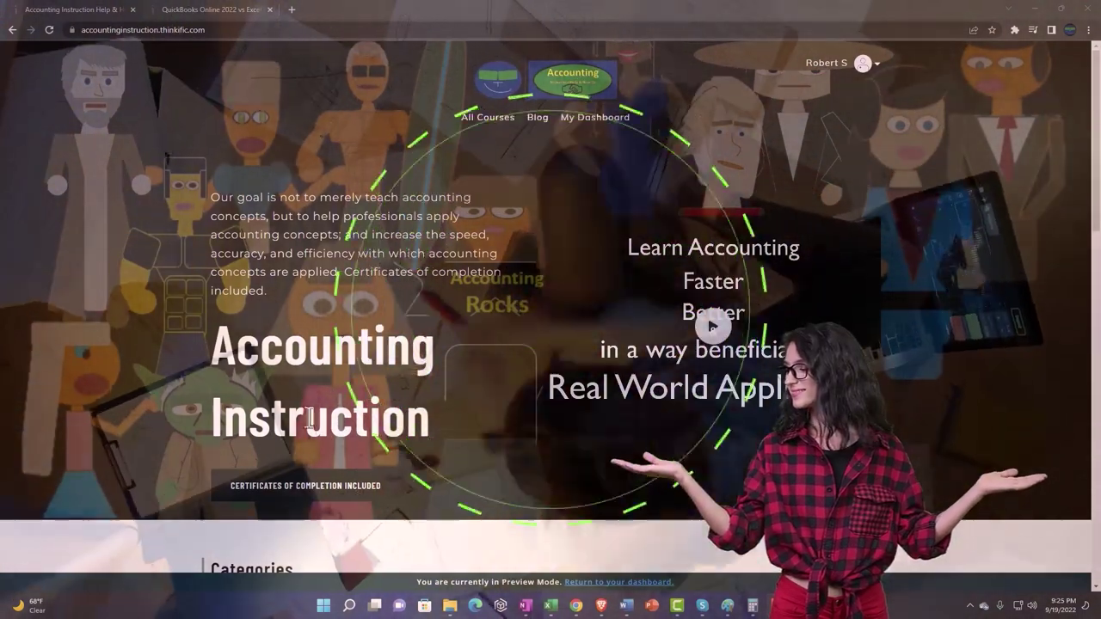
Browse the course categories on the Accounting Instruction site, and expand the OneNote - Getting Started 2022 section in the QuickBooks Online 2022 course.
scroll(151, 470, down, 7)
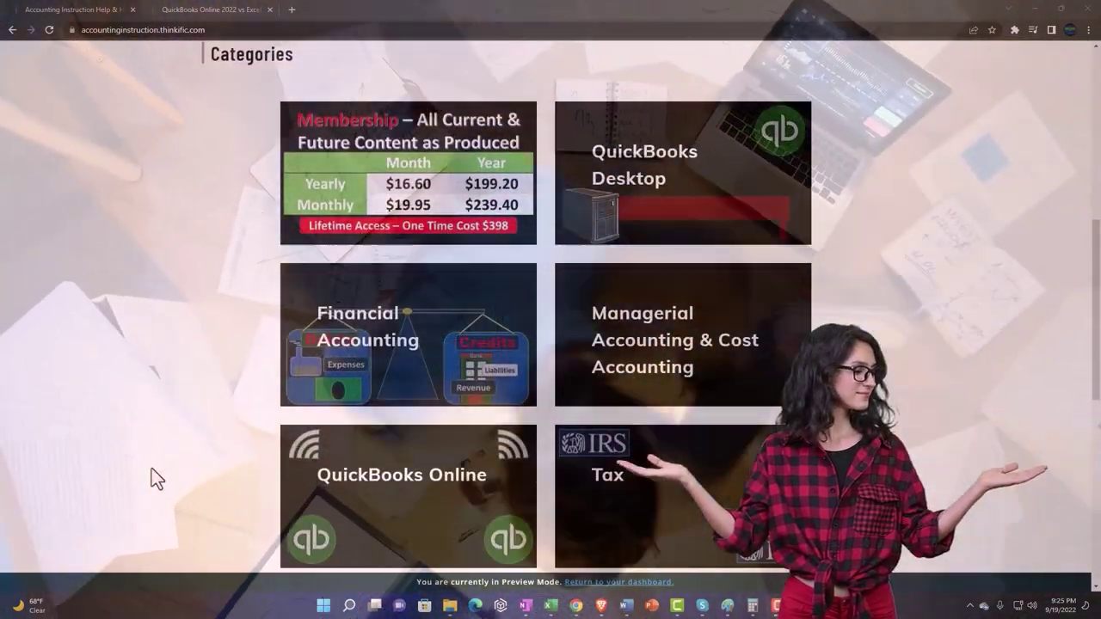
scroll(151, 470, down, 5)
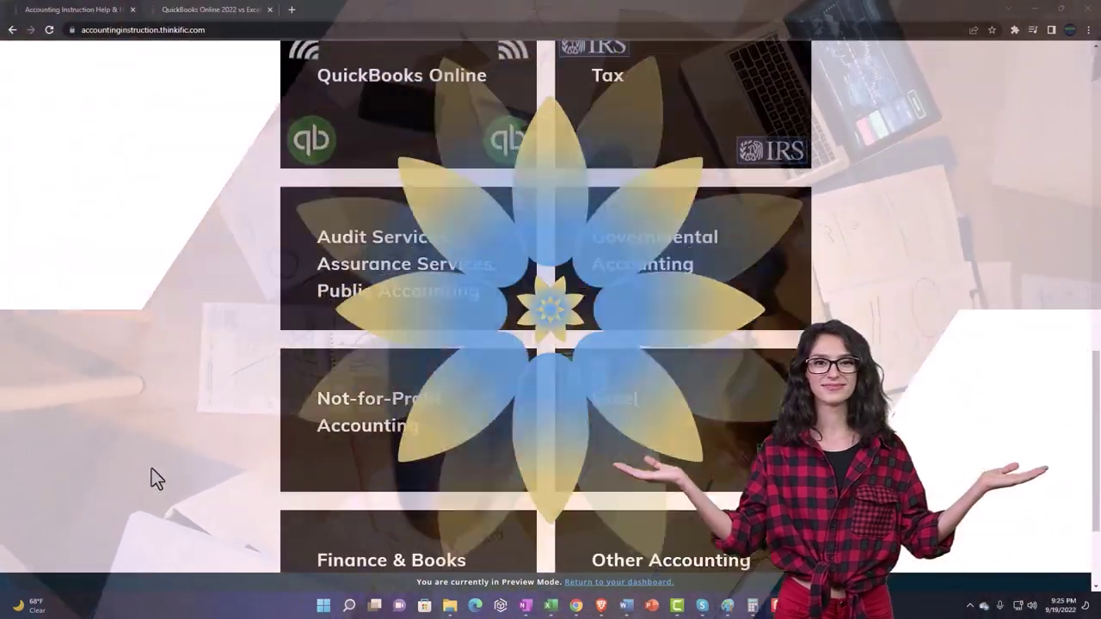
scroll(152, 468, down, 1)
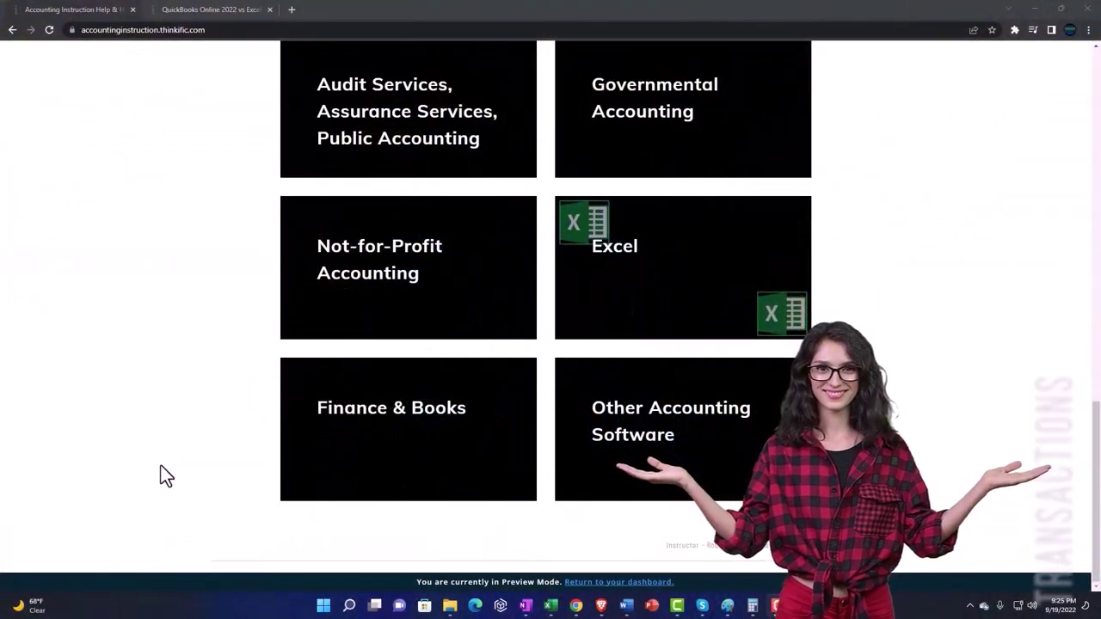
click(196, 11)
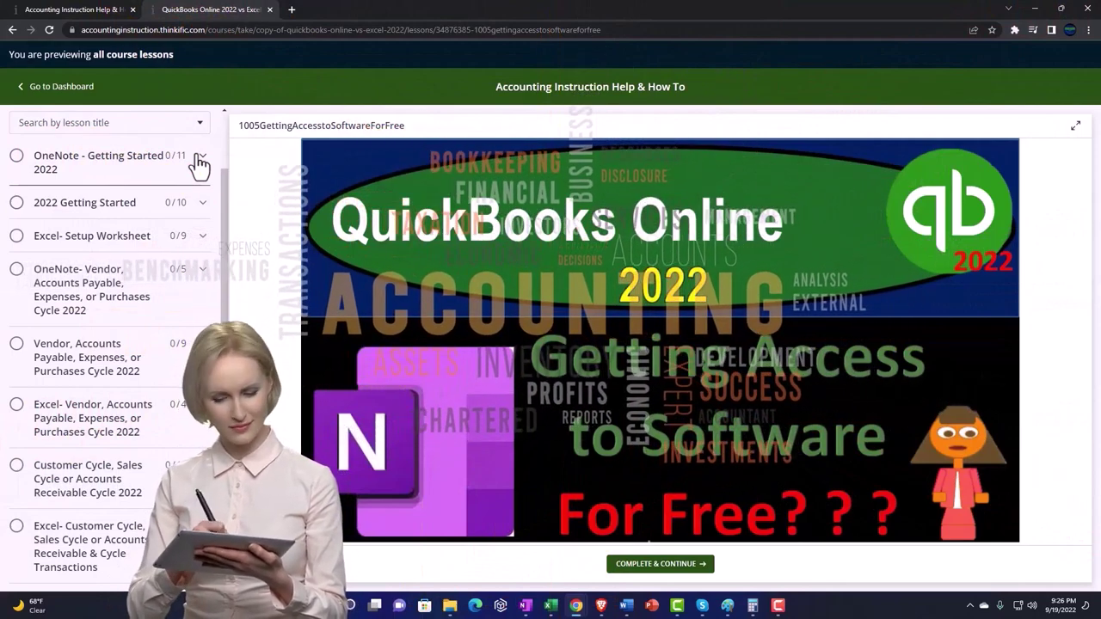
click(199, 162)
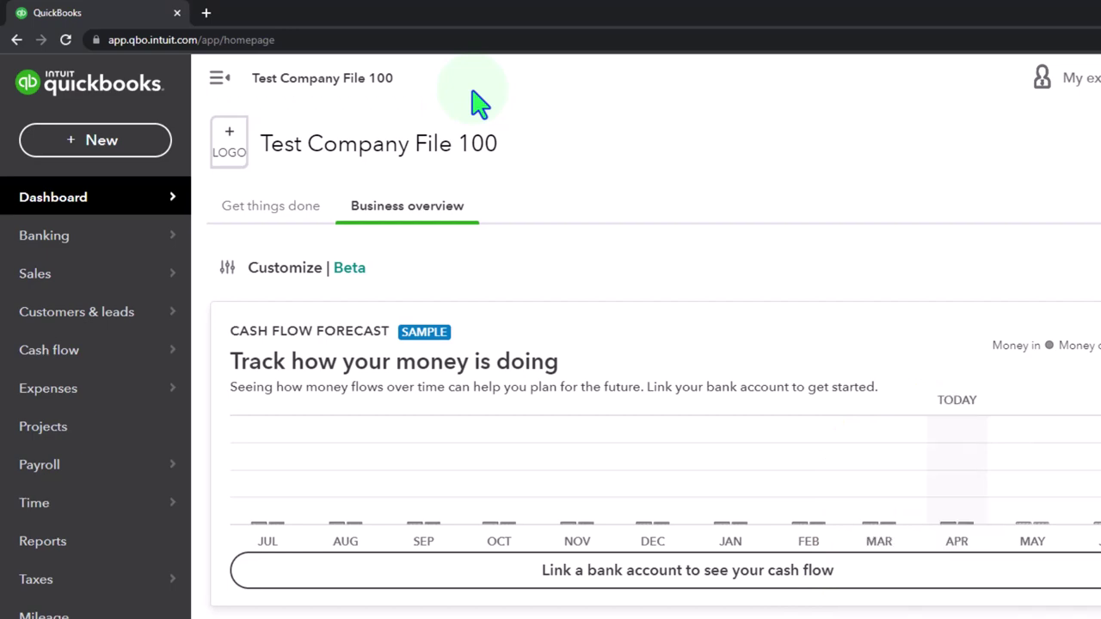
Check in the company settings whether Accountant view or Business view is in use.
click(1031, 62)
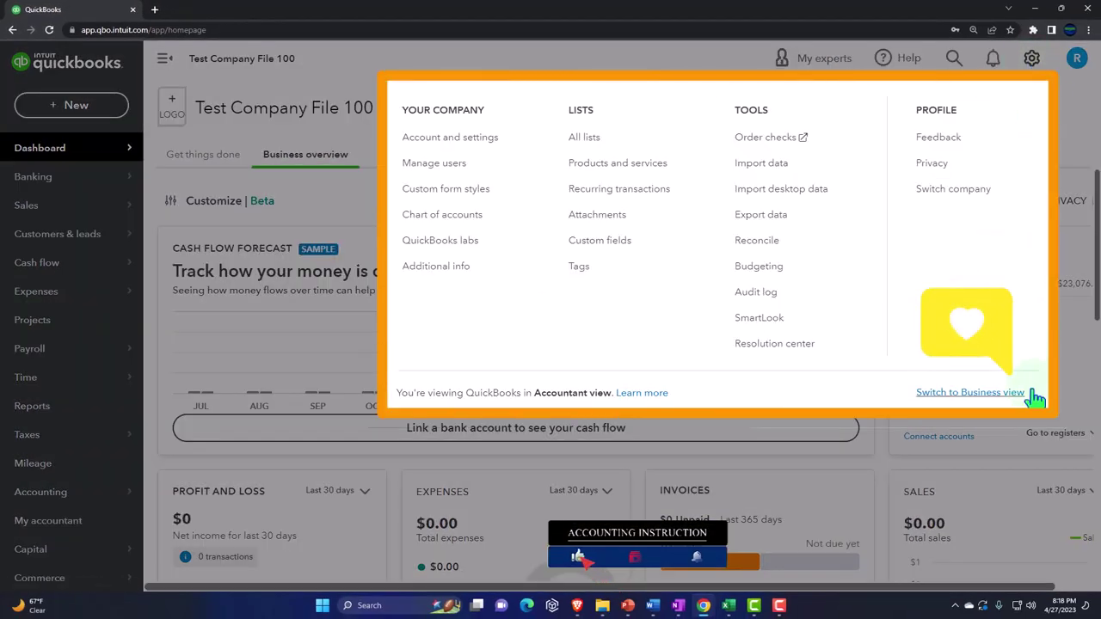
click(361, 71)
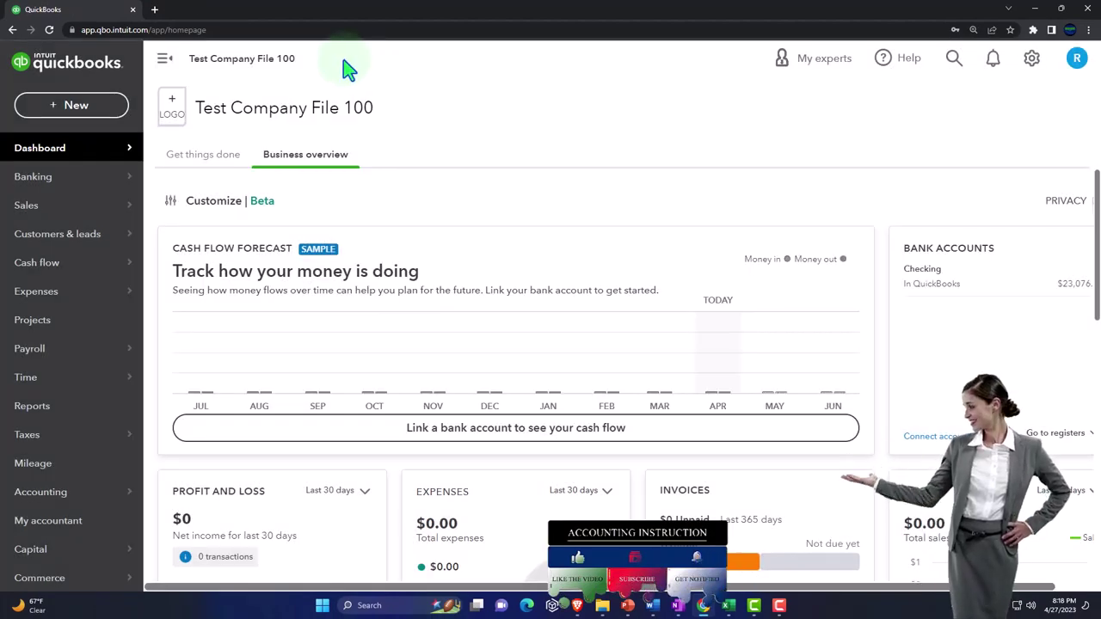
Duplicate the company homepage twice so that it is open in three browser tabs.
right_click(77, 10)
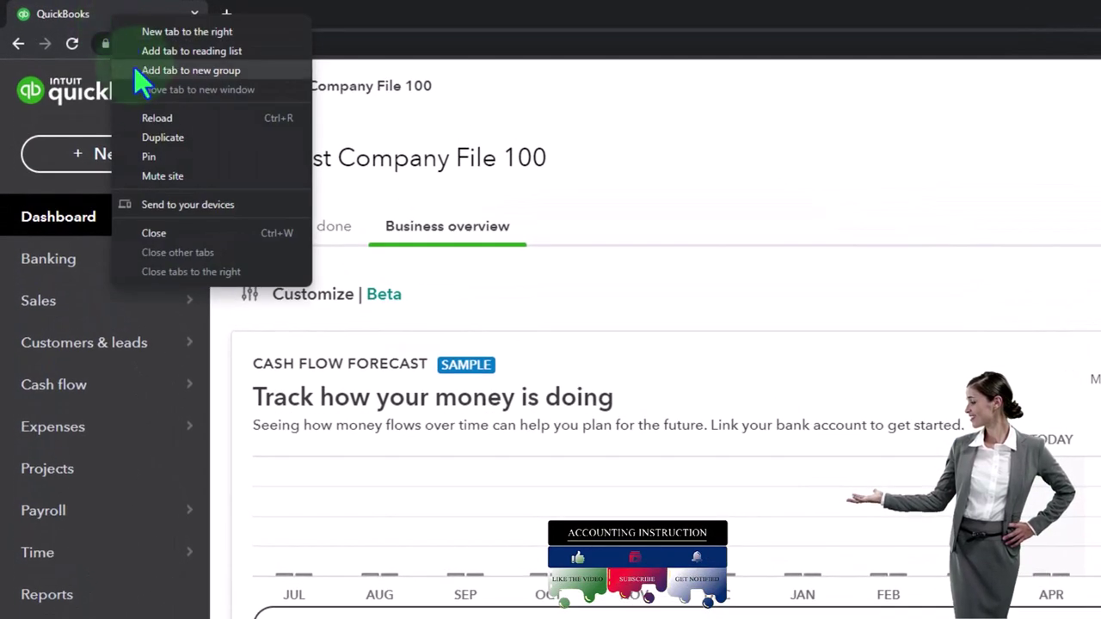
click(156, 137)
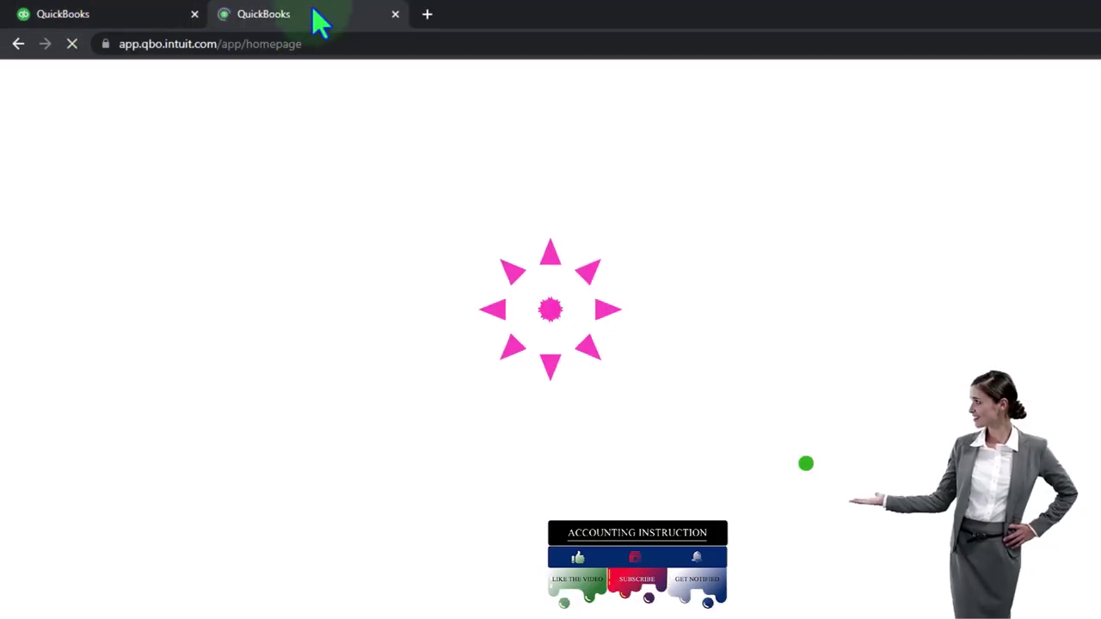
right_click(320, 22)
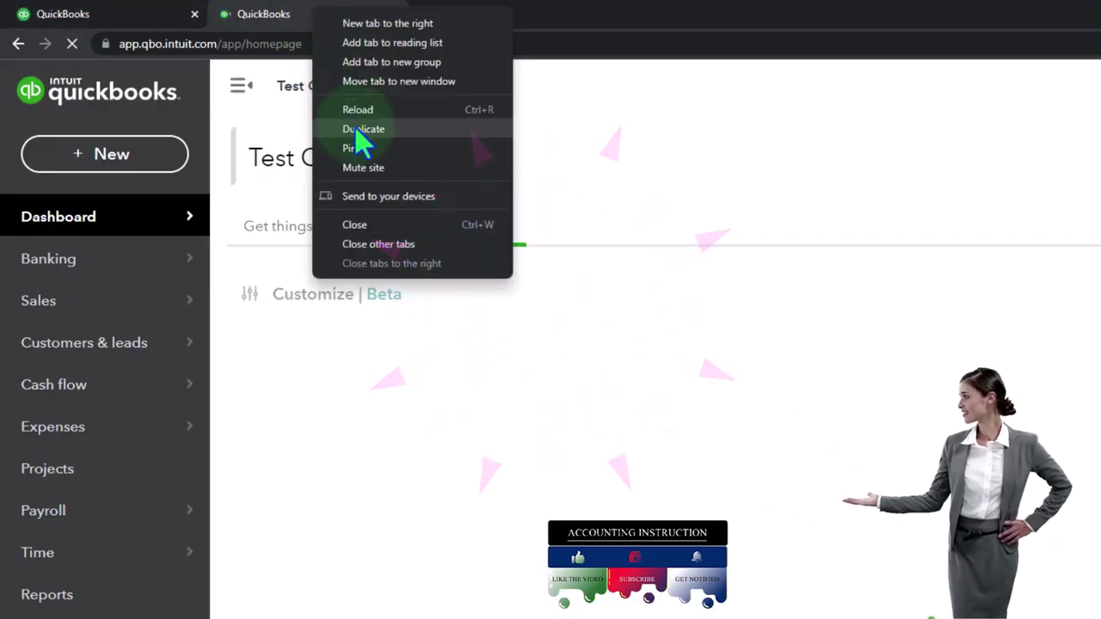
click(383, 129)
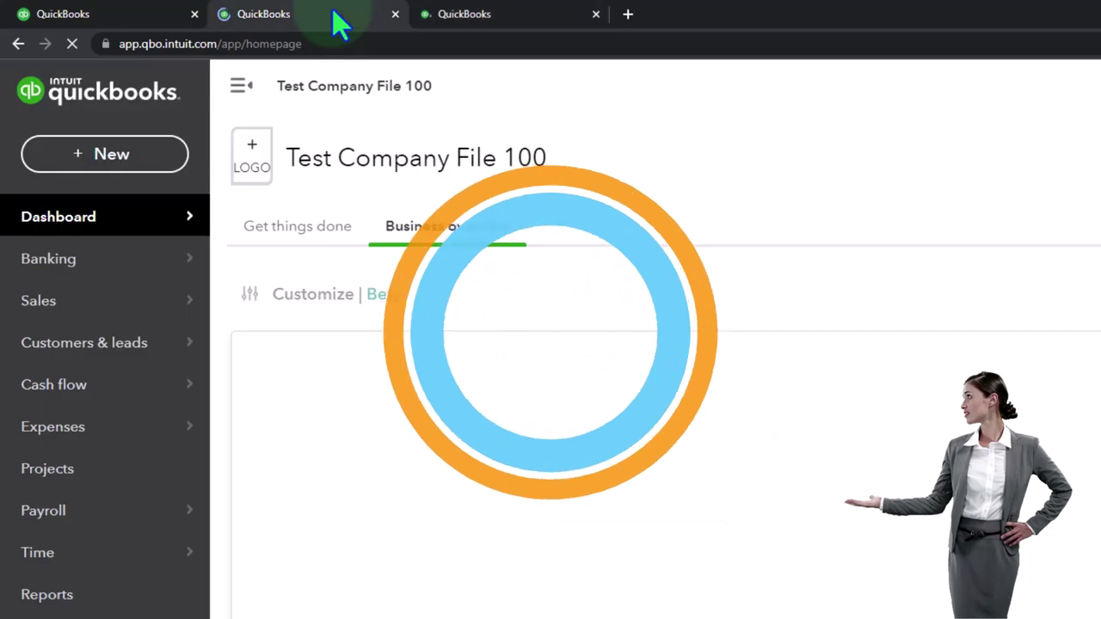
Open the Balance Sheet report in the second browser tab and the Profit and Loss report in the third.
click(46, 594)
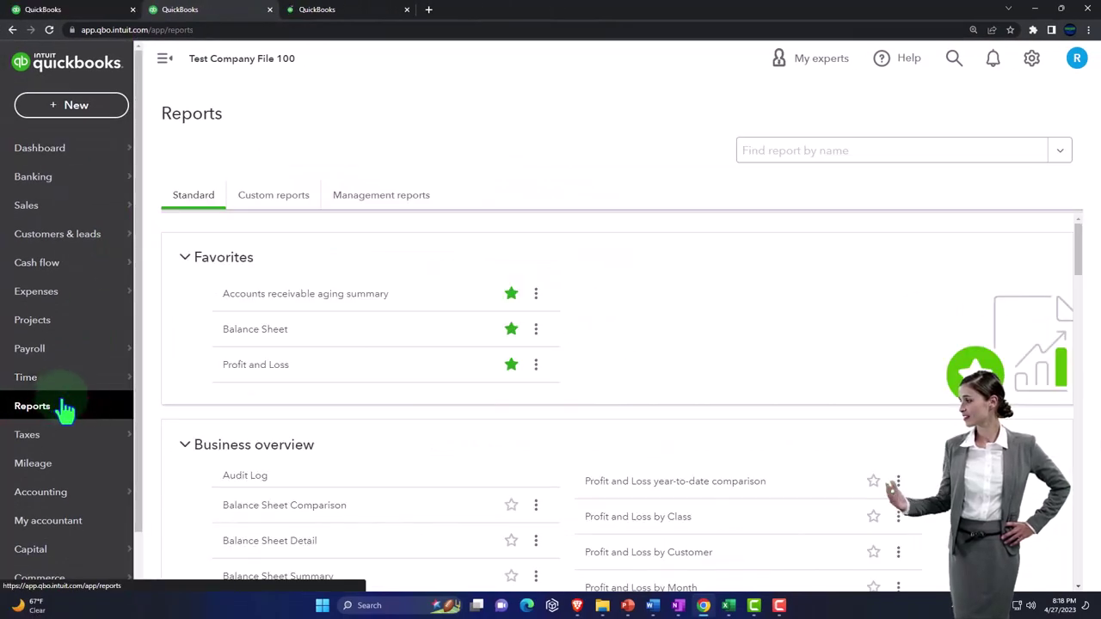
click(246, 337)
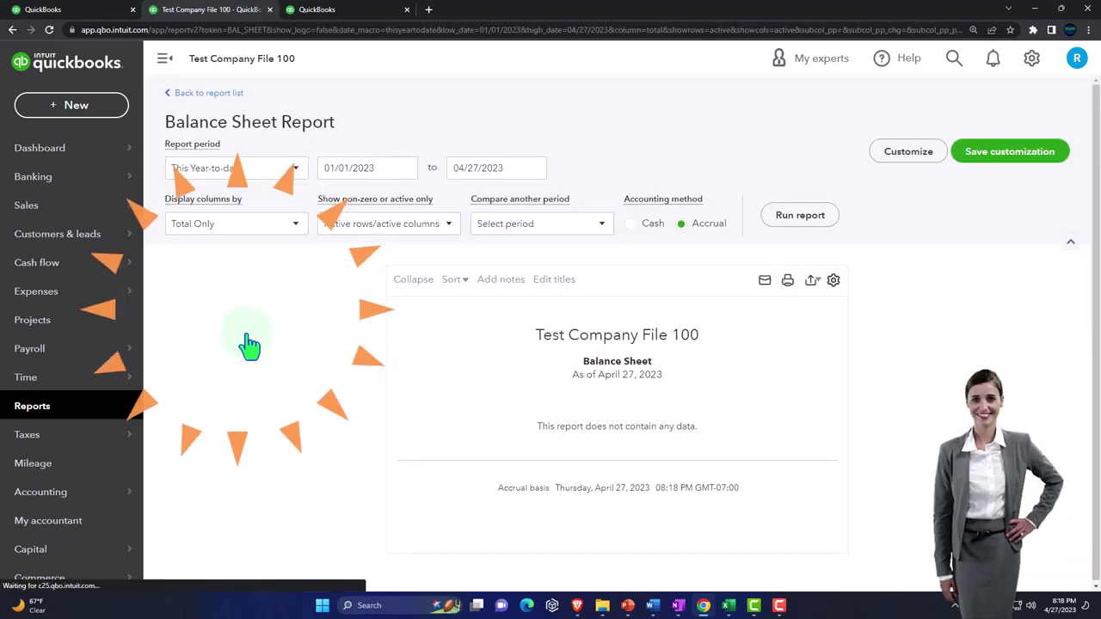
click(349, 10)
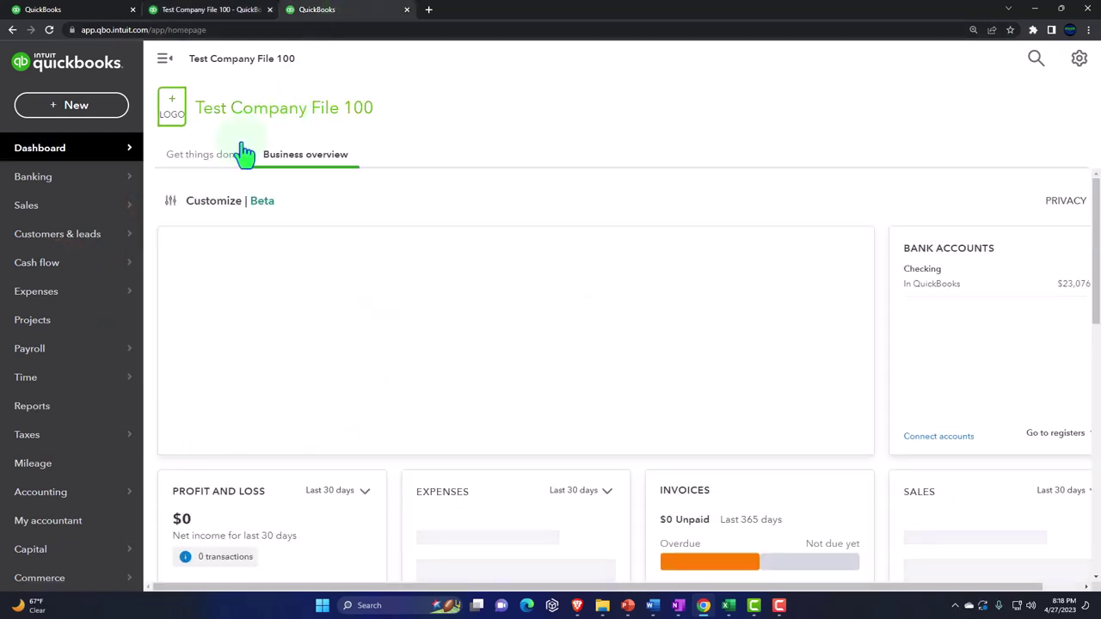
click(49, 407)
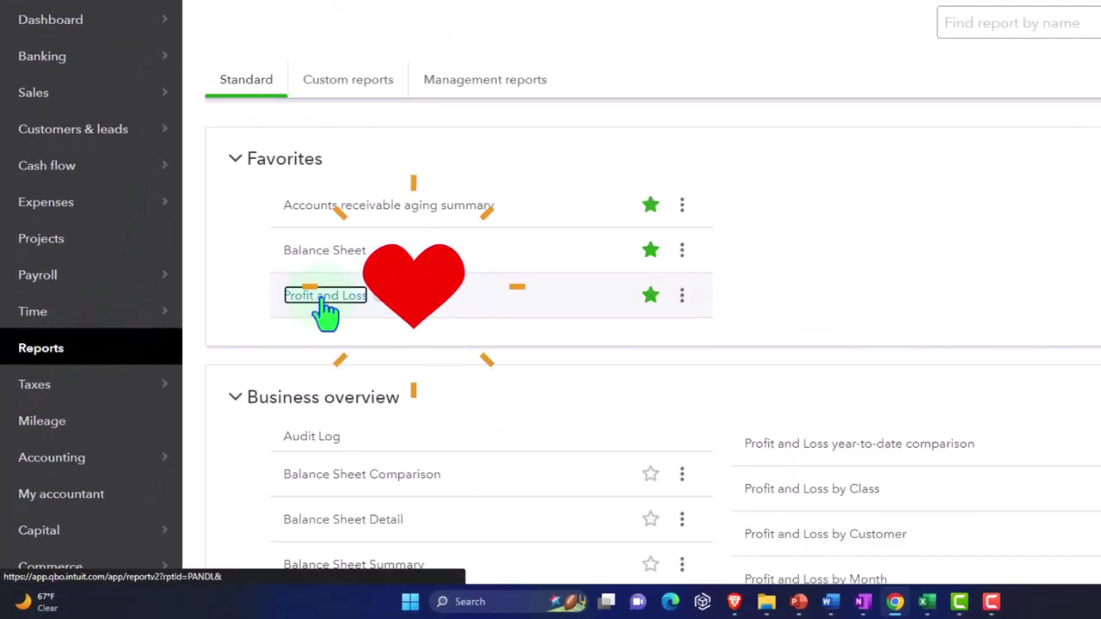
click(325, 298)
Run the Balance Sheet report for the period 01/01/2025 to 06/30/2025.
click(226, 10)
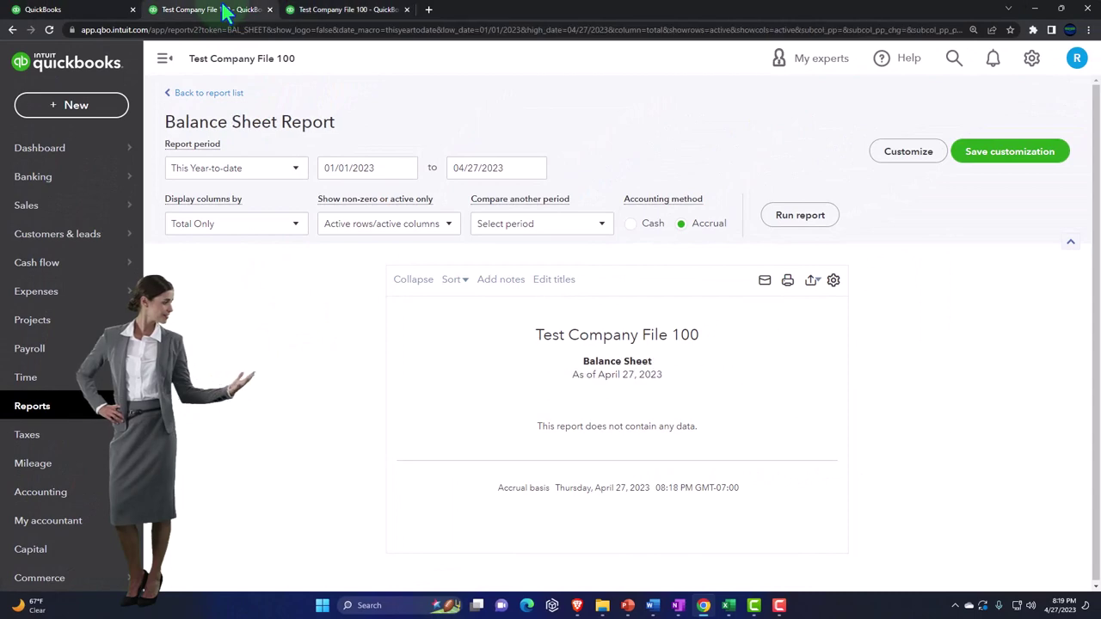
click(382, 167)
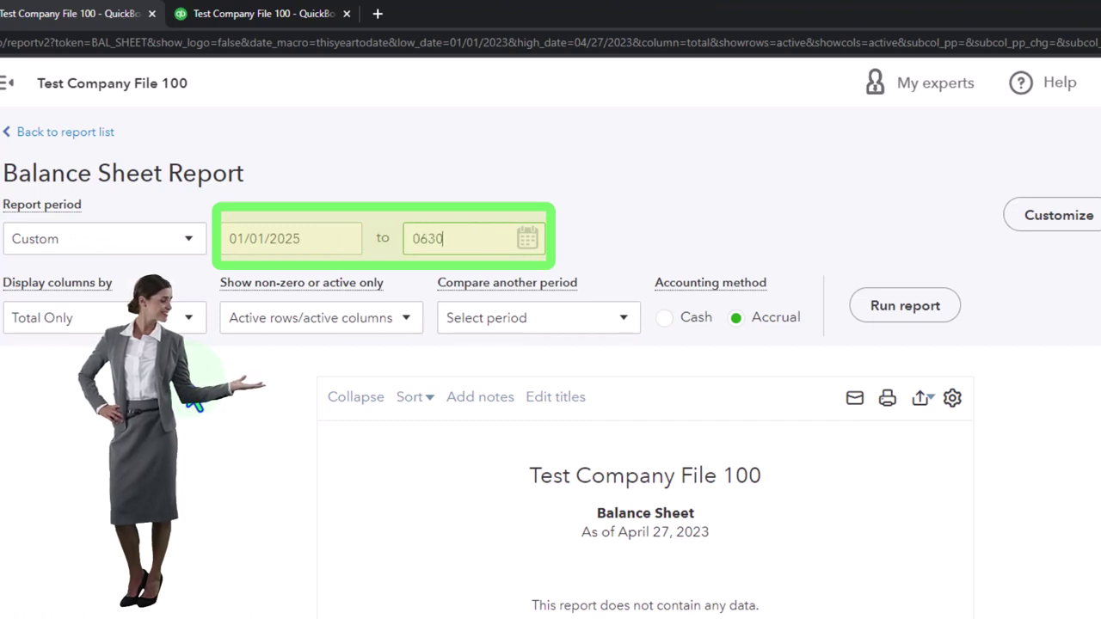
click(881, 323)
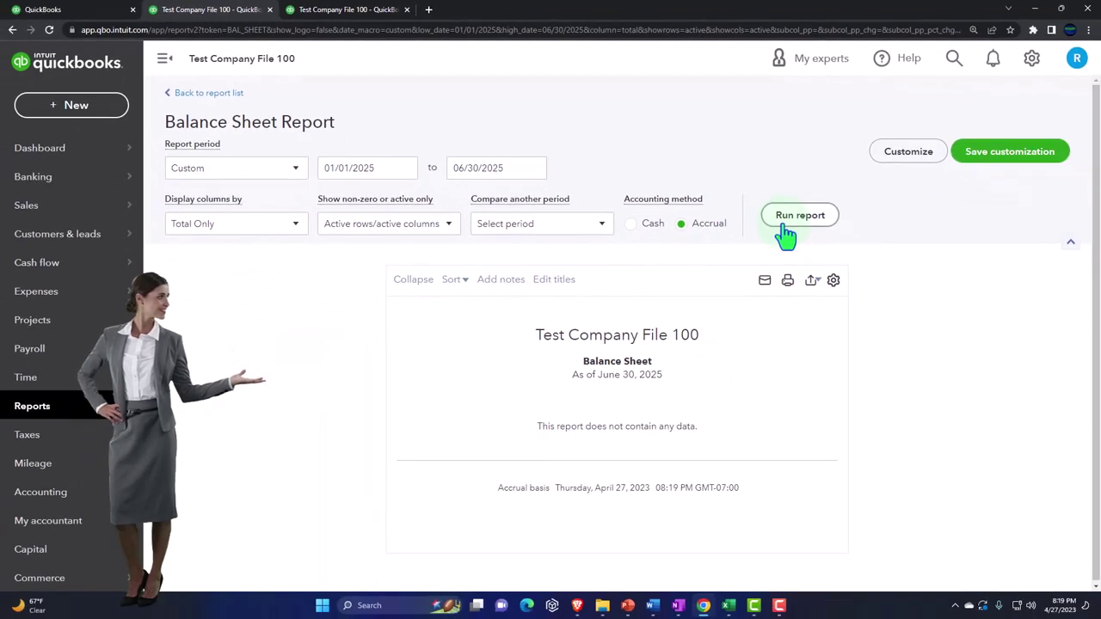
Run the Profit and Loss report for the period 01/01/2025 to 06/30/2025.
click(344, 10)
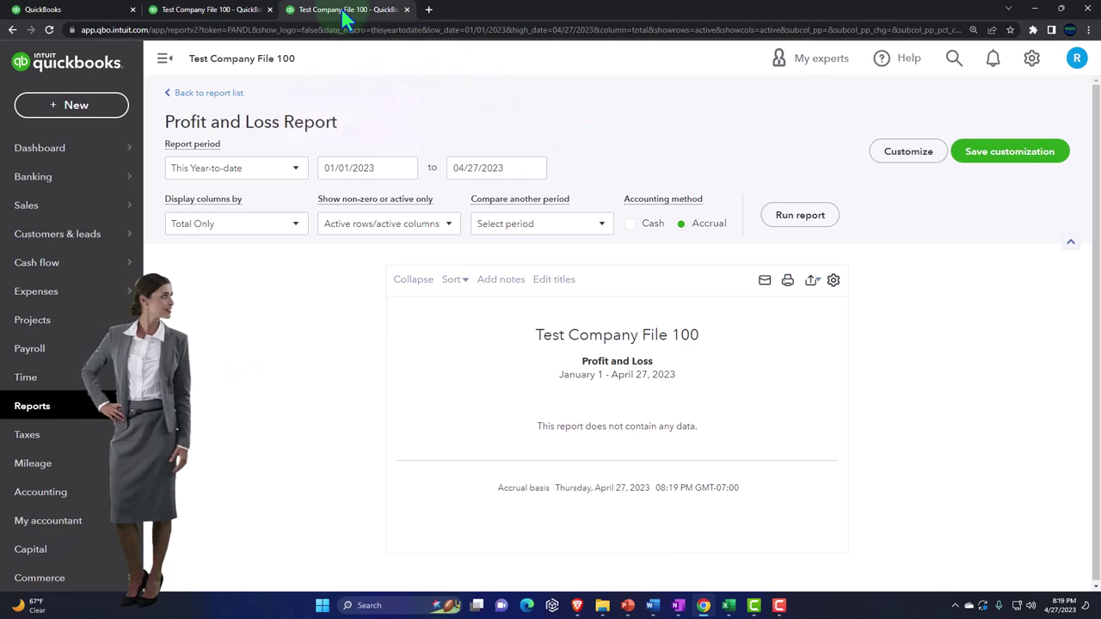
drag(357, 226, 258, 215)
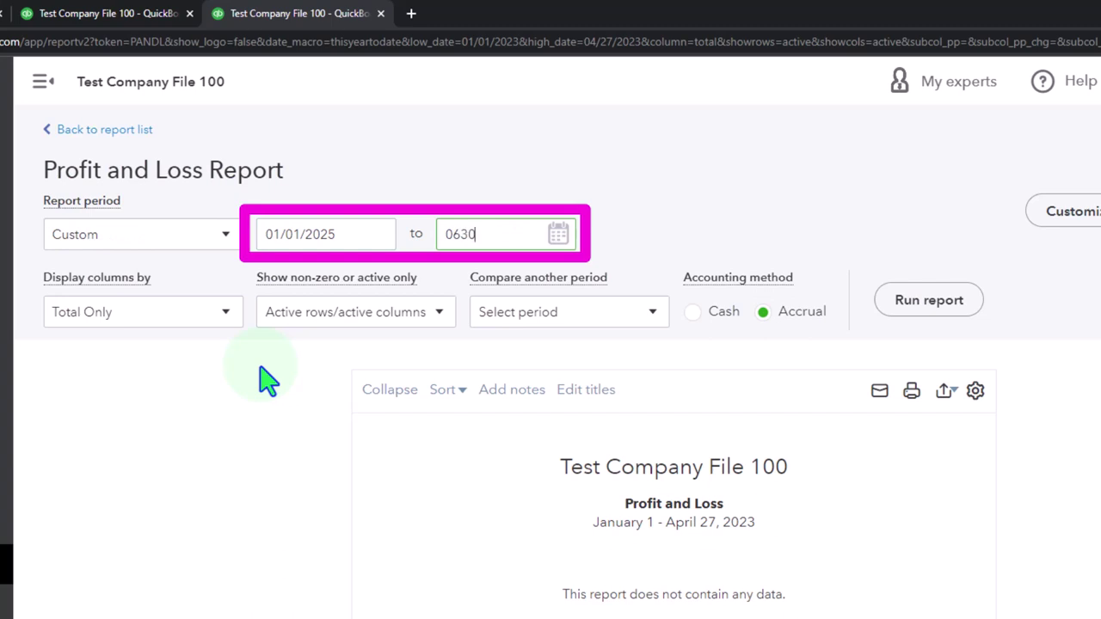
click(908, 318)
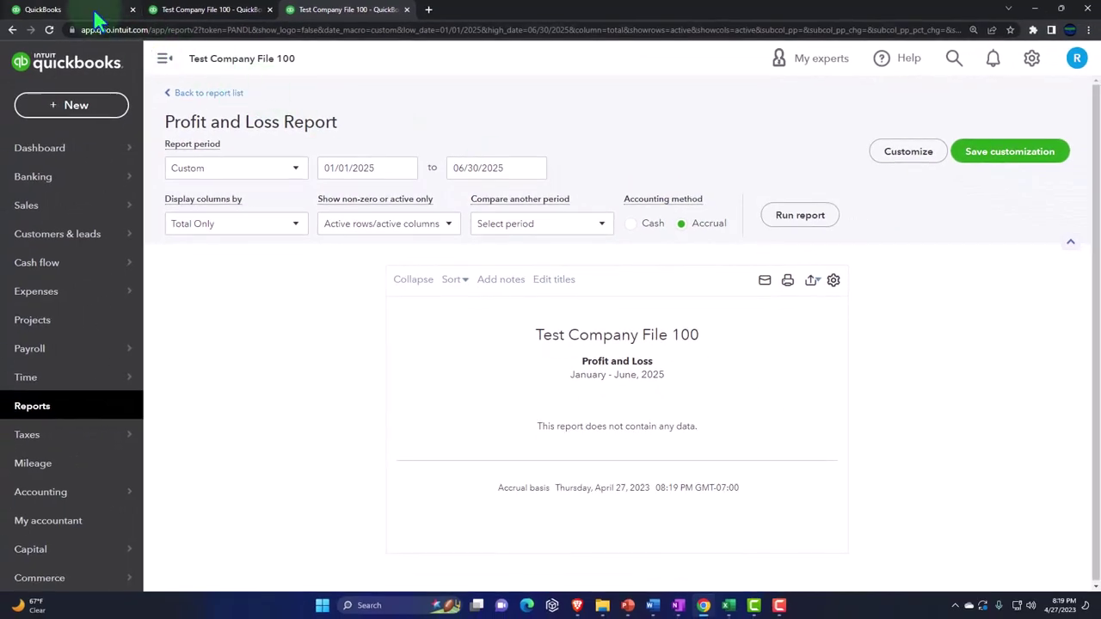
Open the details of Project 2 from the projects list in the first browser tab.
click(94, 11)
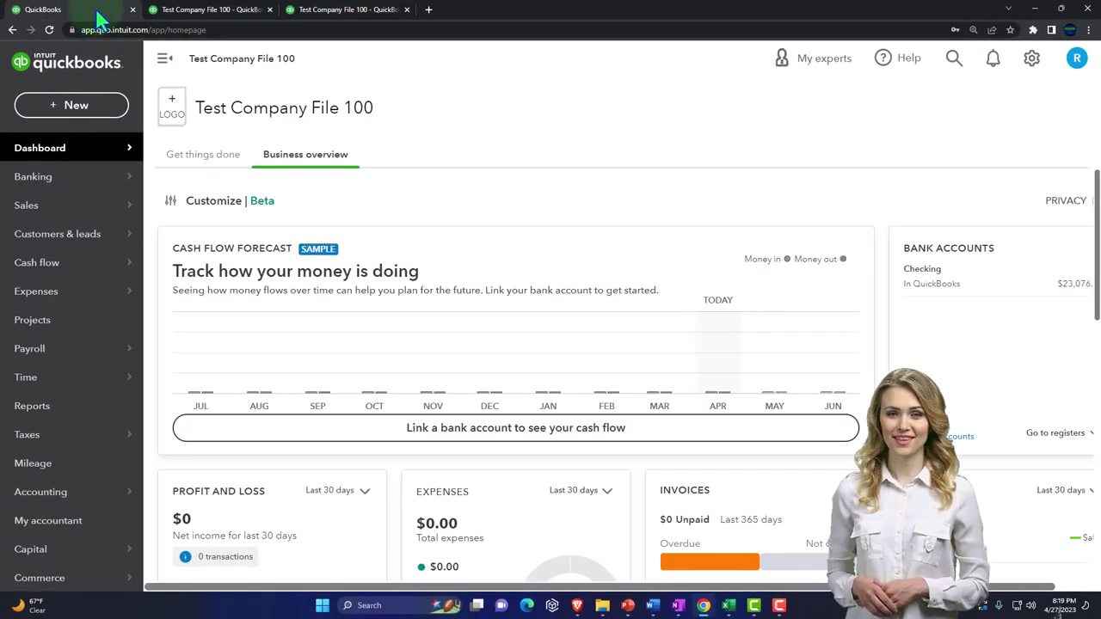
click(46, 326)
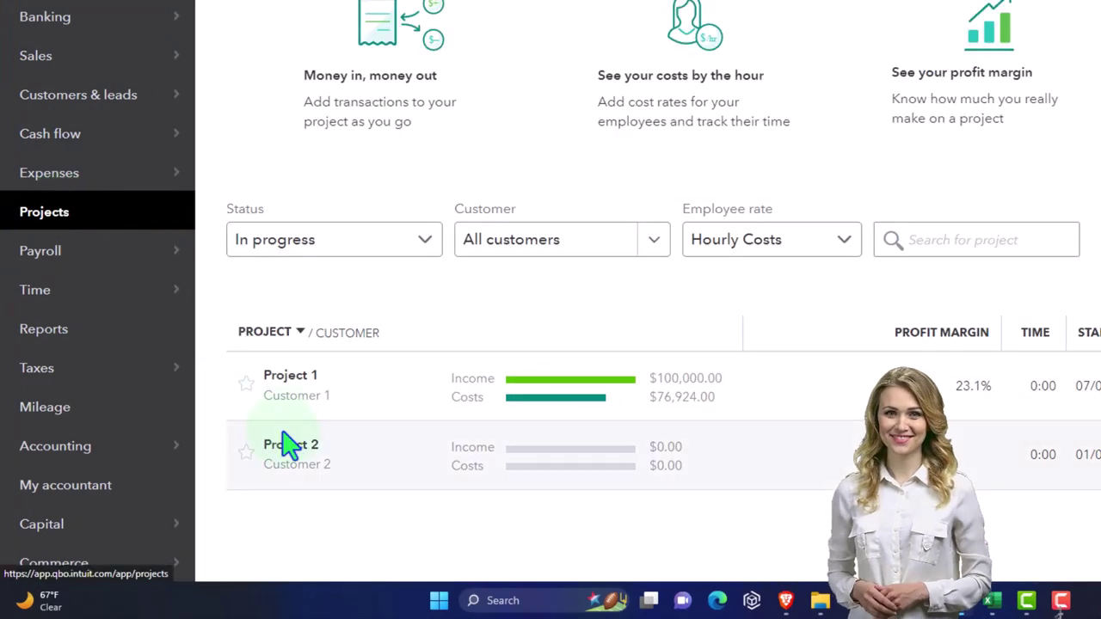
click(286, 445)
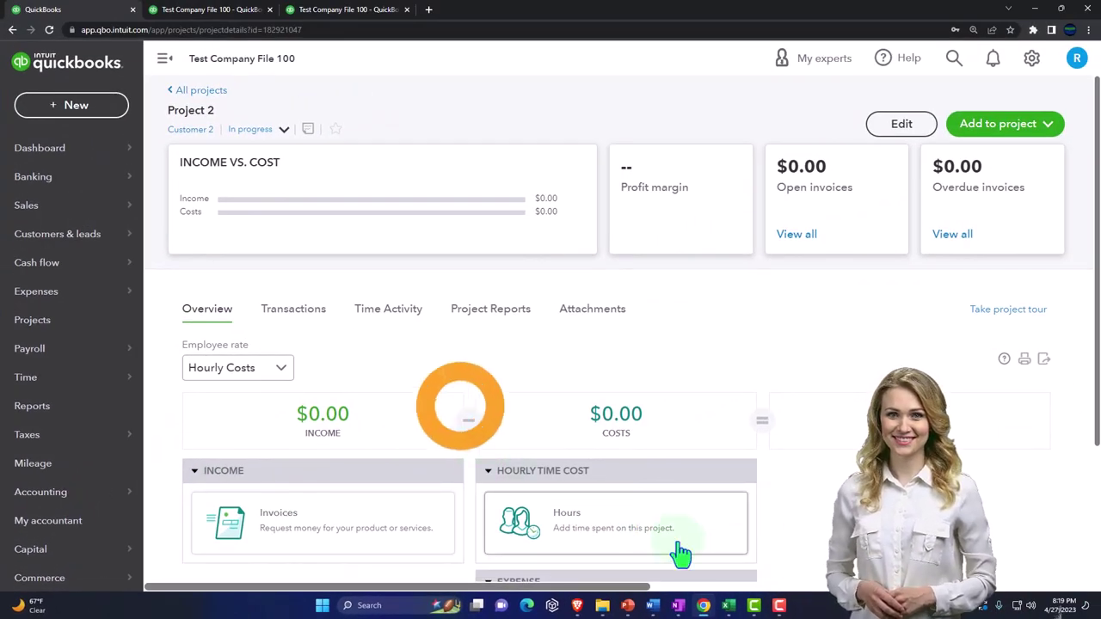
Switch to the Worksheet Project Sheet in Excel and review the Job 2 total estimate and the Month 1 entry of the billing schedule.
mouse_move(728, 606)
click(652, 505)
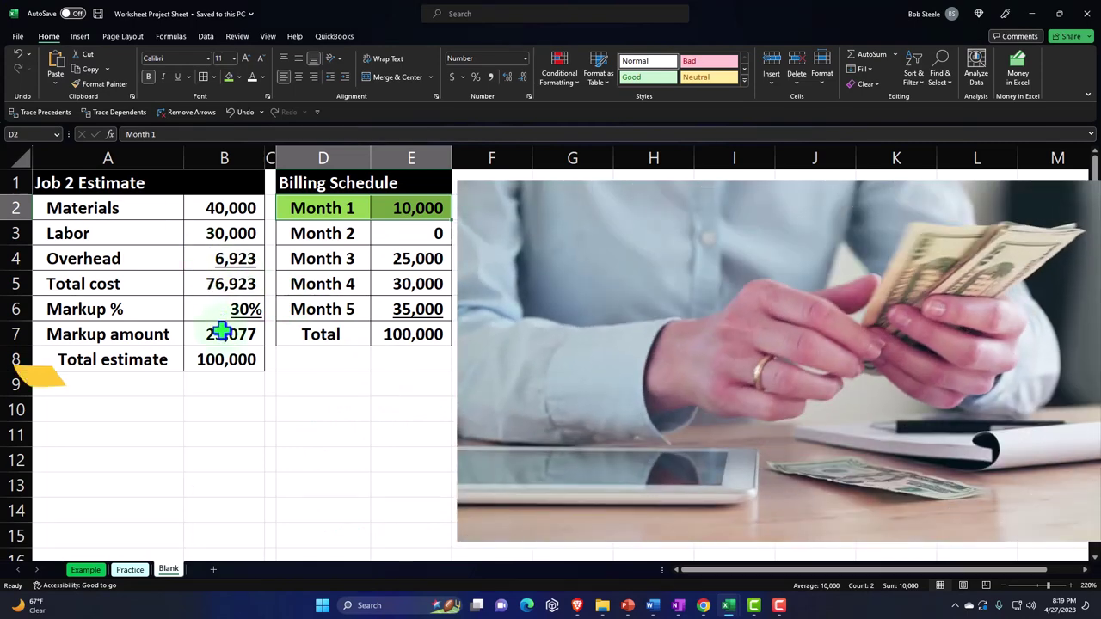
click(226, 359)
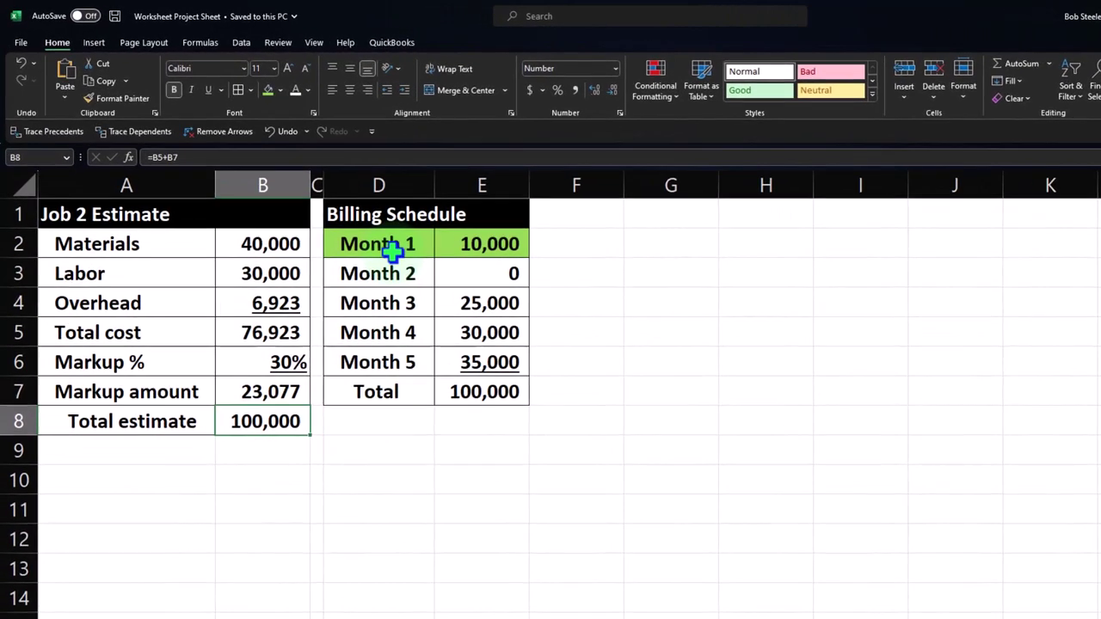
drag(334, 209, 416, 207)
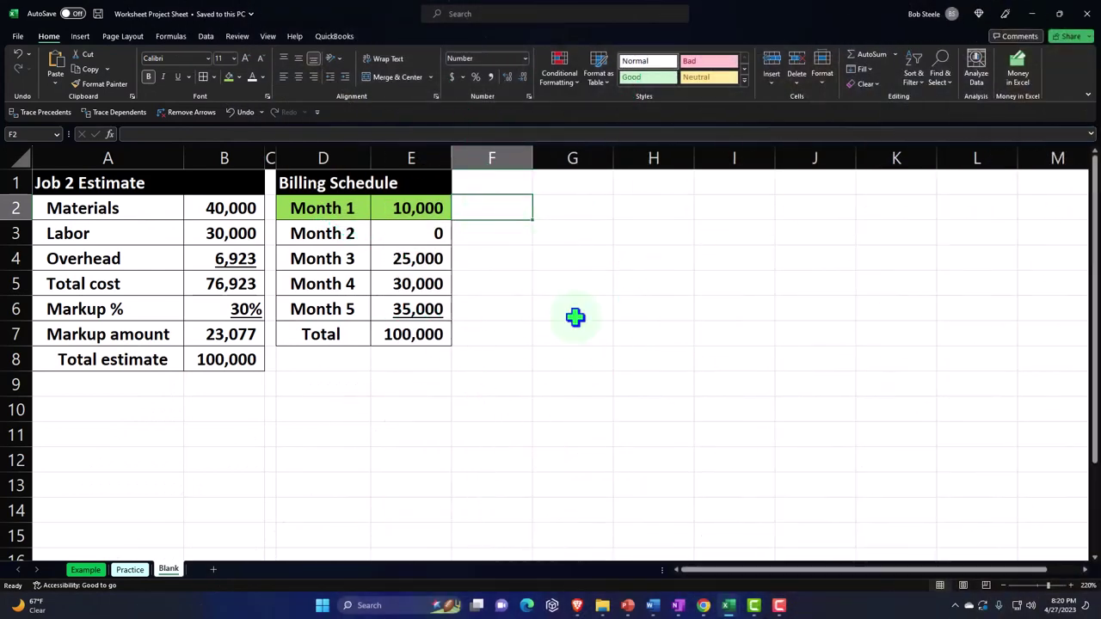
Switch to OneNote and examine the flowchart's vendor, customer and employee cycles, then return to the Excel worksheet.
click(678, 606)
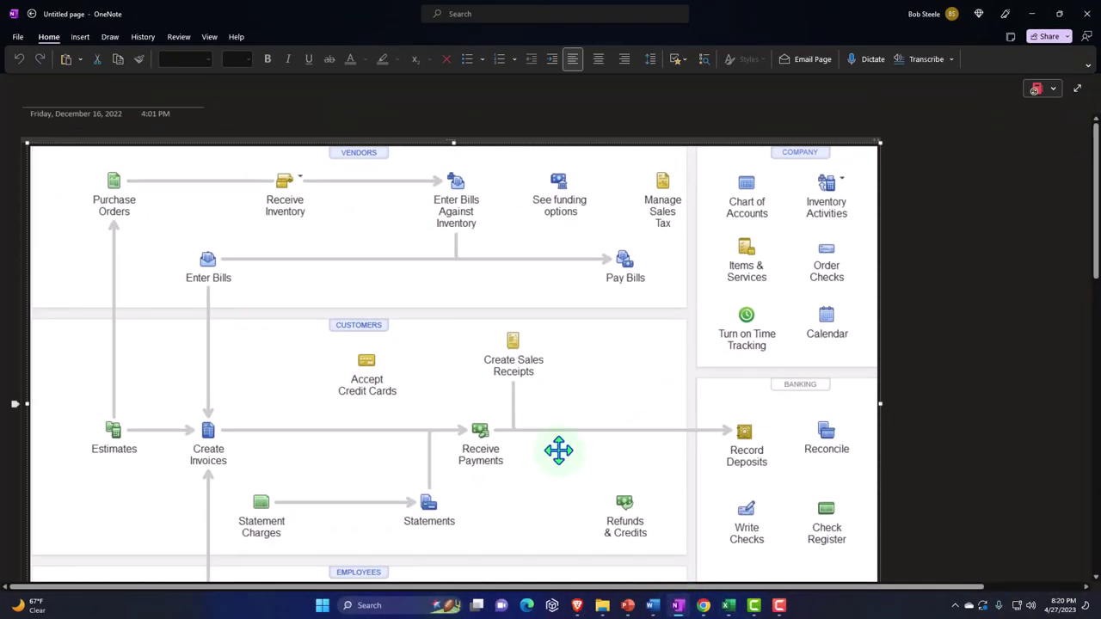
scroll(558, 449, down, 1)
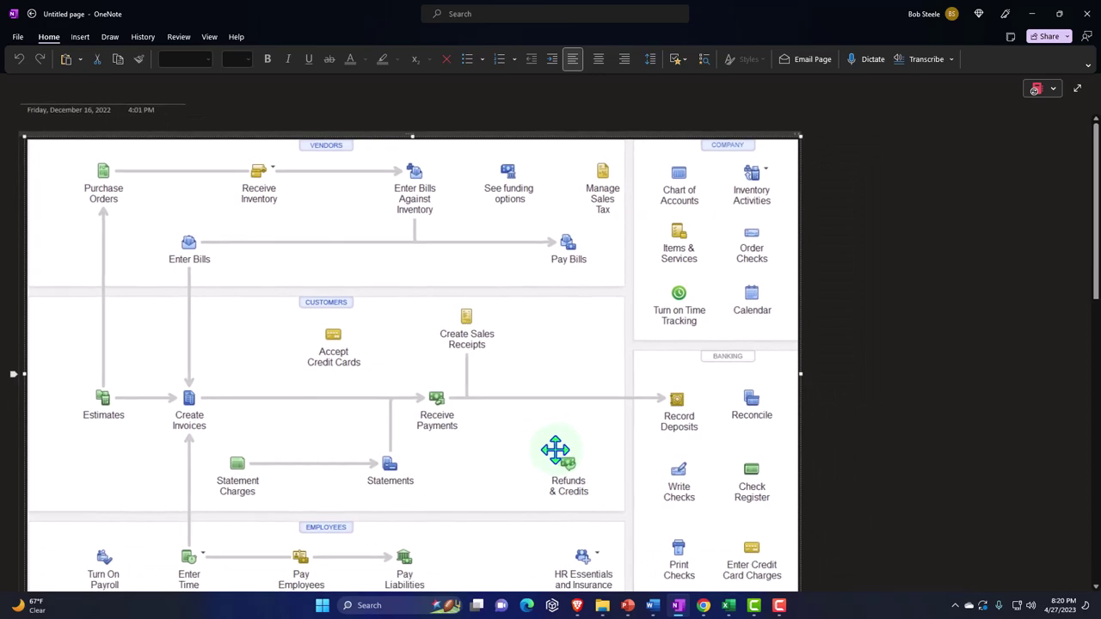
scroll(556, 450, down, 2)
scroll(484, 445, up, 2)
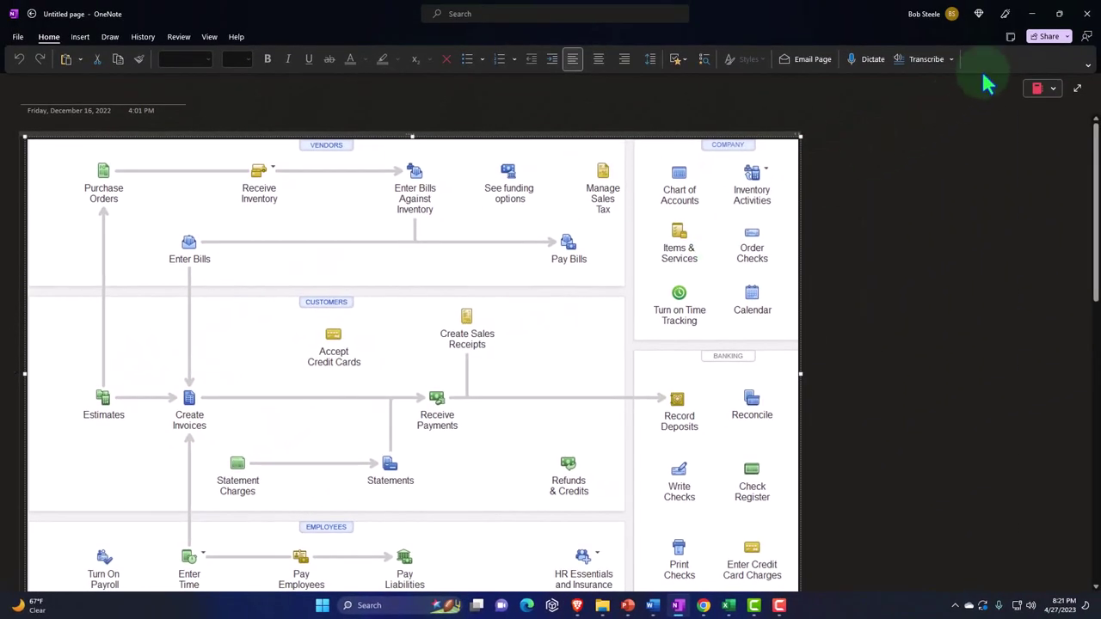
click(1033, 13)
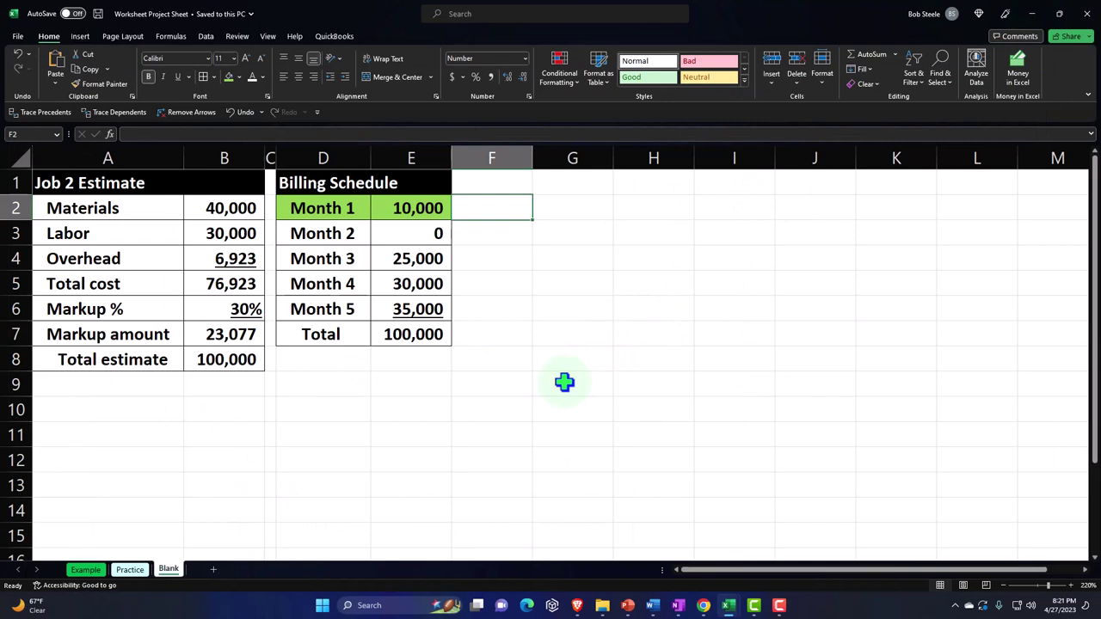
Switch back to QuickBooks Online and open the Project 2 estimate from Customer 2's transaction list.
click(702, 605)
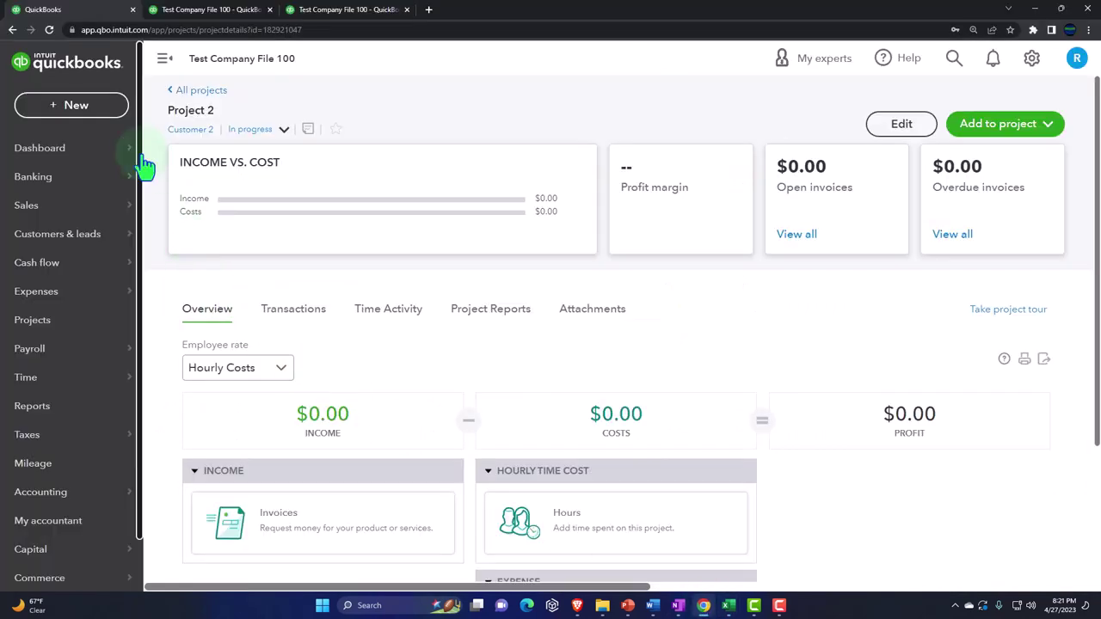
click(127, 234)
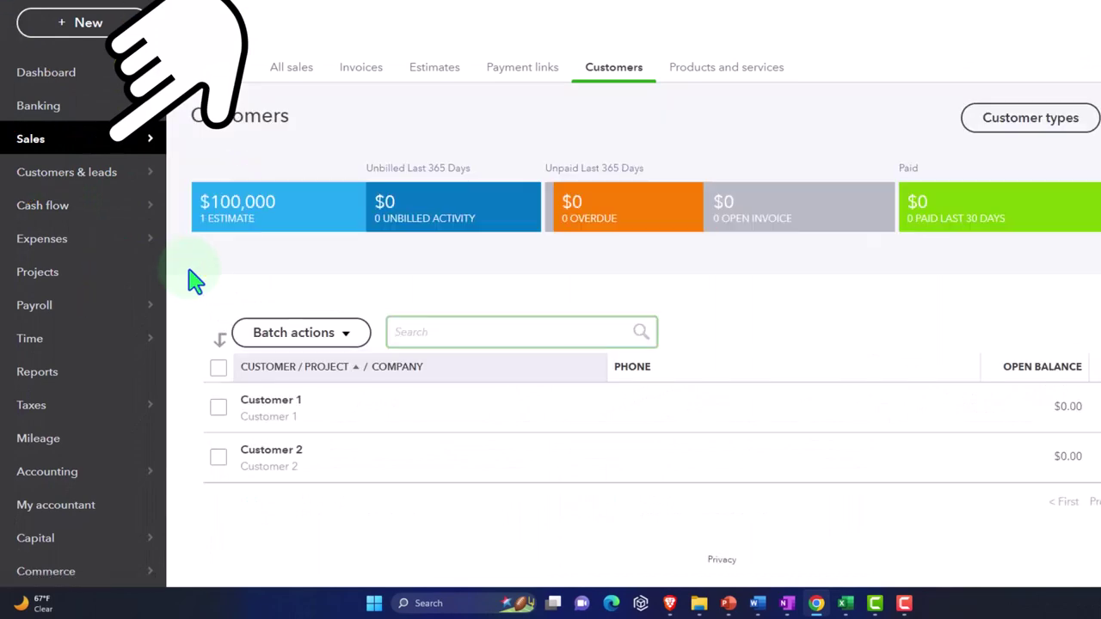
click(271, 450)
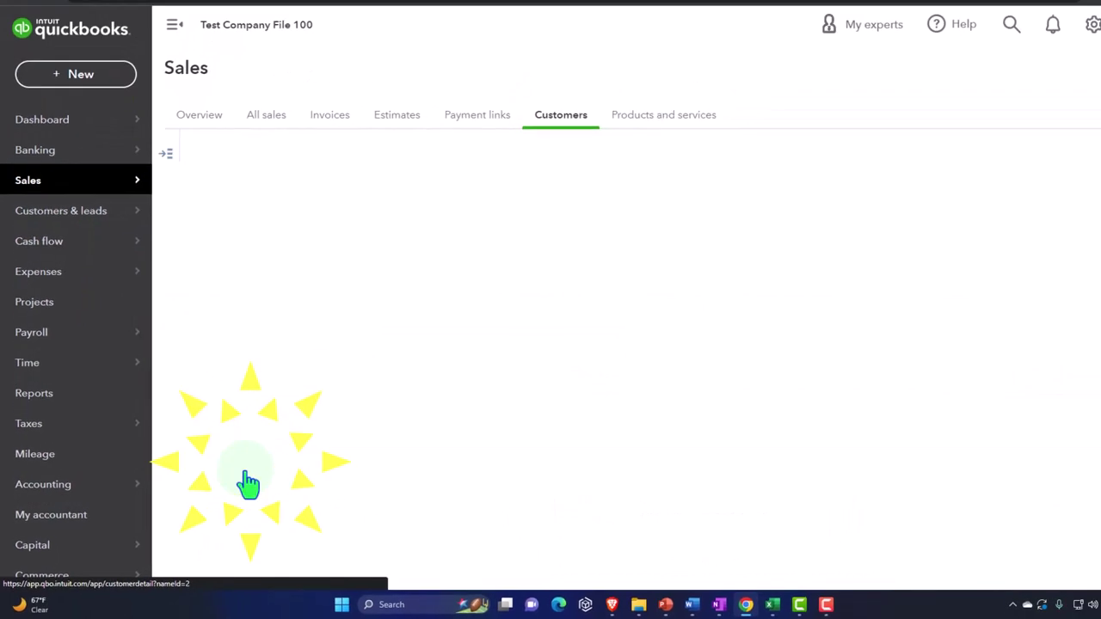
click(447, 461)
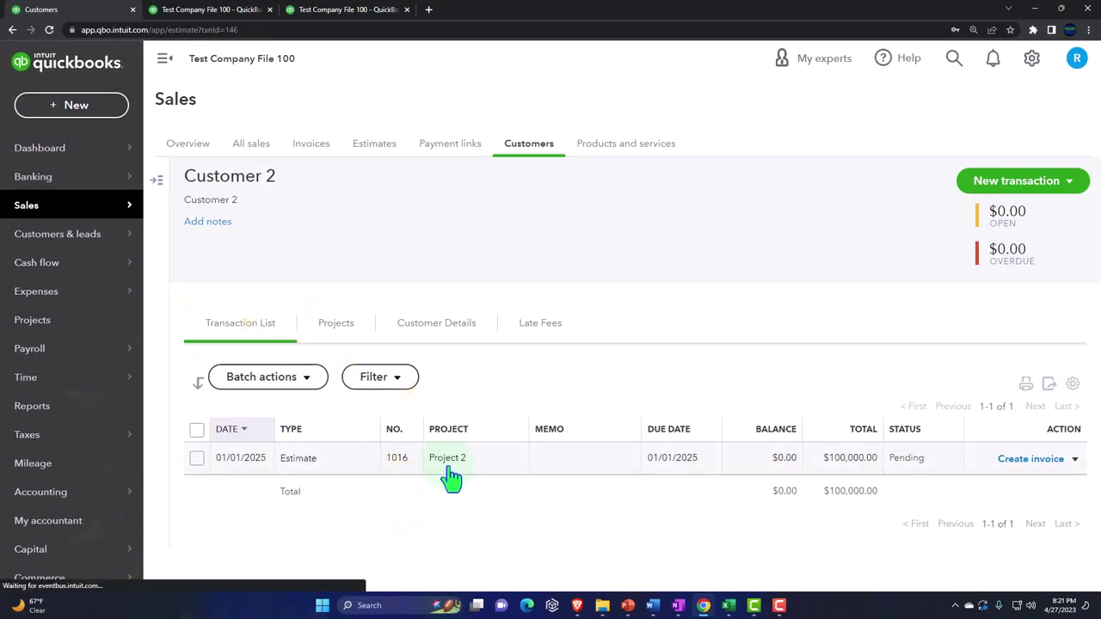
Review the Project 2 estimate's line items and close it, then check the customer cycle of the OneNote flowchart and return to QuickBooks Online.
scroll(523, 430, down, 2)
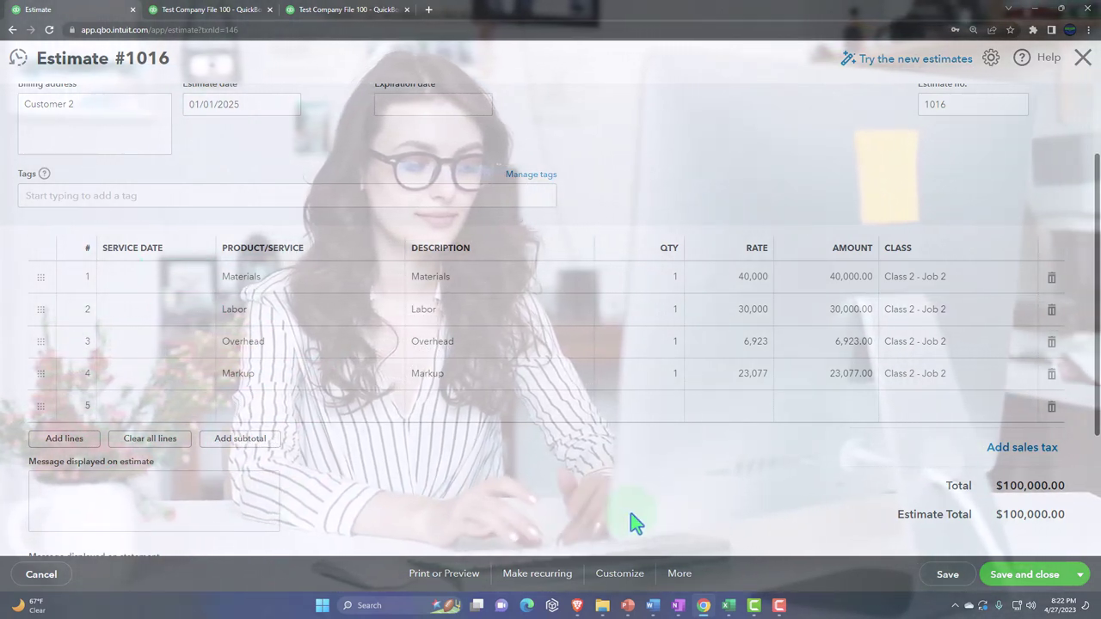
scroll(632, 522, up, 2)
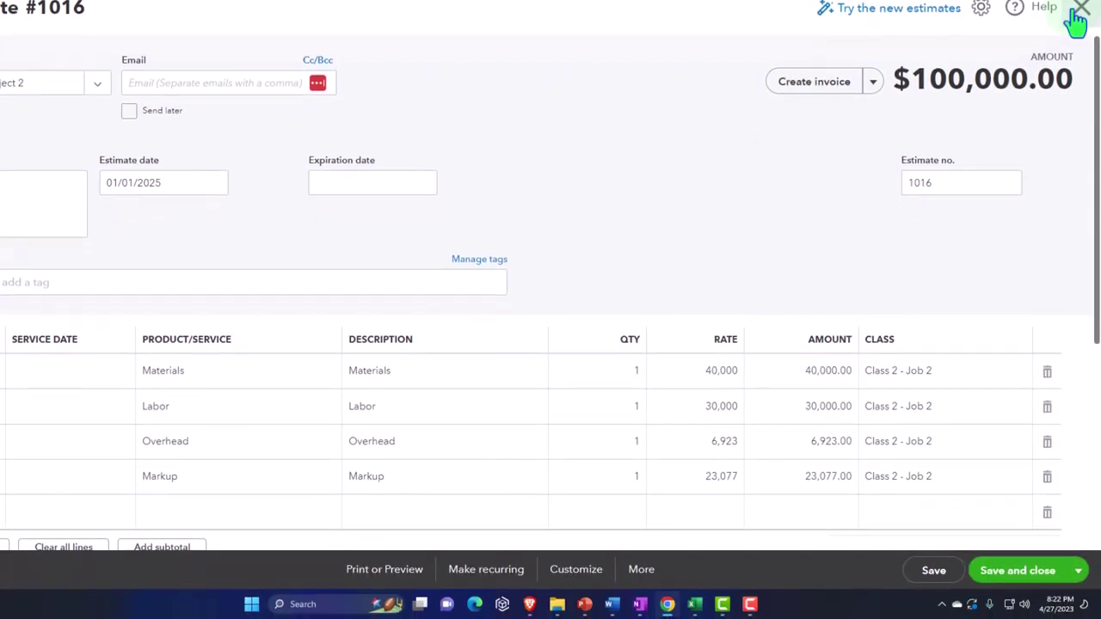
click(1079, 10)
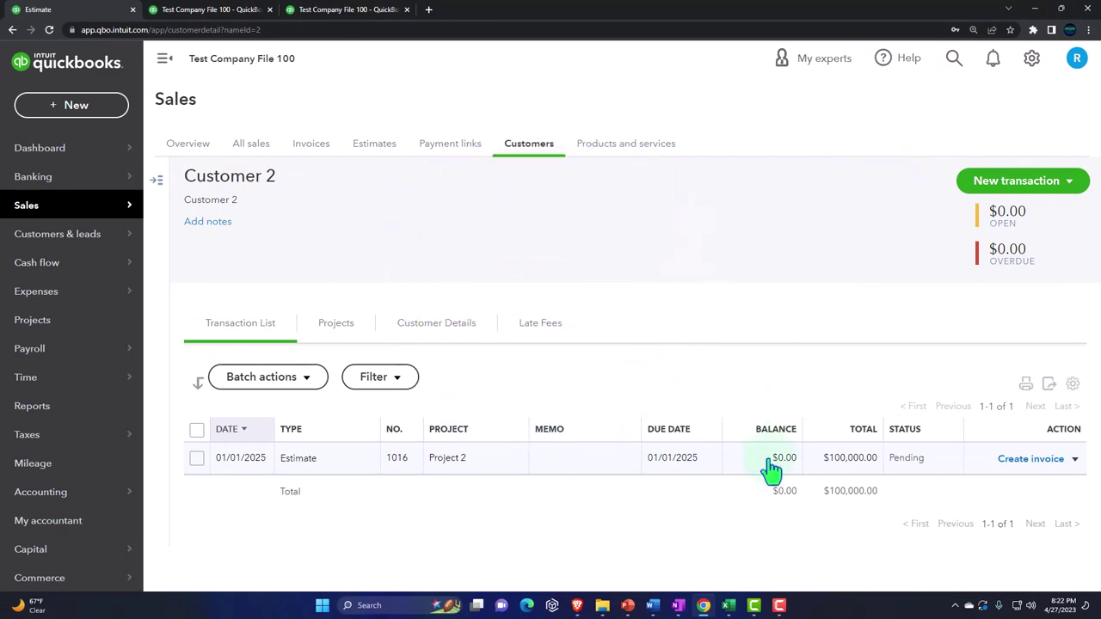
click(679, 605)
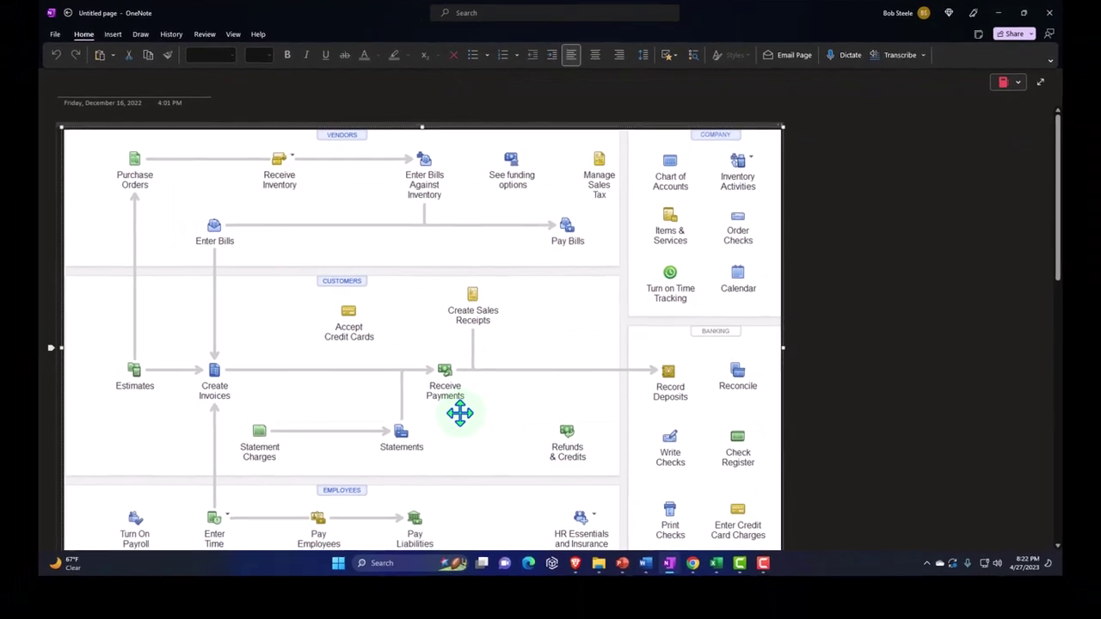
click(997, 12)
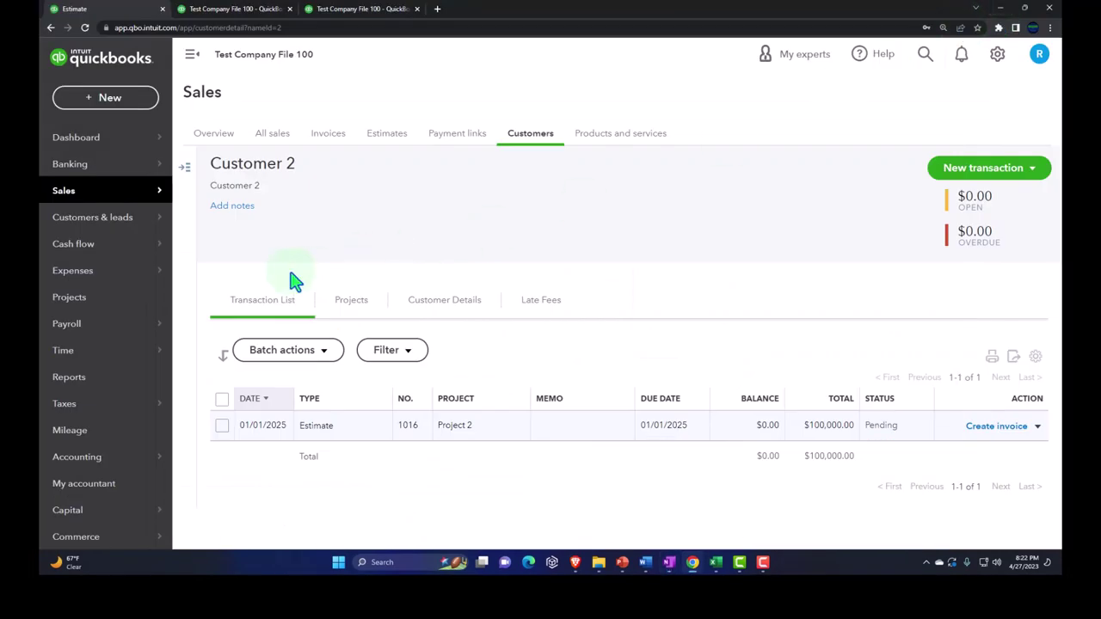
Open Project 2 from the projects list and add a Receive Payment form to it.
click(103, 308)
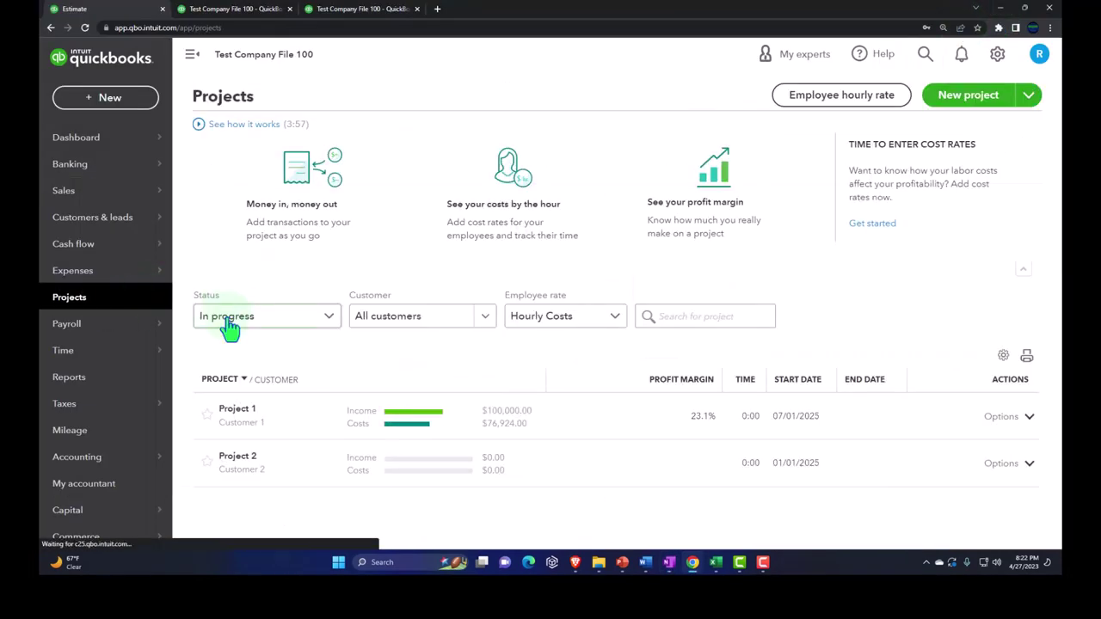
click(231, 463)
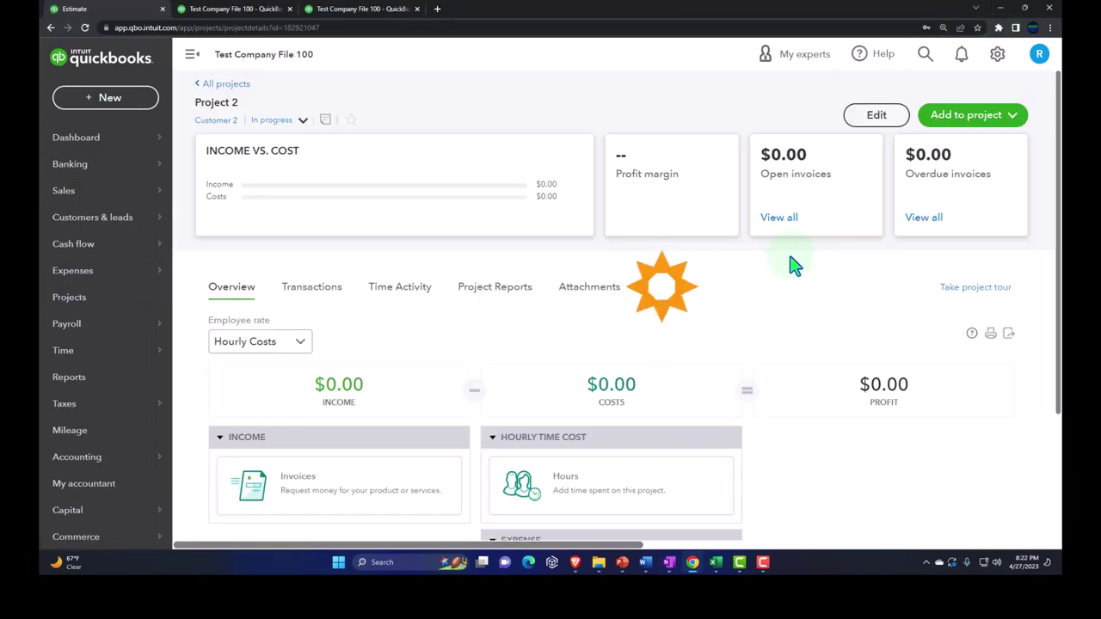
click(1015, 118)
click(836, 74)
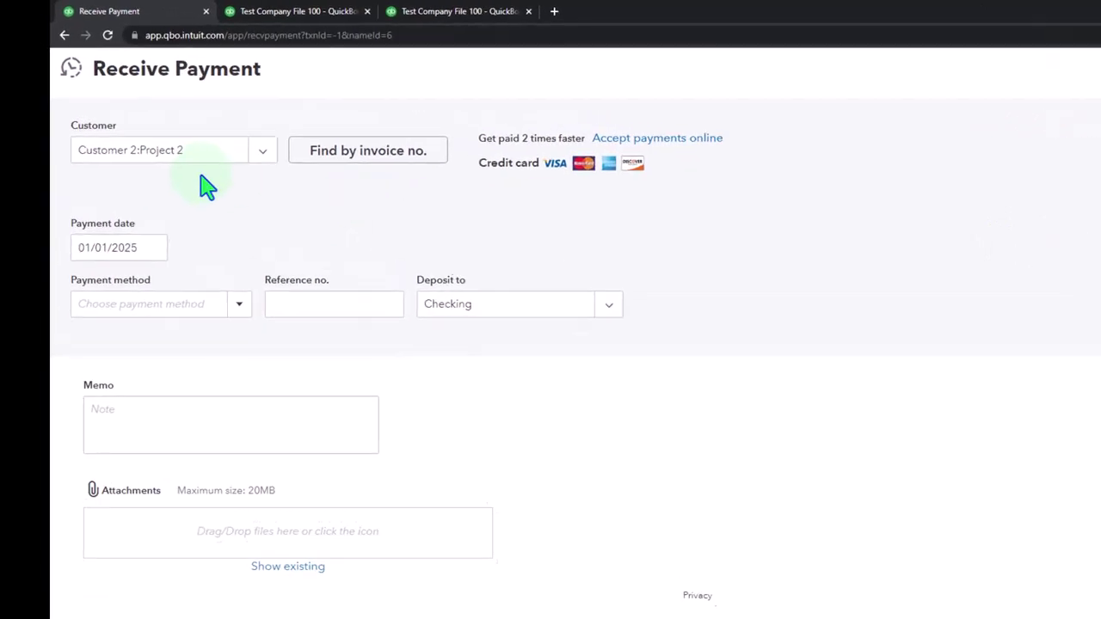
Check the payment date, payment method and deposit account options, keeping Checking as the deposit account.
click(139, 247)
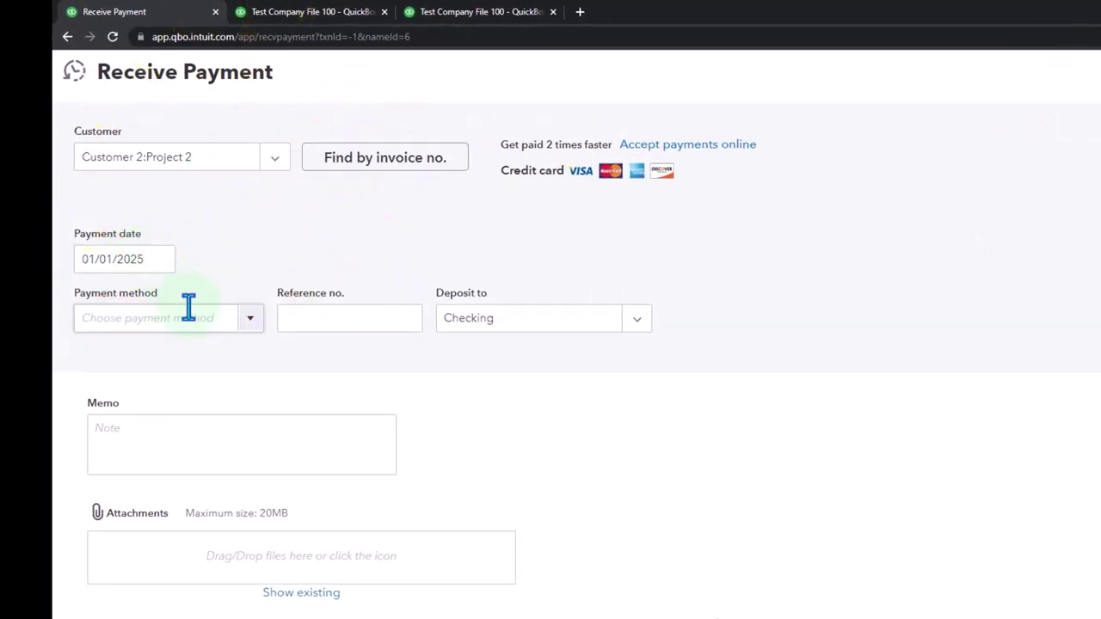
click(249, 320)
click(250, 320)
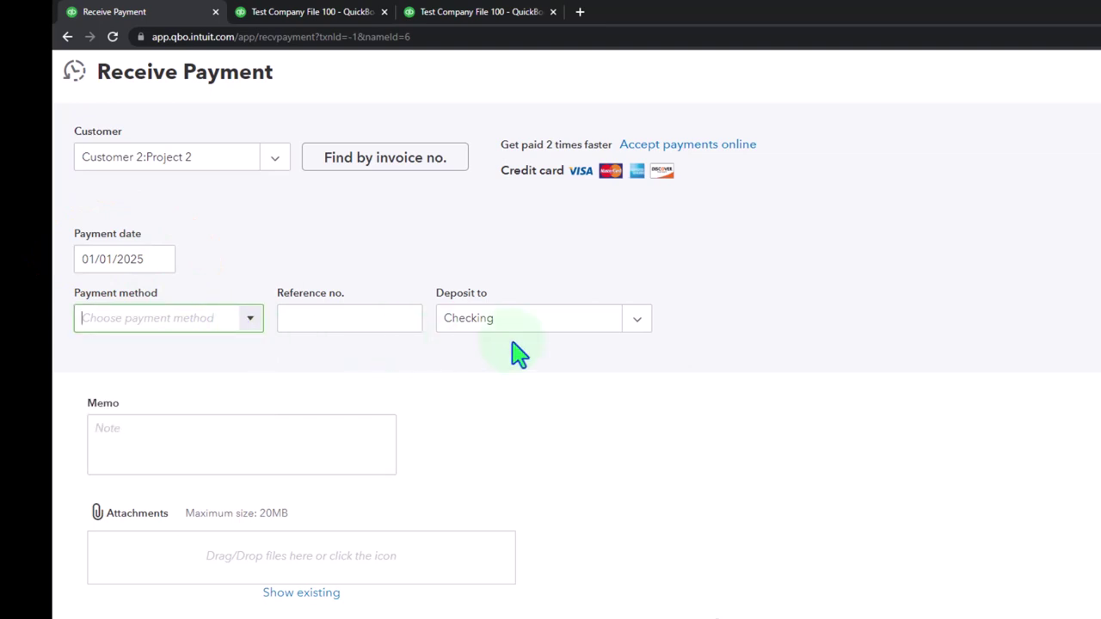
click(636, 322)
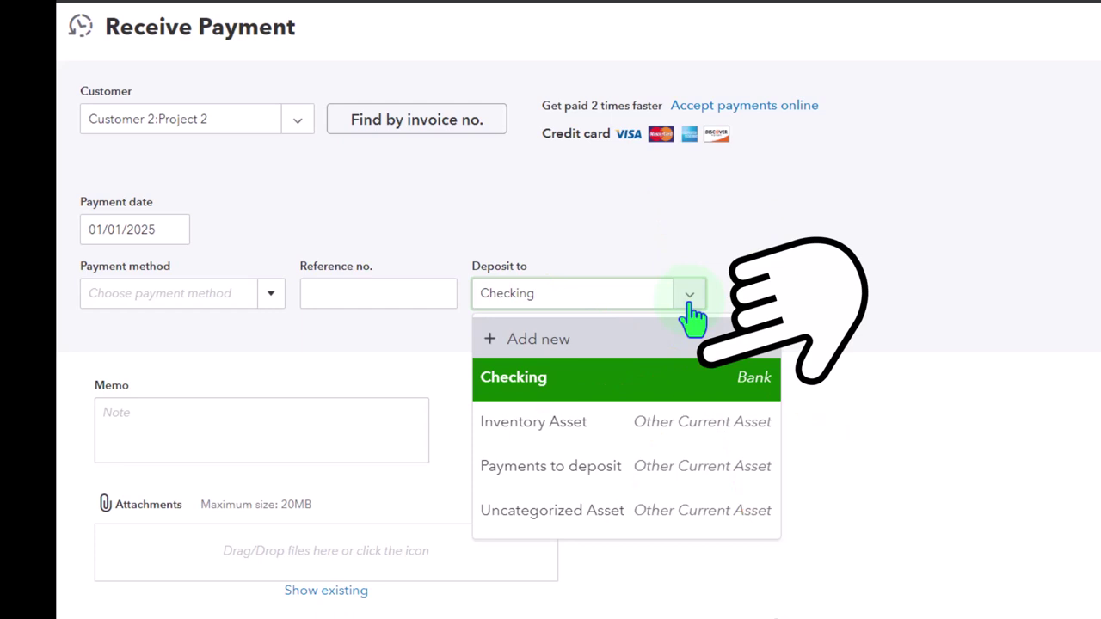
click(789, 297)
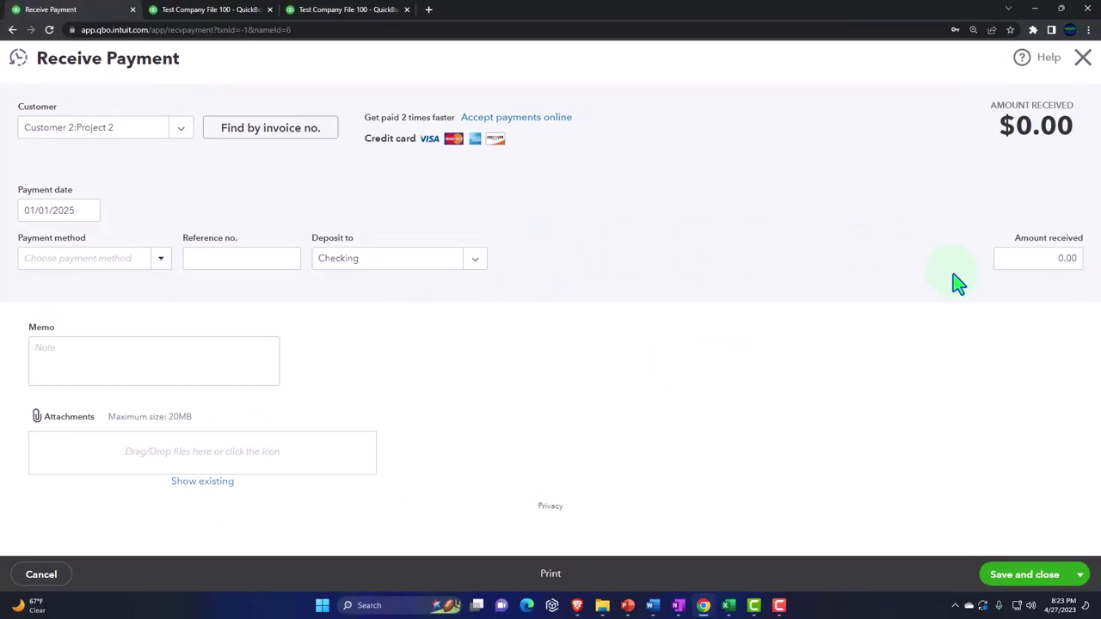
Enter 10,000 as the amount received and save the Project 2 payment as a customer credit.
click(1009, 257)
text(10,000)
key(Tab)
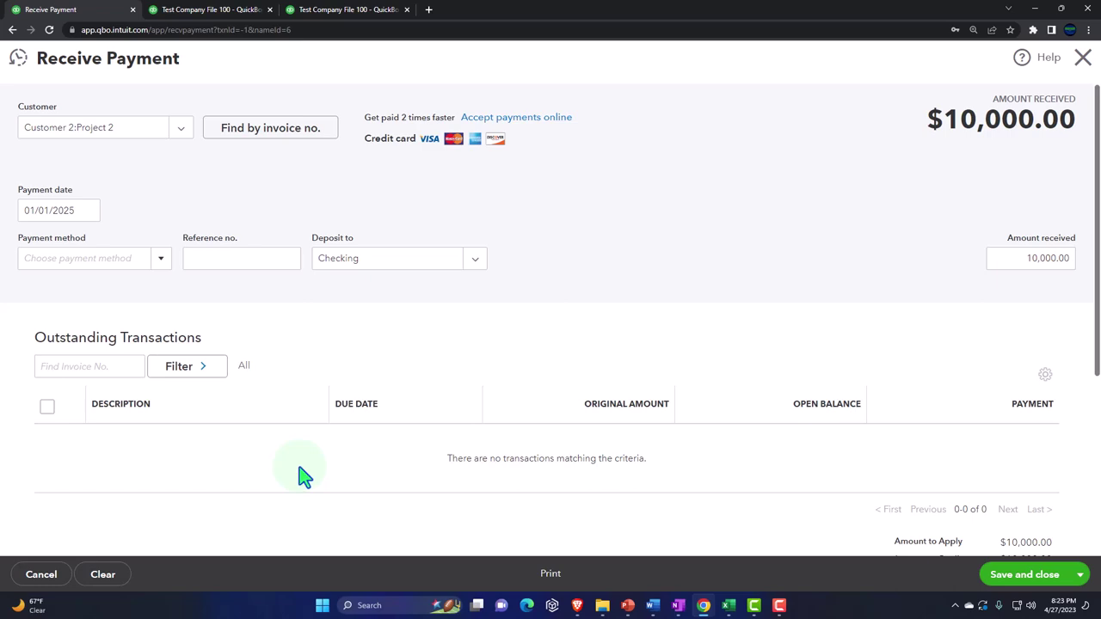
click(305, 477)
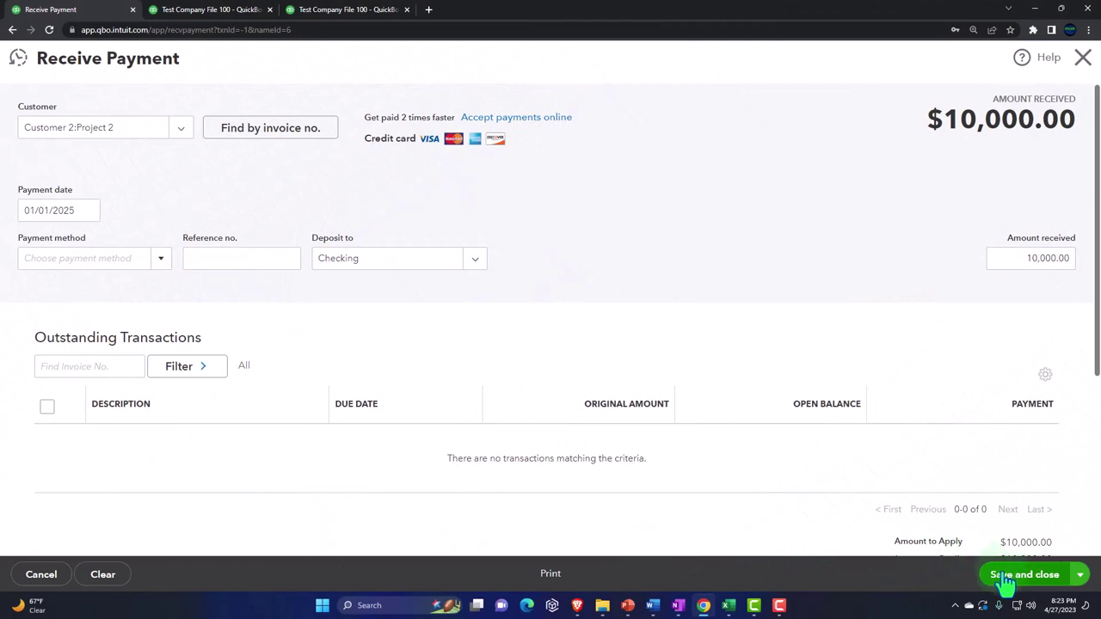
click(1050, 583)
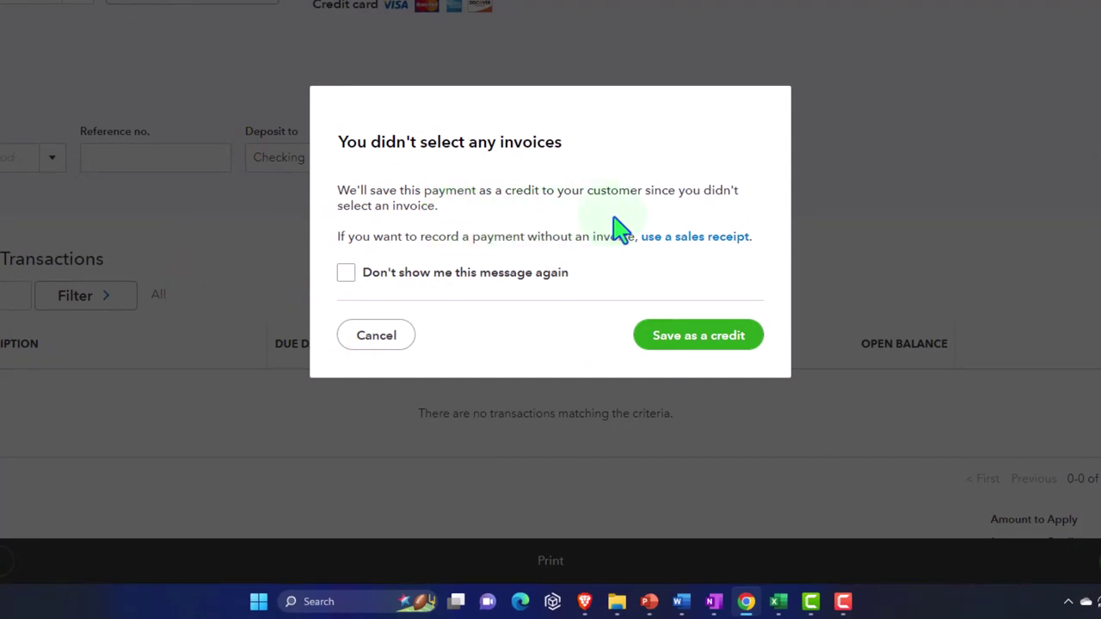
click(672, 339)
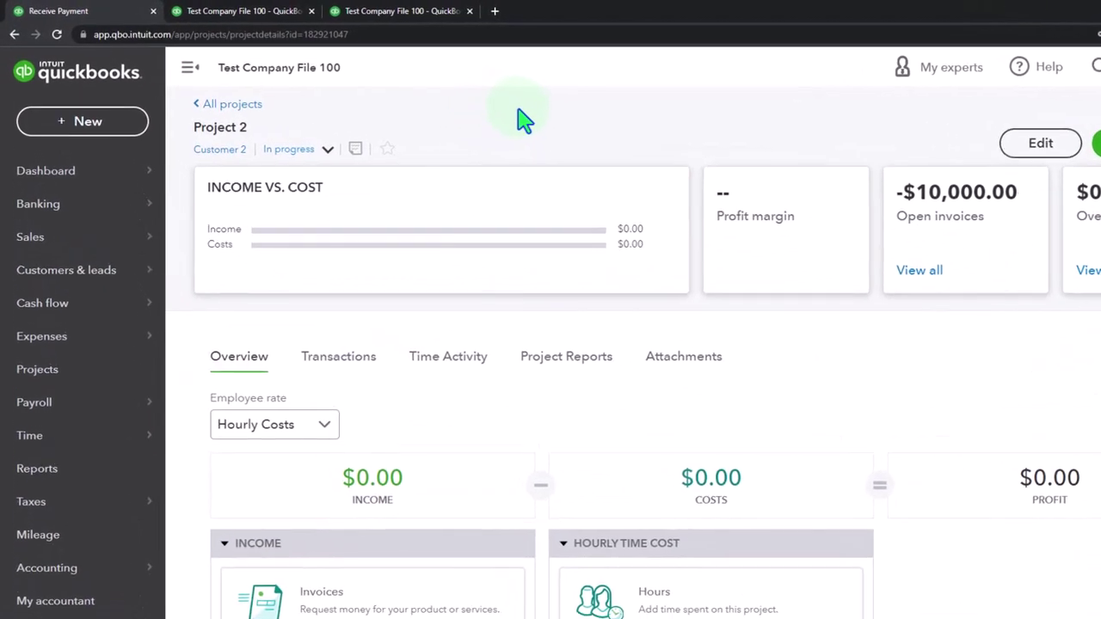
Rerun the Balance Sheet report and examine the Checking and Accounts Receivable lines, then rerun the Profit and Loss report.
click(275, 15)
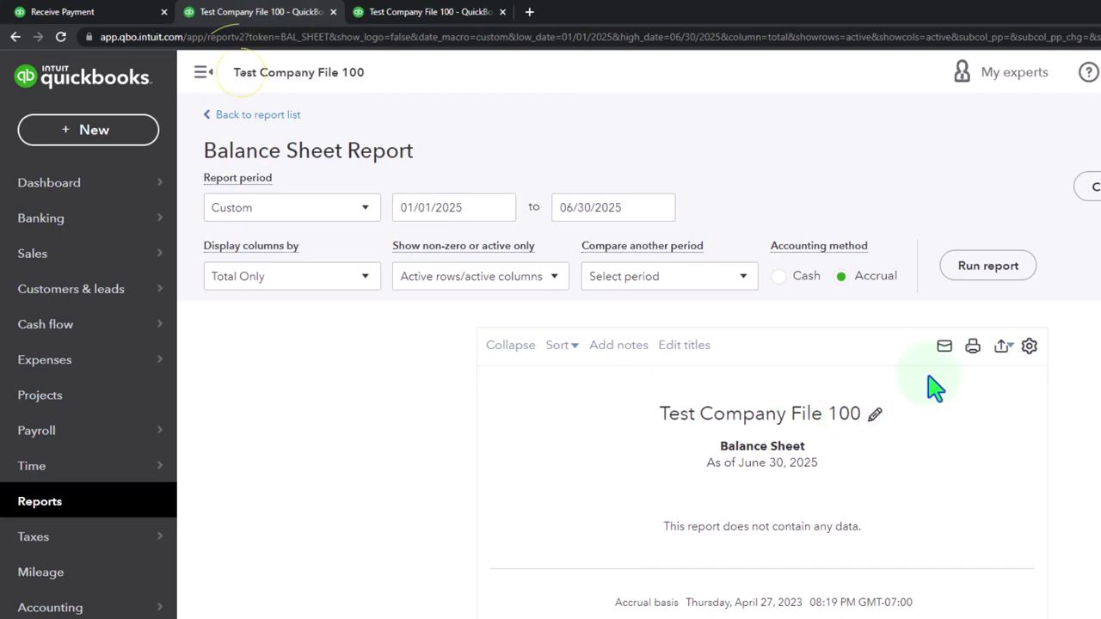
click(989, 268)
scroll(983, 393, down, 3)
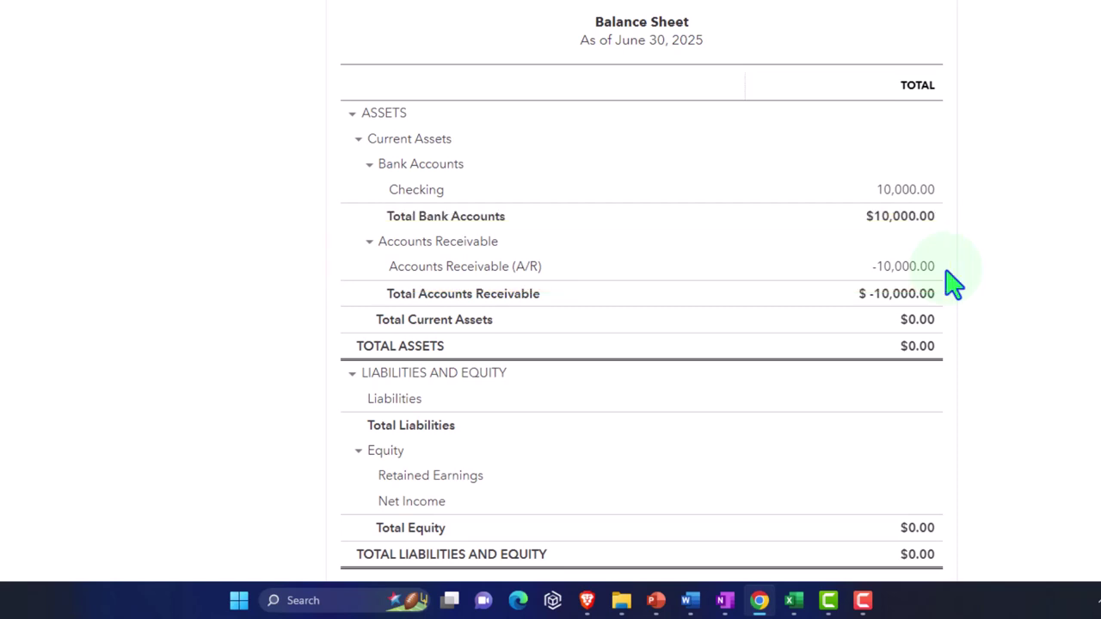
scroll(954, 288, down, 1)
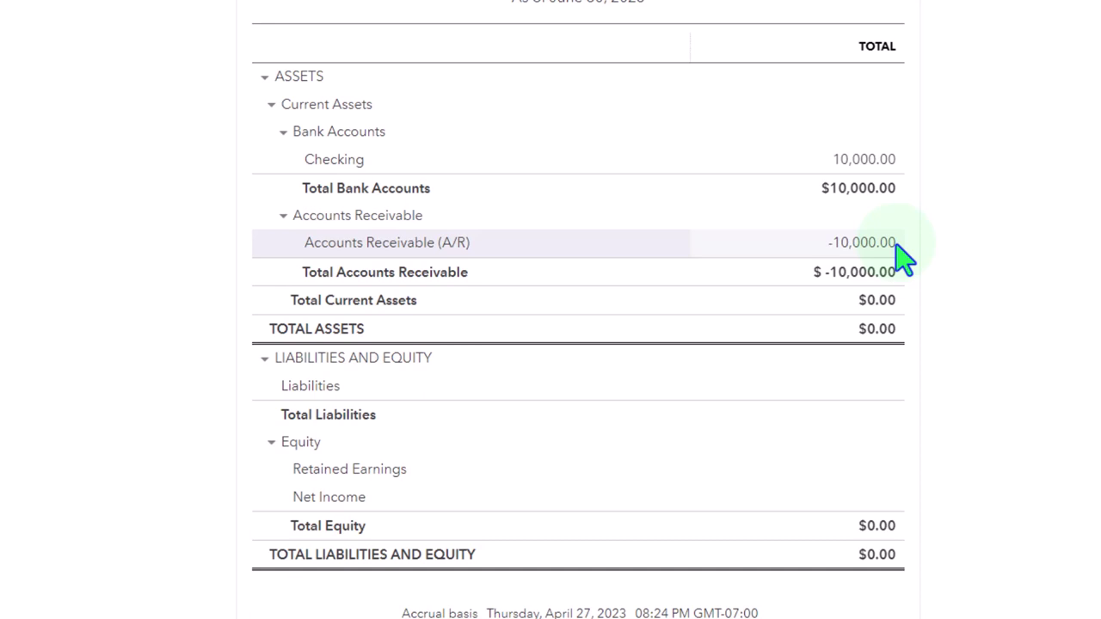
click(900, 249)
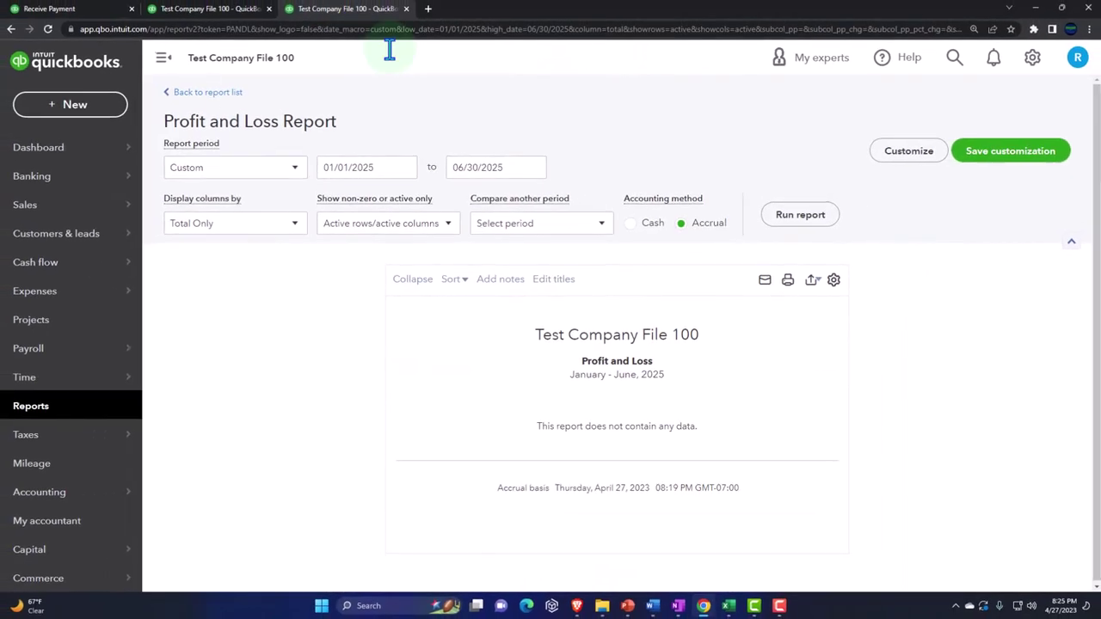
click(792, 217)
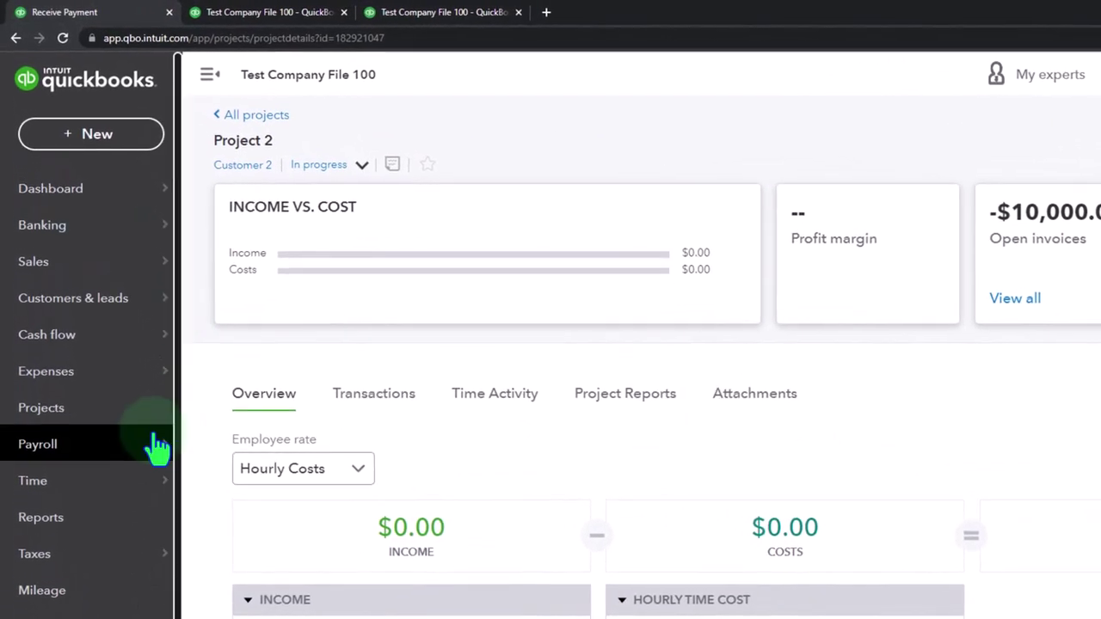
Open Customer 2 from the Sales customer list in the first browser tab and hide the navigation menu to examine the transaction list.
mouse_move(57, 312)
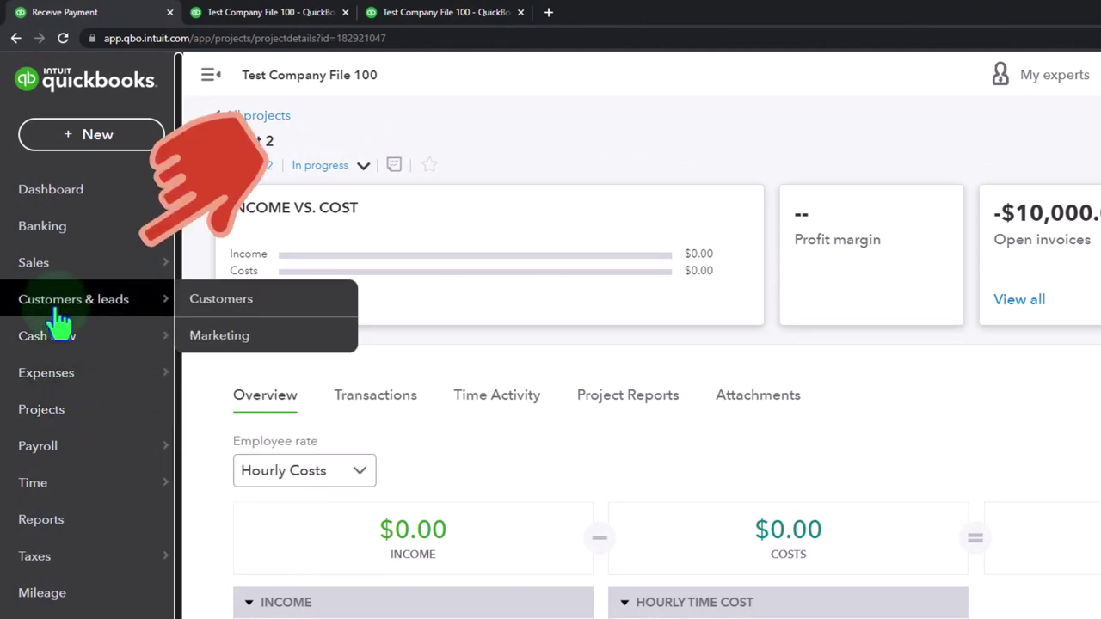
click(31, 272)
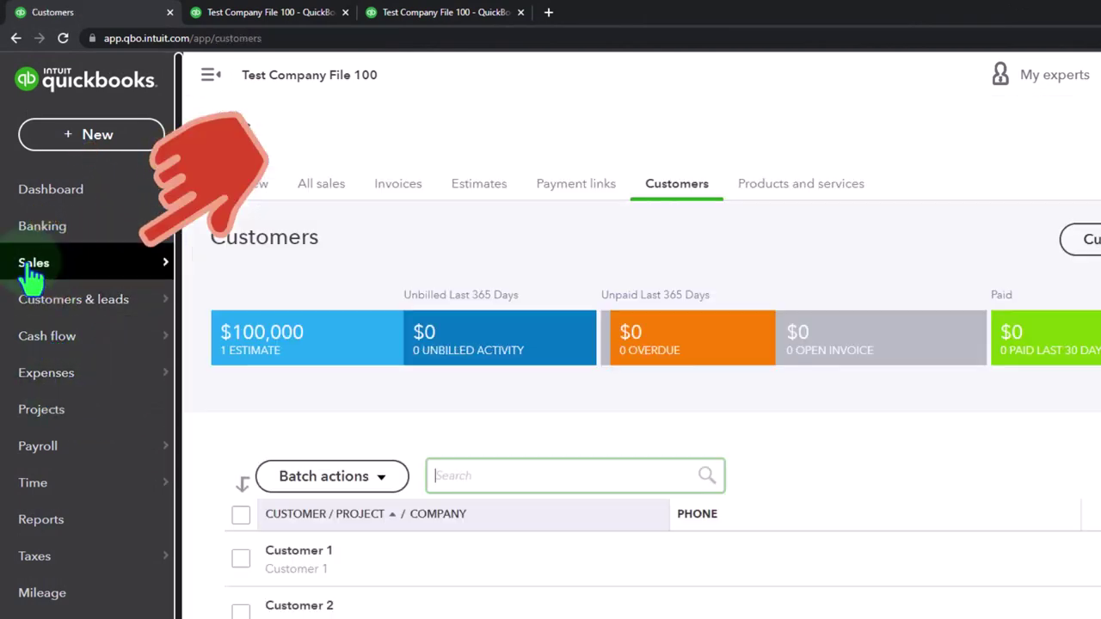
click(677, 194)
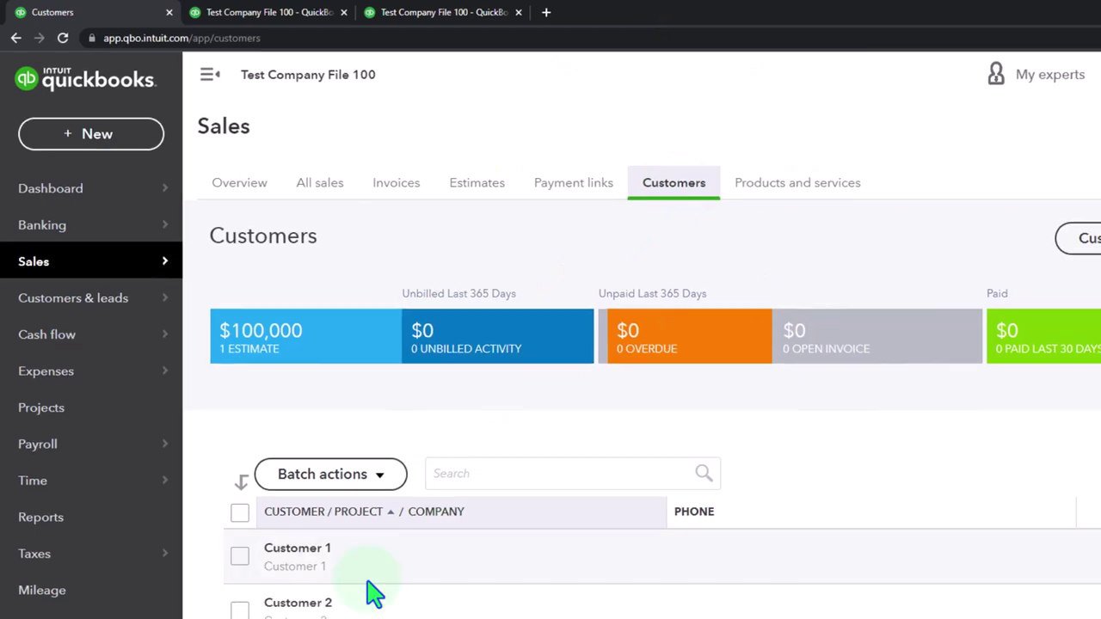
click(298, 605)
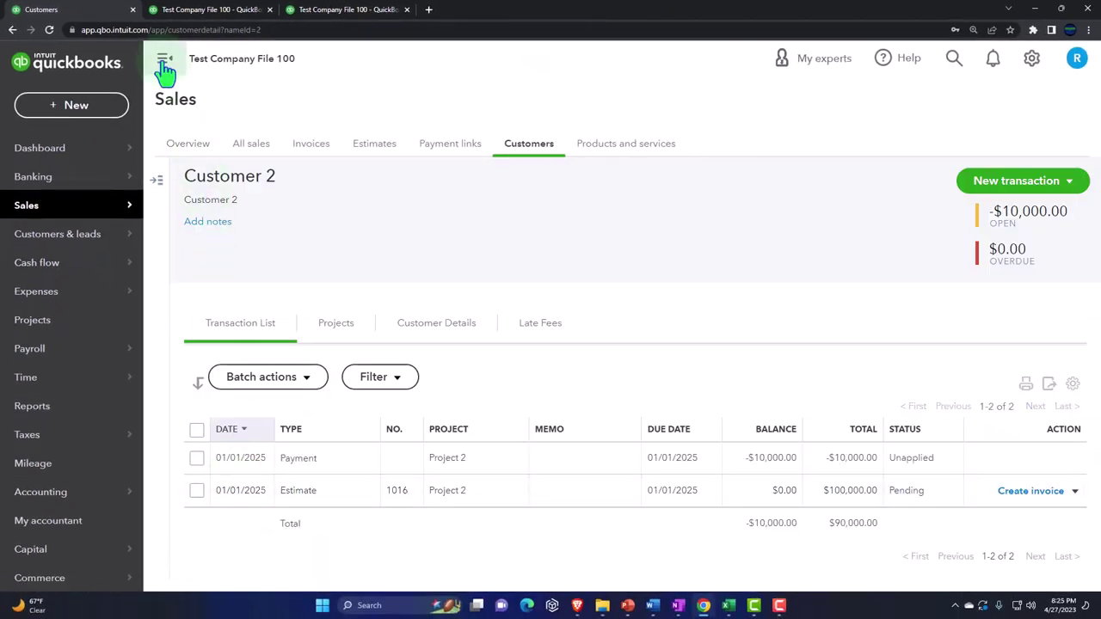
click(166, 69)
click(238, 471)
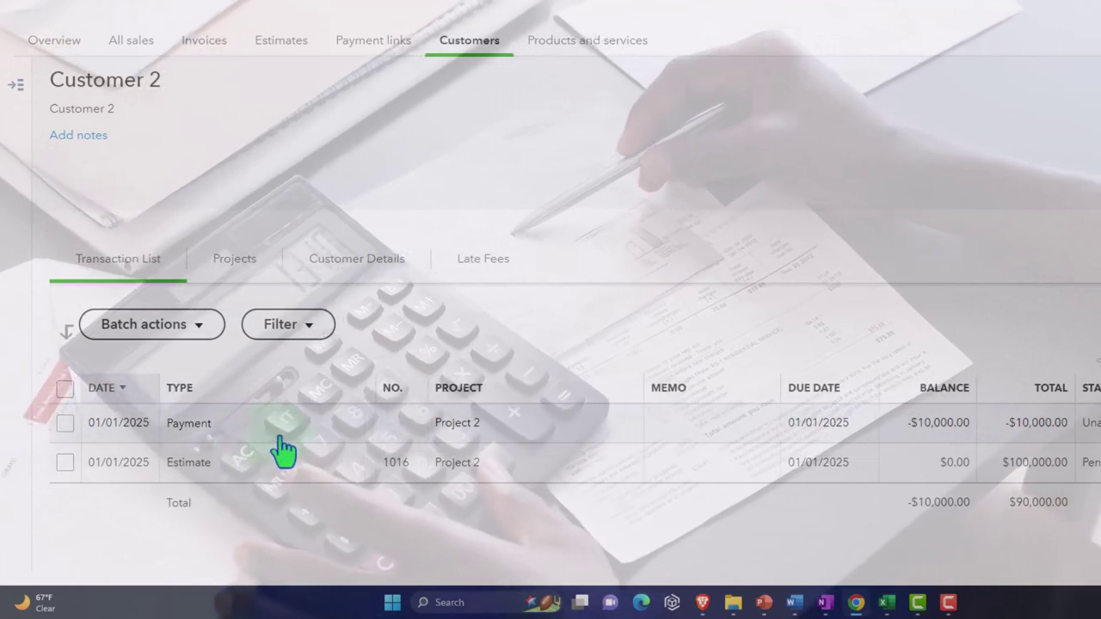
click(284, 449)
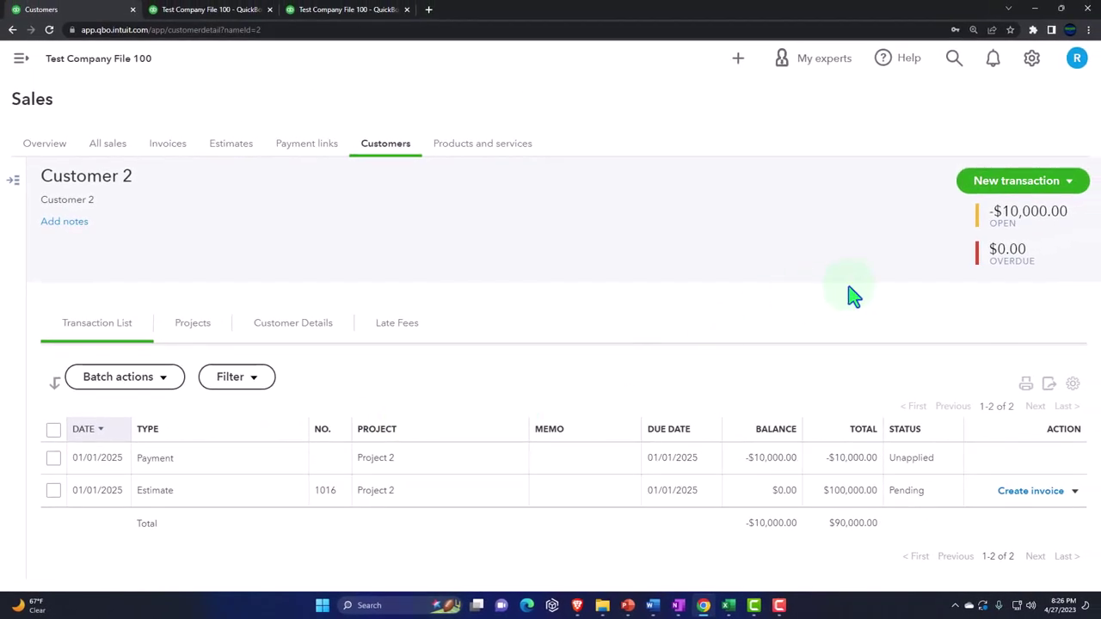
Create a new invoice for Customer 2 and start adding estimate 1016 for Project 2 to it.
click(1069, 197)
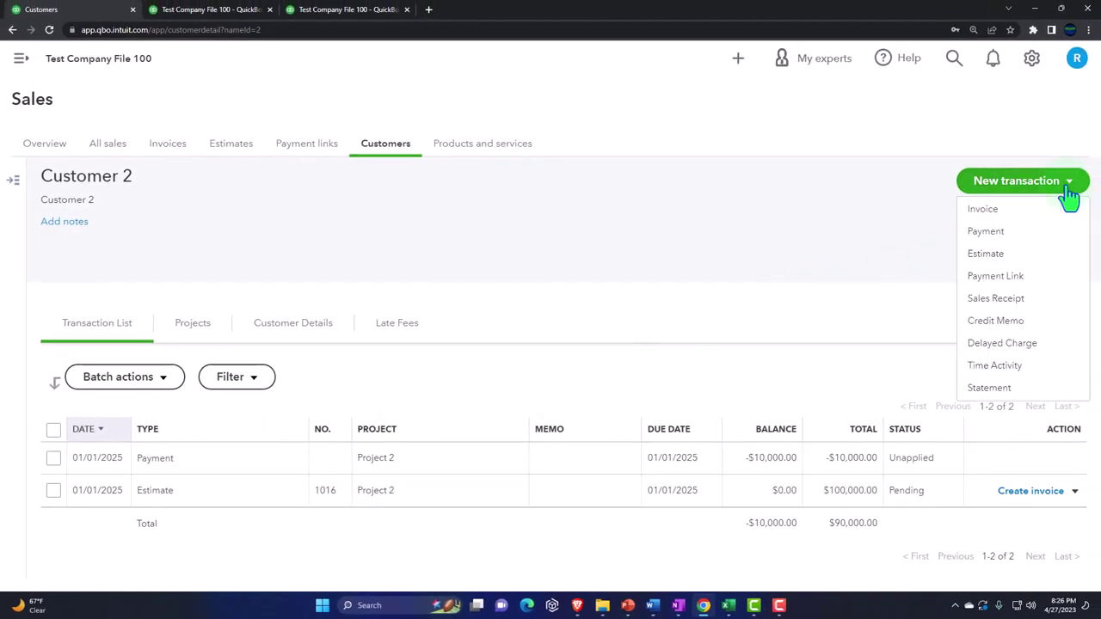
click(987, 213)
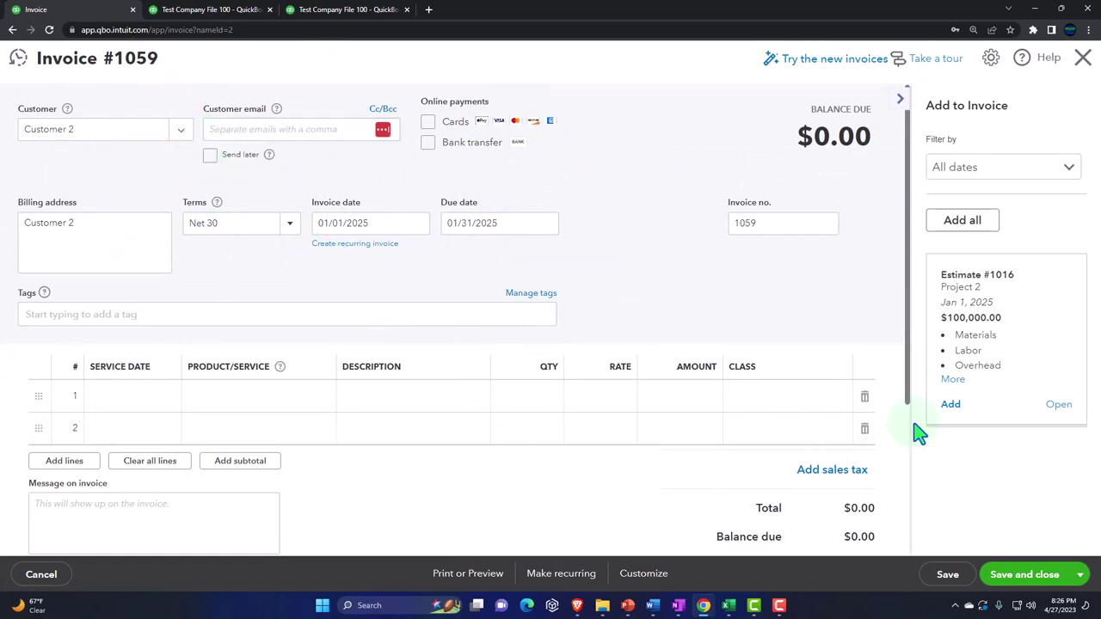
click(948, 409)
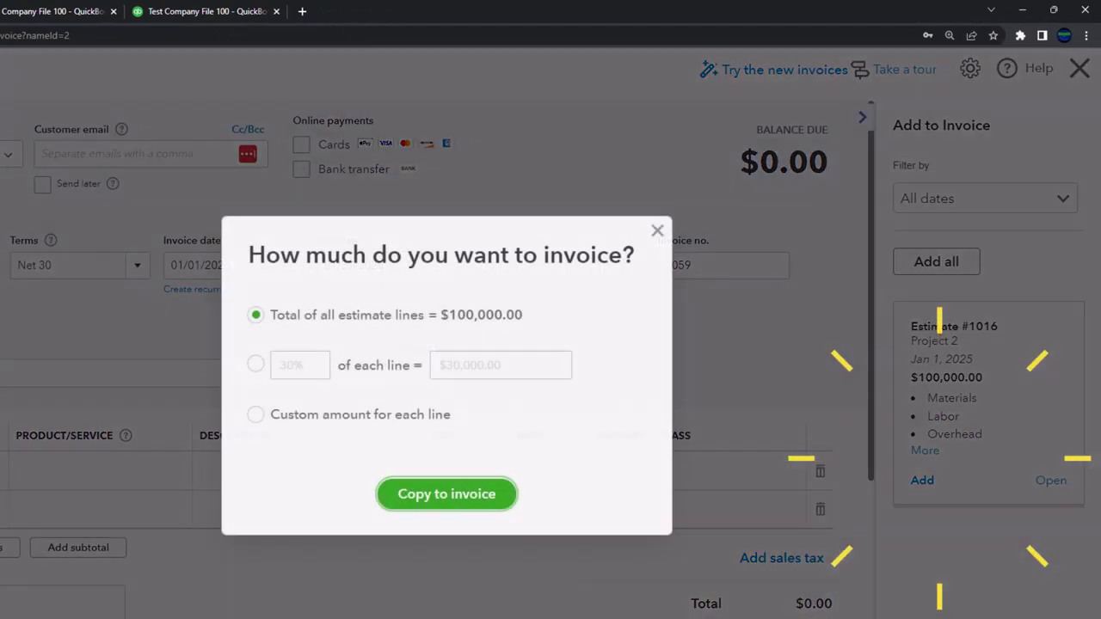
Switch to Excel to check the Month 3 amount in the billing schedule, then return to QuickBooks.
click(585, 602)
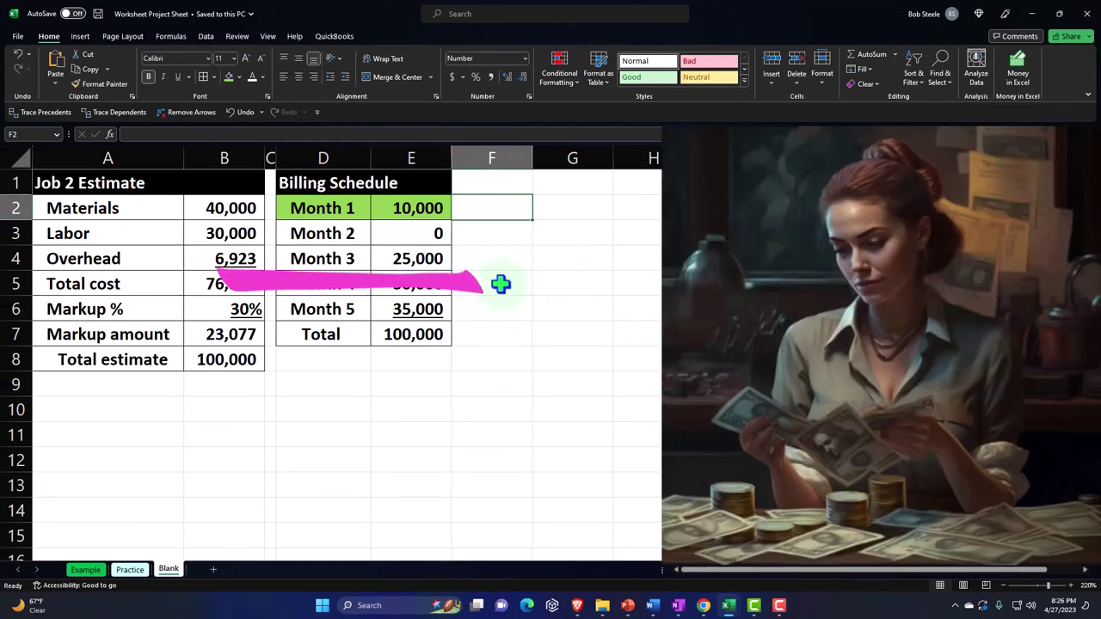
click(429, 263)
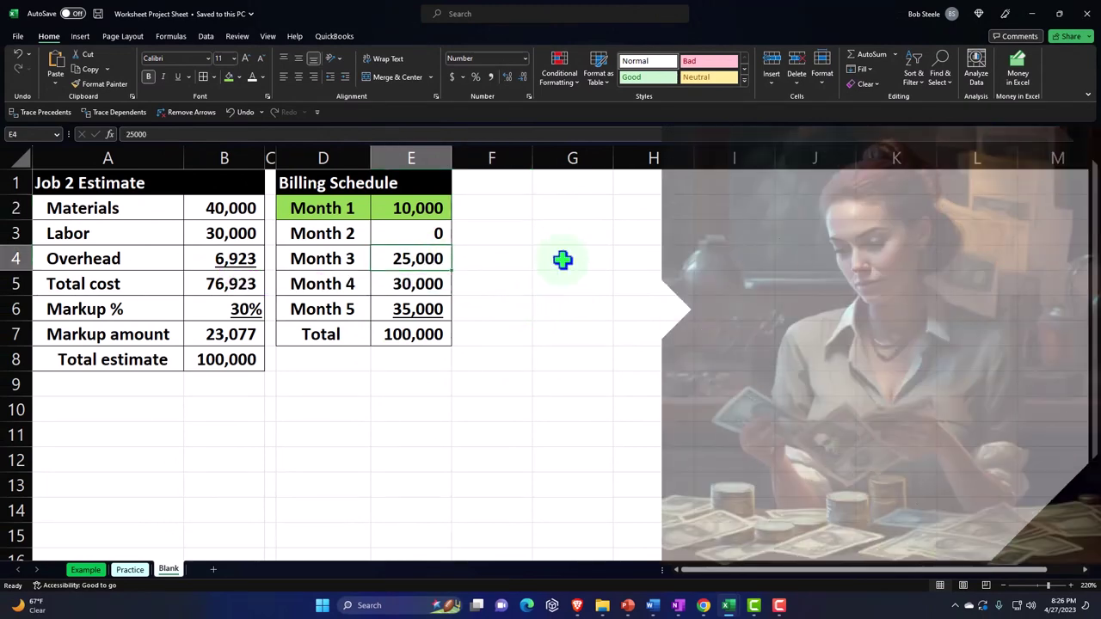
click(1033, 14)
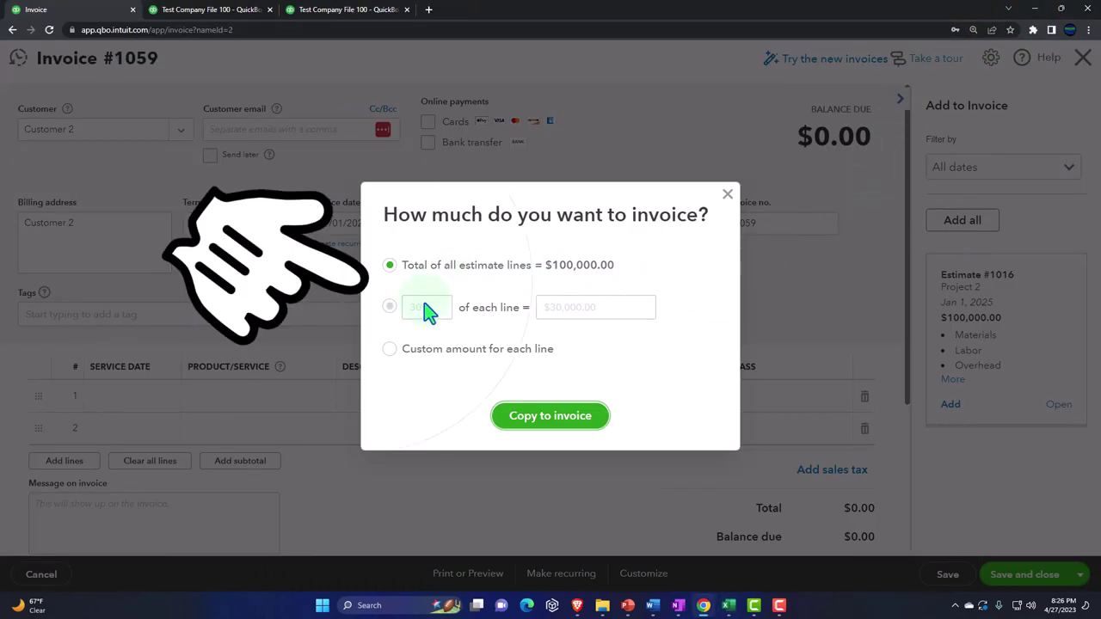
Choose to invoice 25% of each line of estimate 1016 and copy those amounts to the invoice.
click(389, 307)
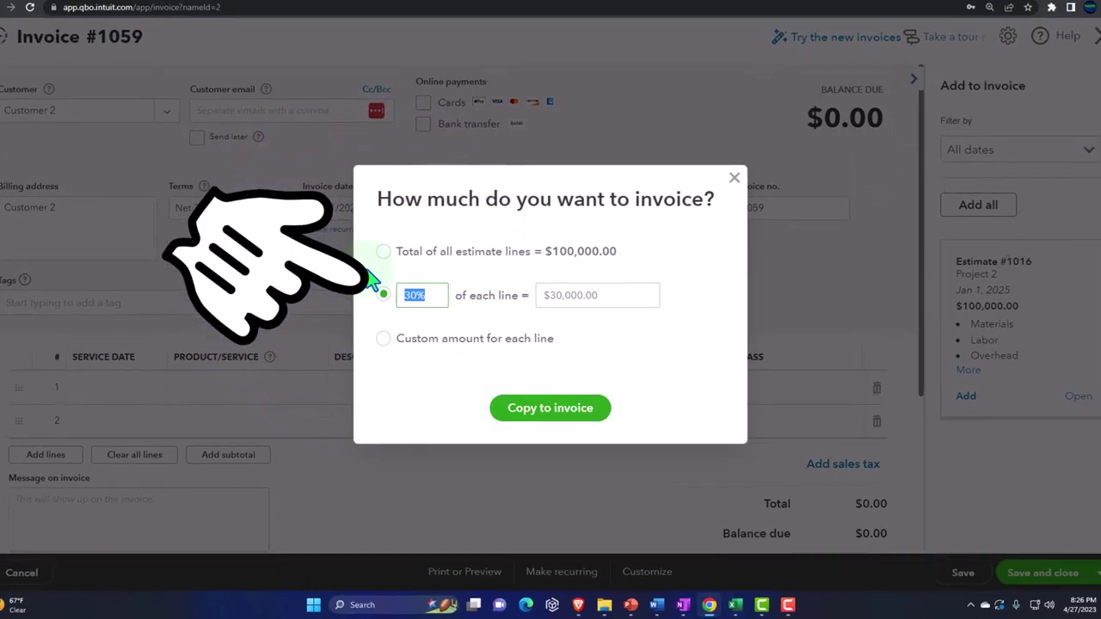
text(25)
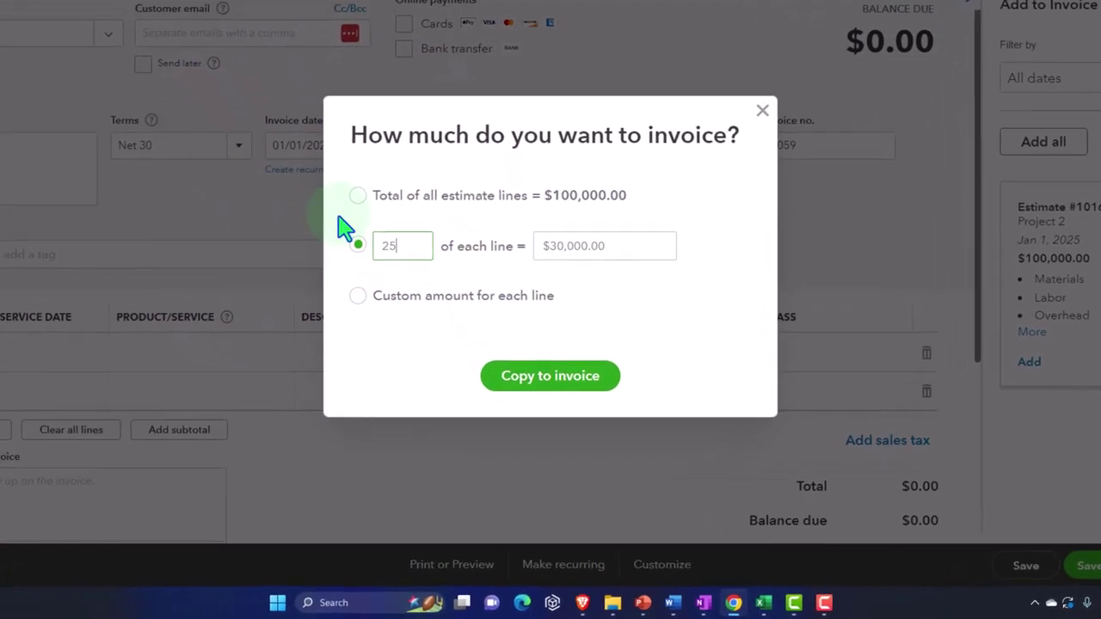
key(Tab)
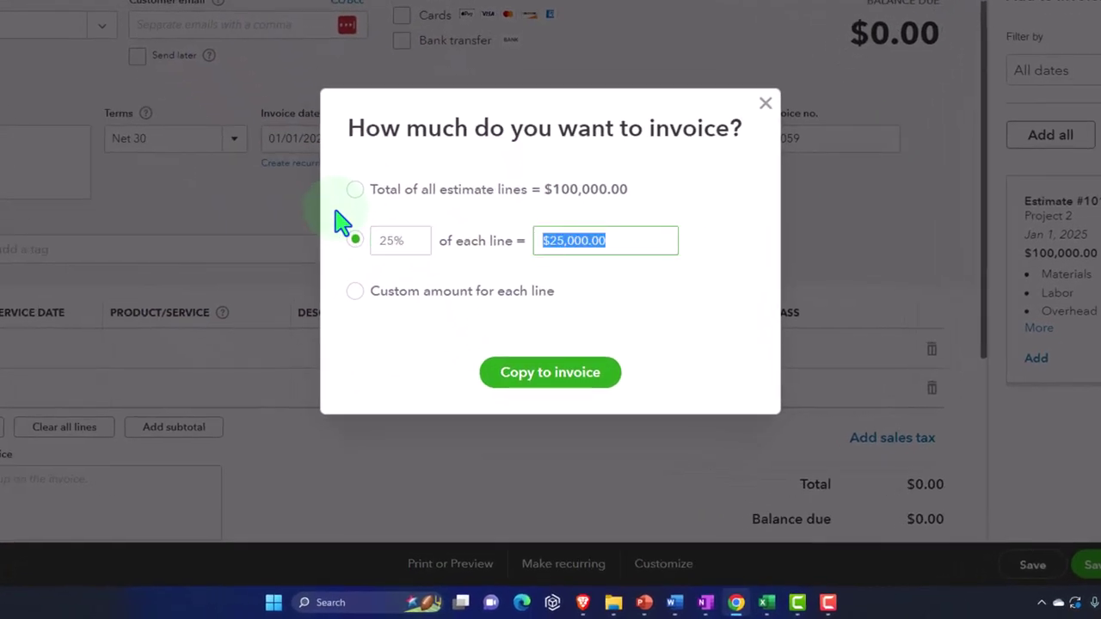
key(Tab)
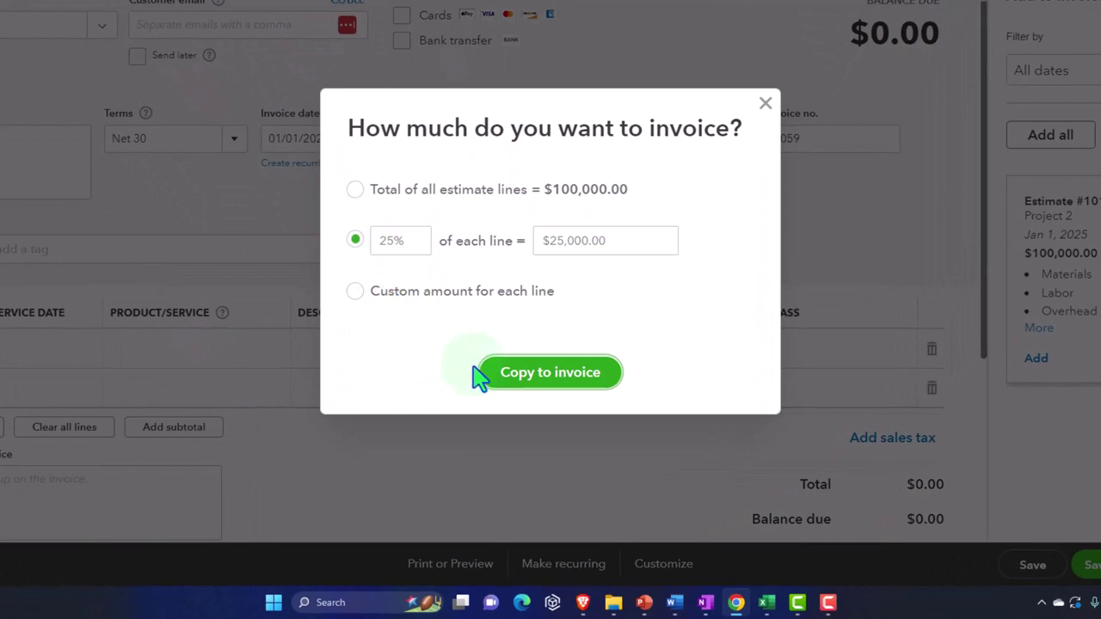
click(523, 381)
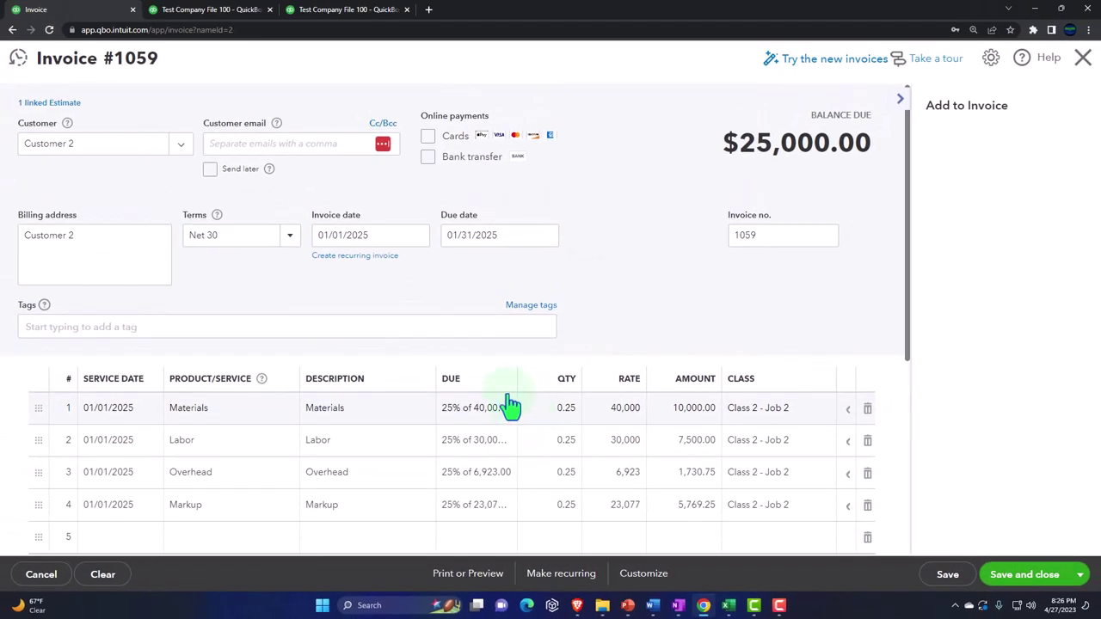
Set the invoice date of invoice 1059 to 01/15/2025 and review the due date and billed lines.
click(385, 238)
key(plus)
key(plus)
key(plus)
key(plus)
key(plus)
key(plus)
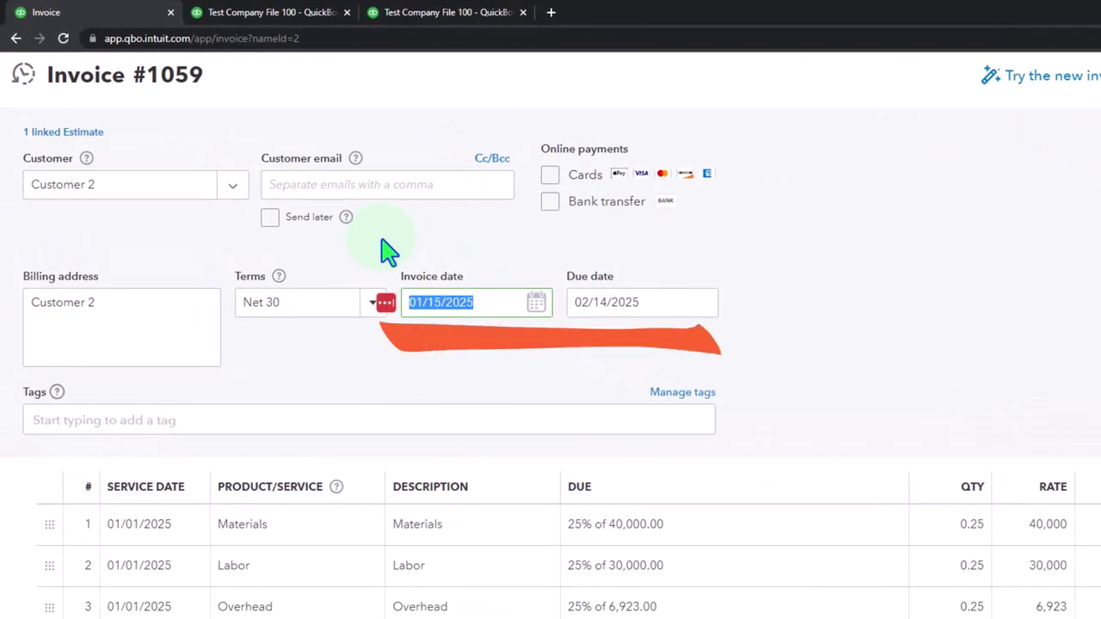
key(Tab)
key(Tab)
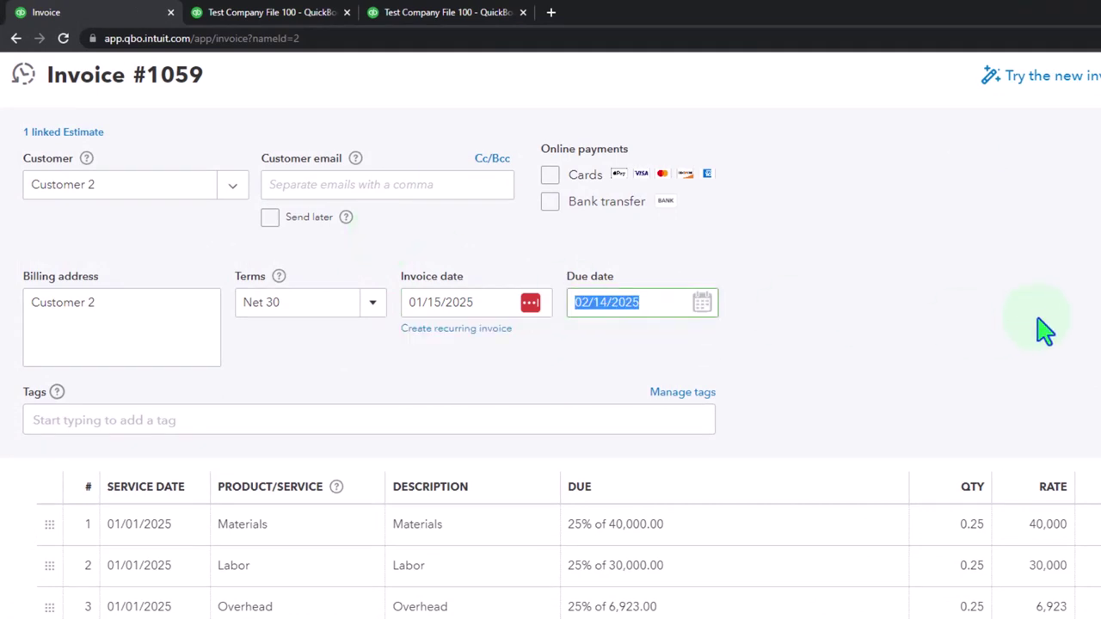
scroll(1045, 331, down, 2)
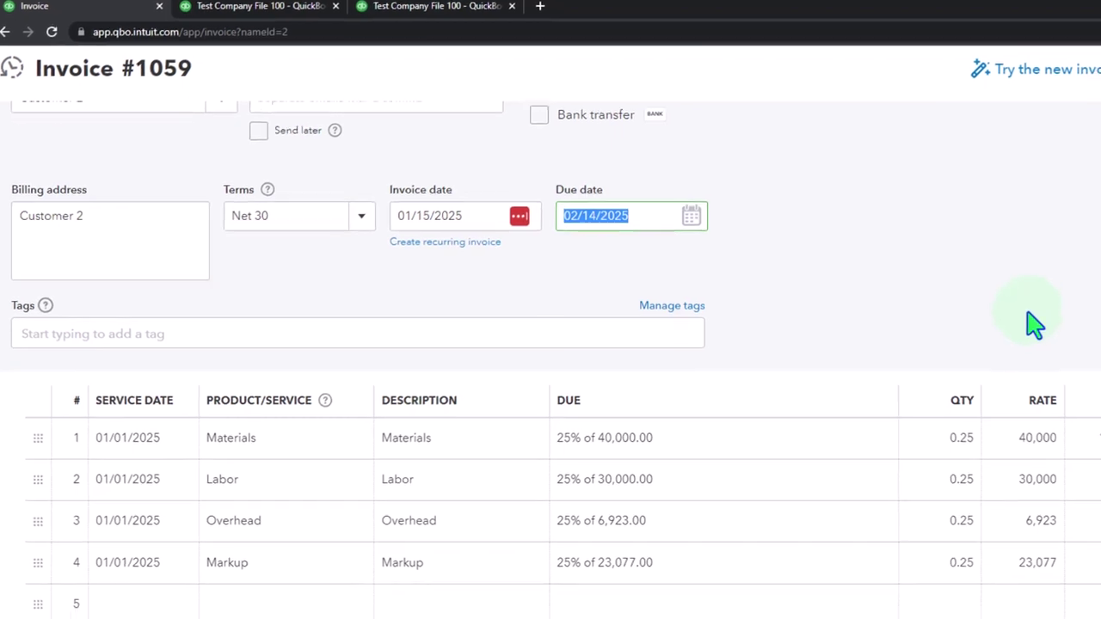
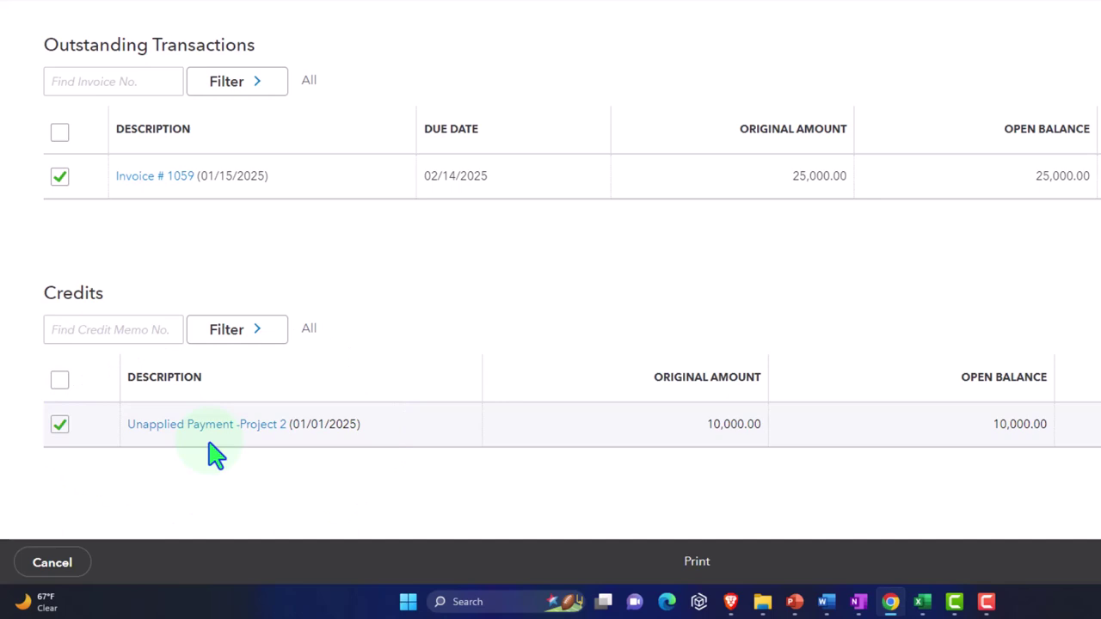
Save the Project 2 unapplied payment against invoice 1059, then open that invoice to examine the payment and balance due, and close it.
scroll(215, 456, up, 3)
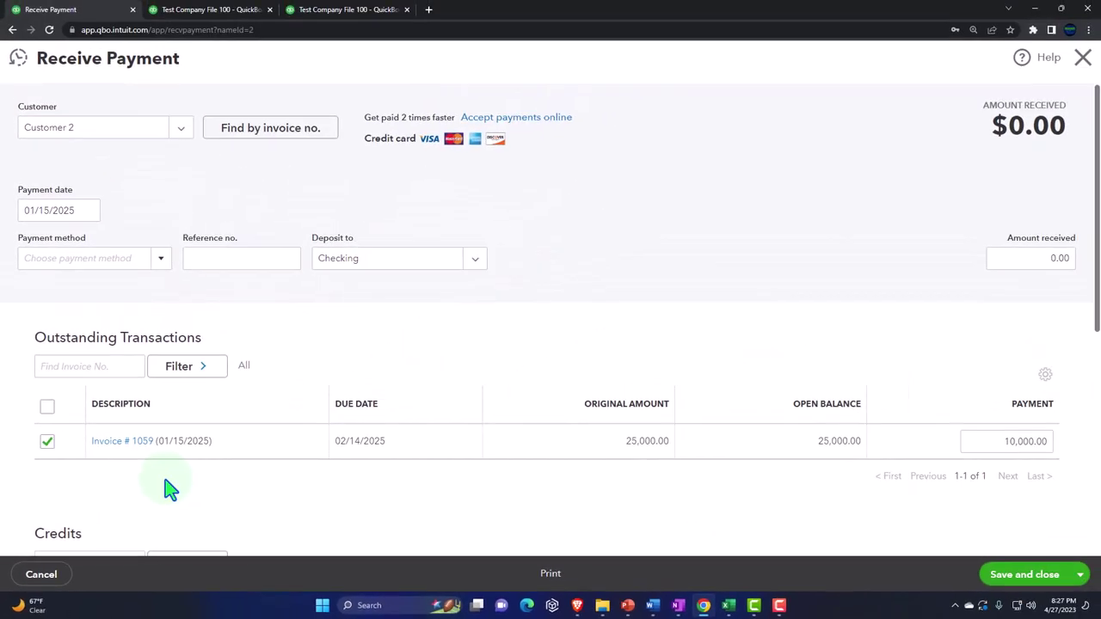
click(1025, 581)
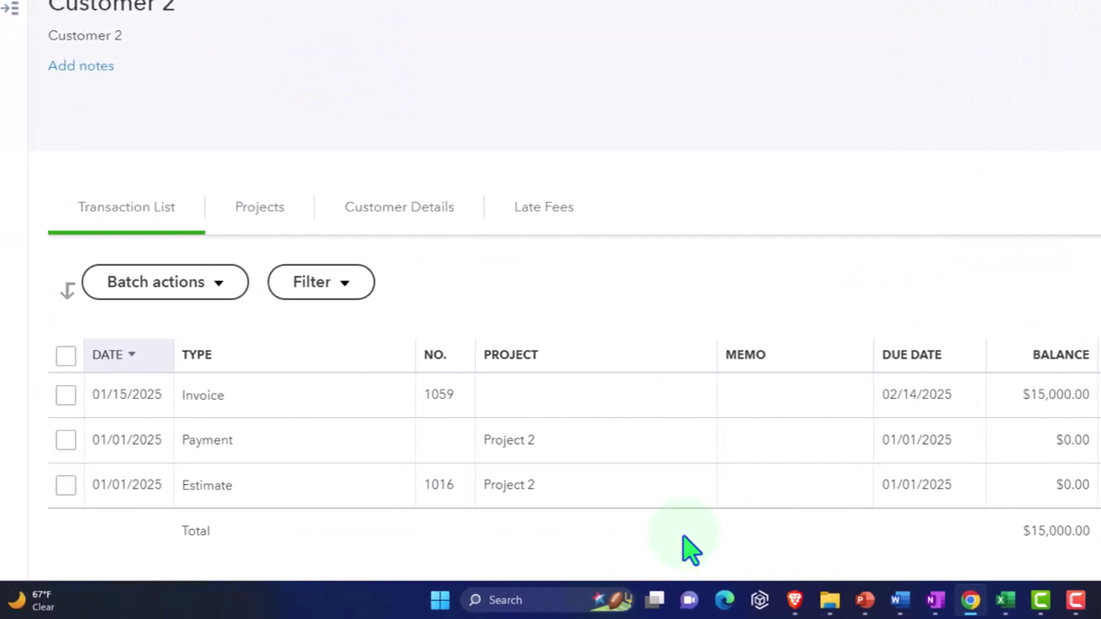
click(291, 500)
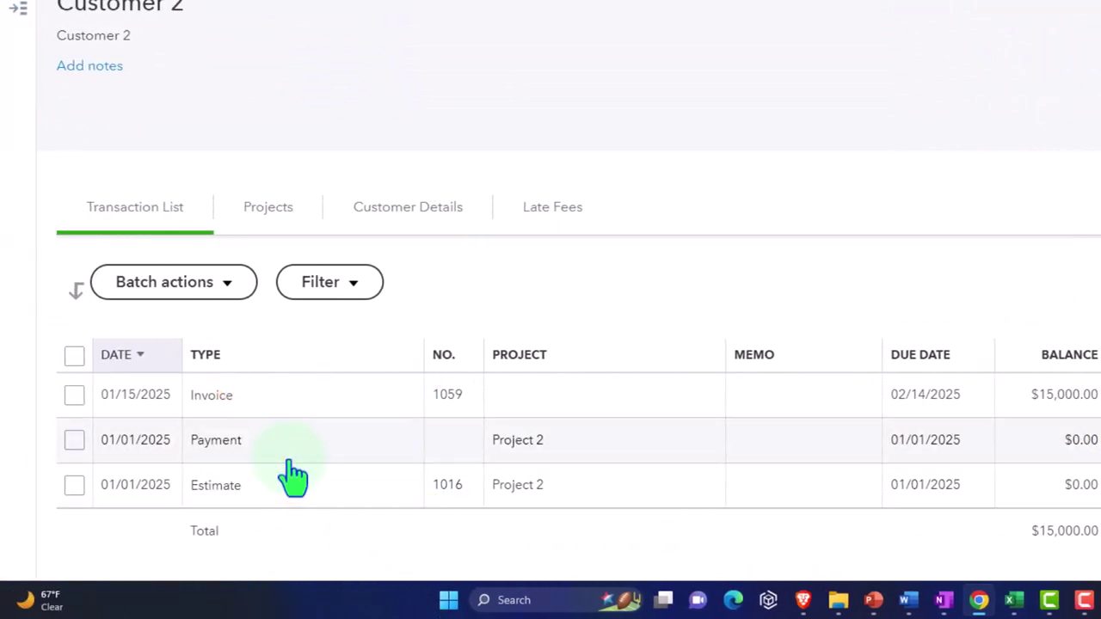
click(225, 409)
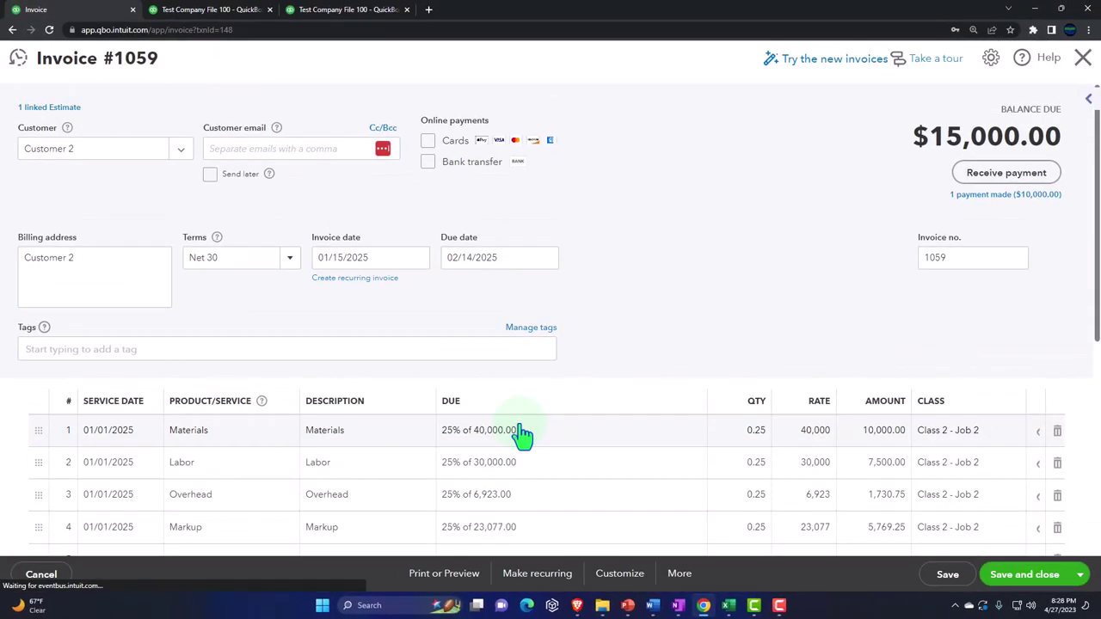
scroll(521, 435, down, 3)
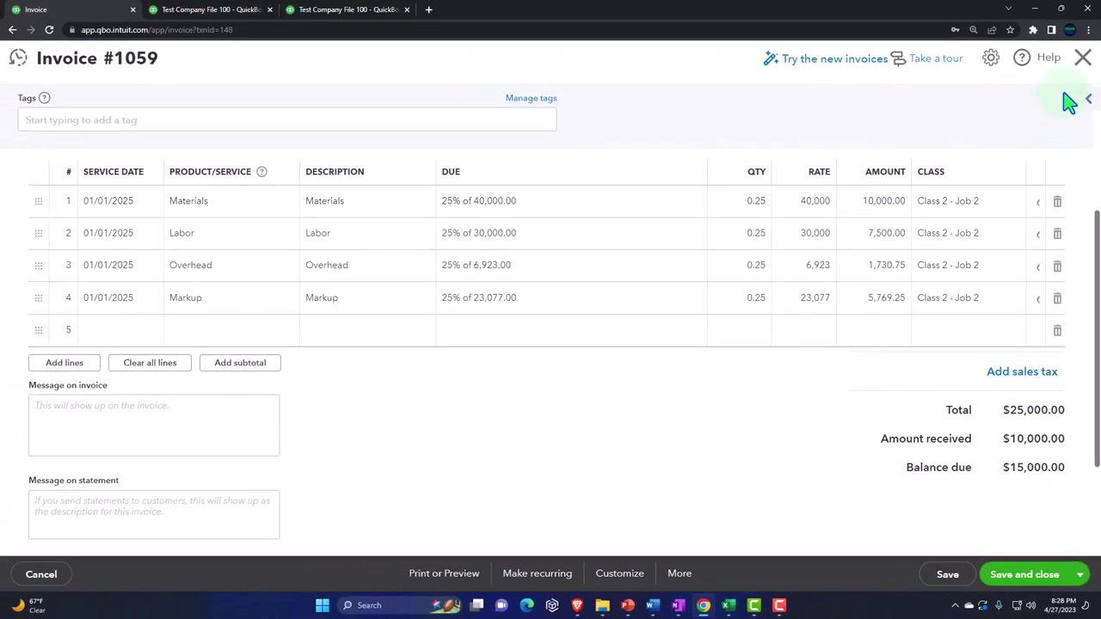
click(1082, 62)
Rerun the Balance Sheet report to examine Accounts Receivable, then review the Project 2 payment from Customer 2's transaction list.
click(217, 12)
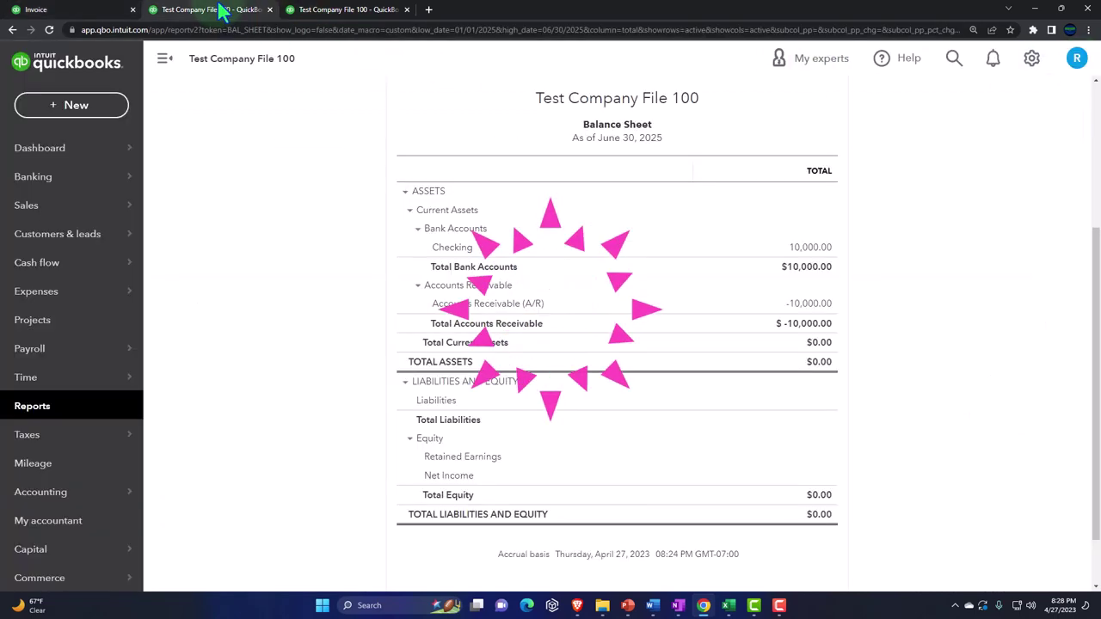
click(786, 212)
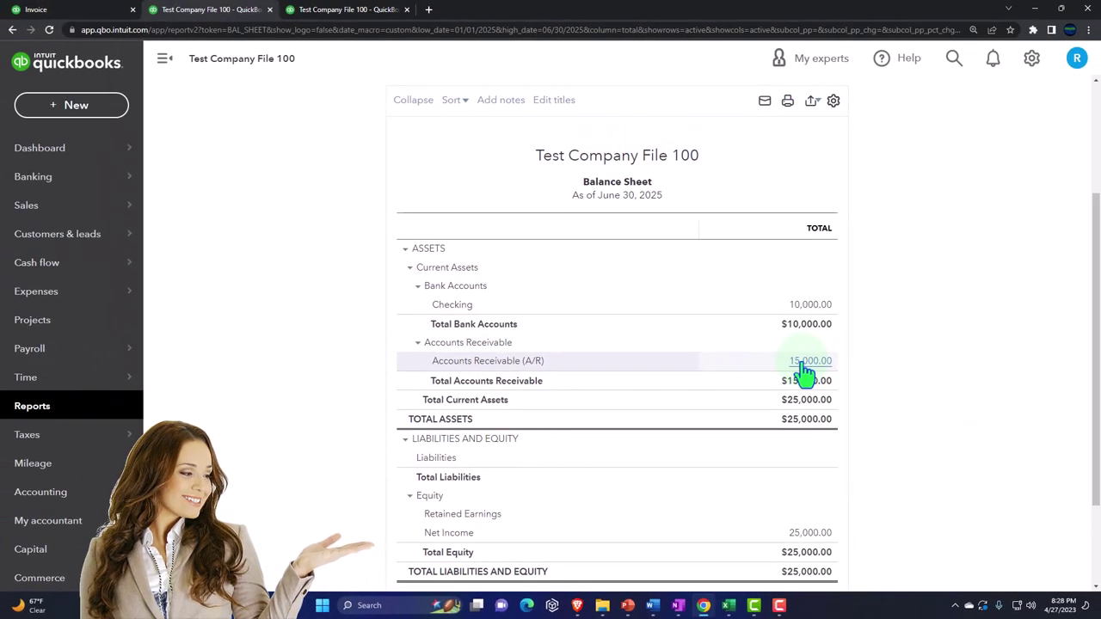
click(93, 10)
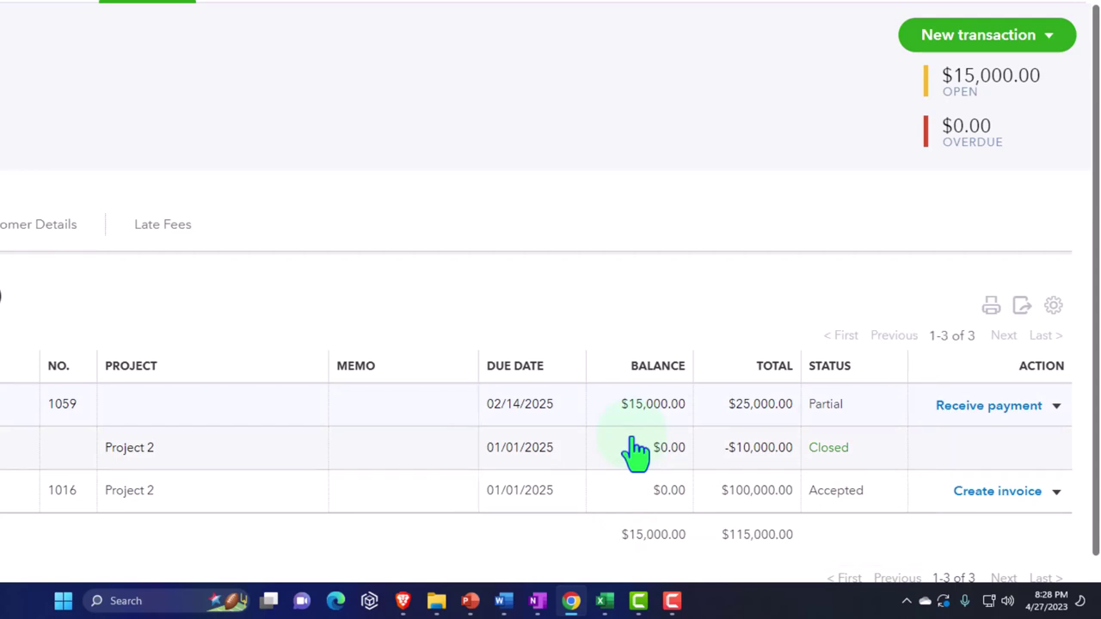
click(401, 459)
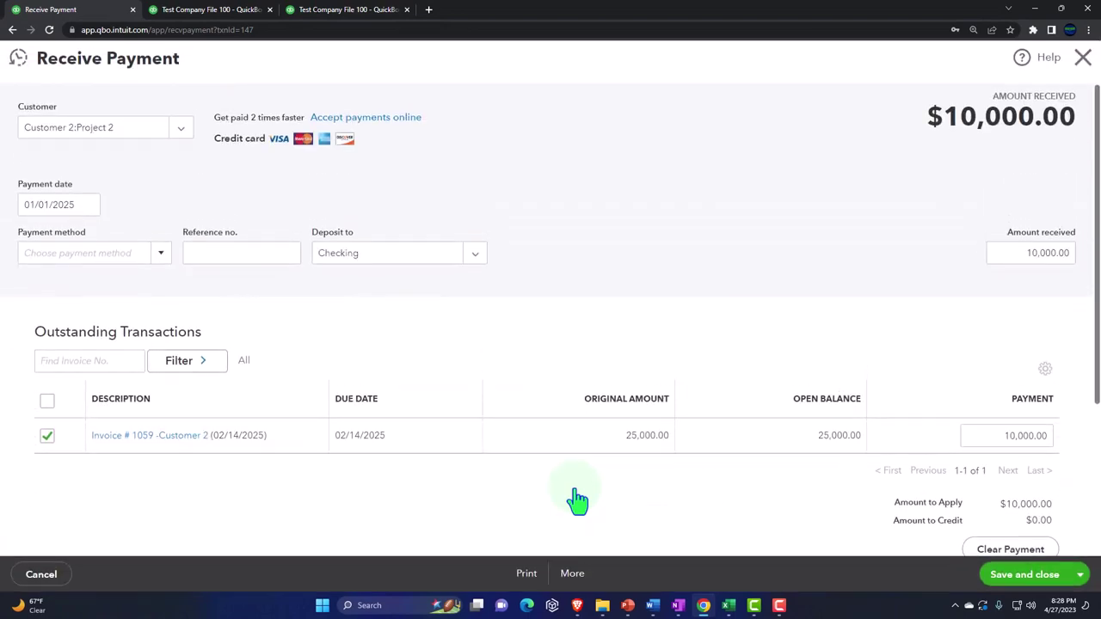
click(1082, 57)
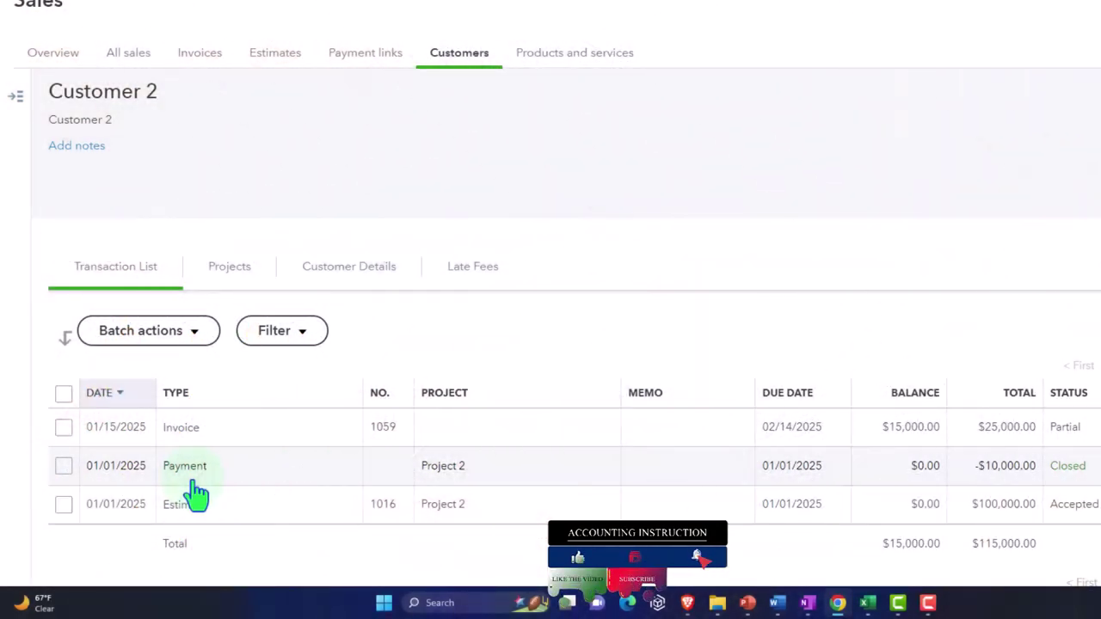
Delete the 01/01/2025 Project 2 payment from Customer 2's transactions and confirm the deletion.
click(195, 480)
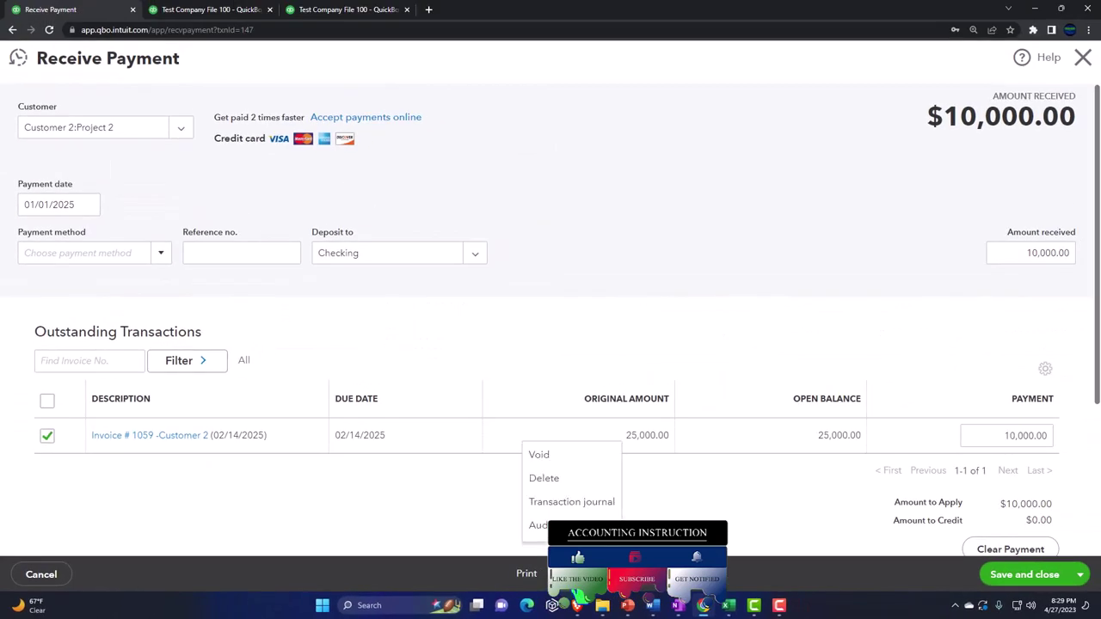
click(549, 480)
click(688, 353)
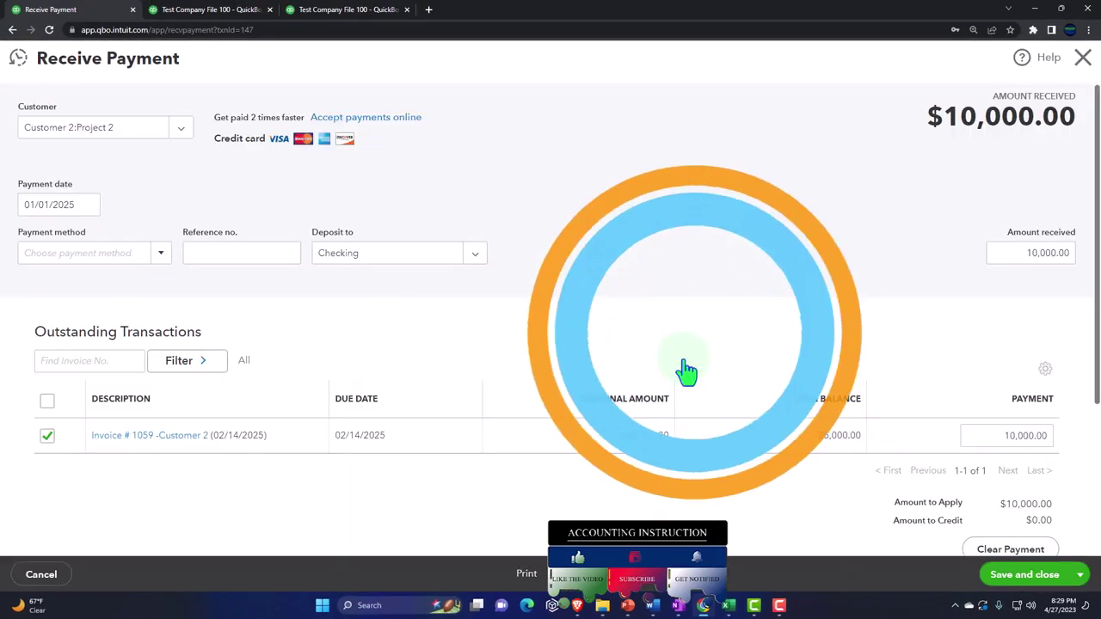
Open invoice 1059 for Customer 2 and delete it, confirming the deletion.
click(556, 463)
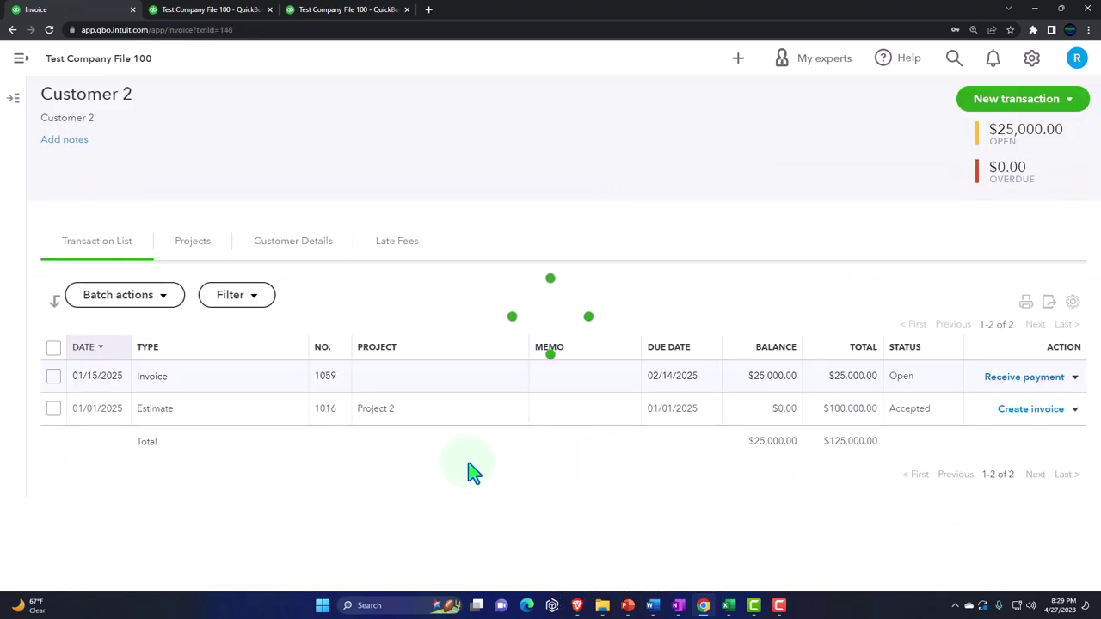
click(678, 573)
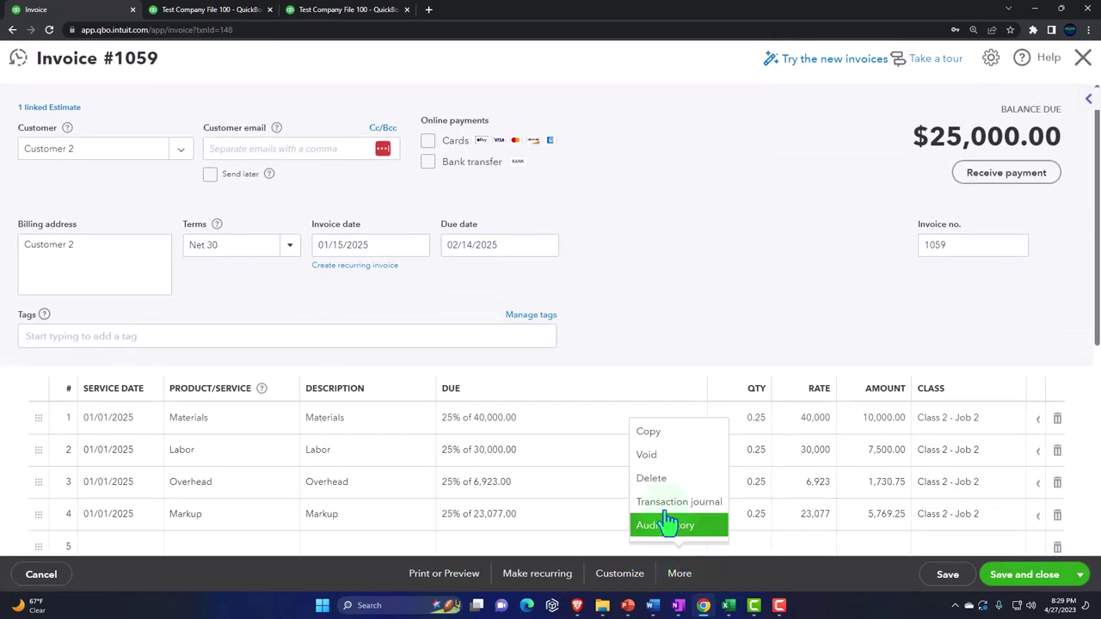
click(659, 478)
click(689, 353)
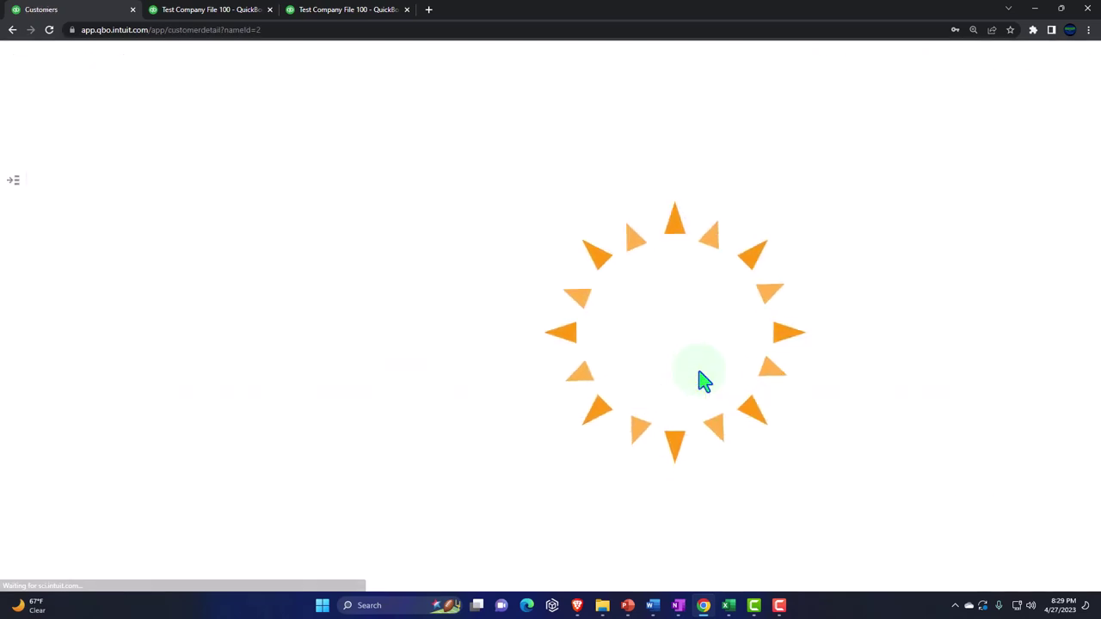
Rerun the Balance Sheet and Profit and Loss reports to check them without the deleted transactions.
click(226, 10)
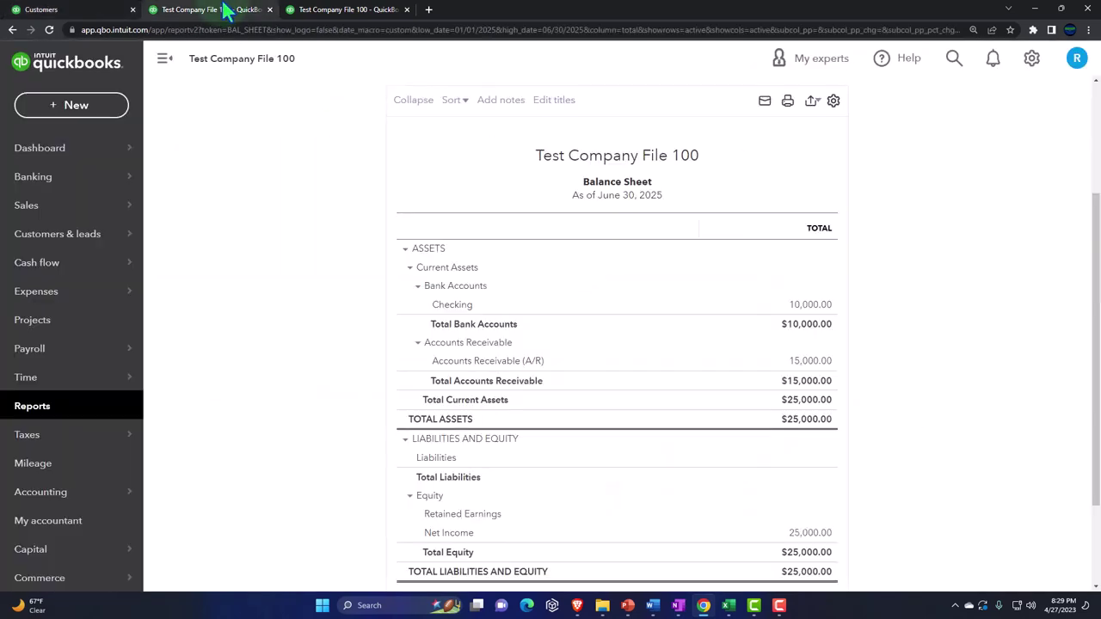
scroll(336, 299, up, 3)
click(800, 219)
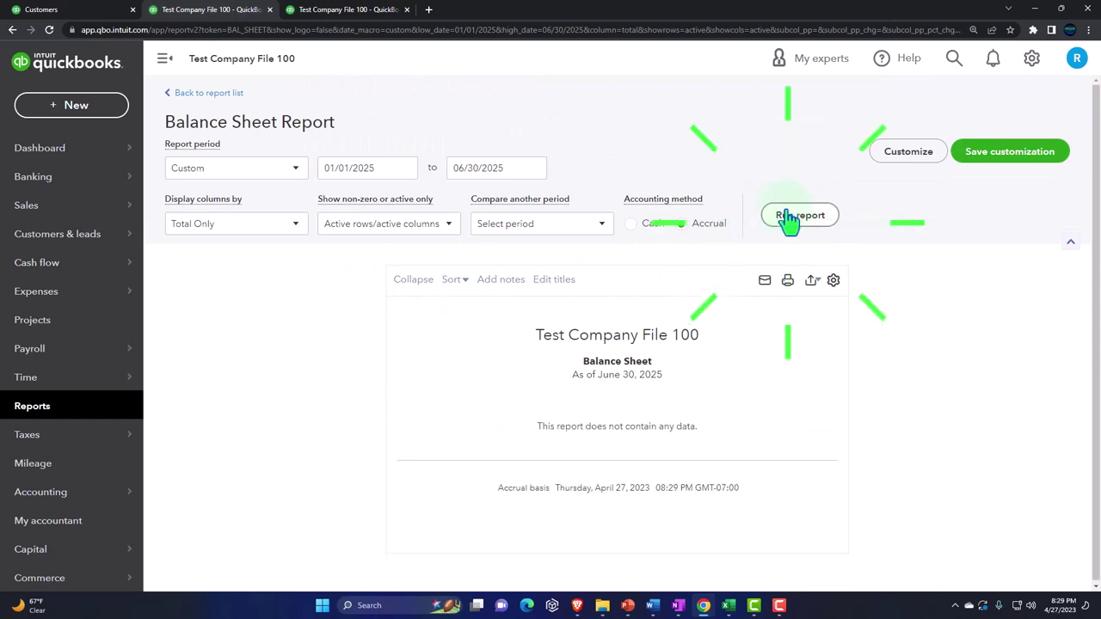
click(381, 12)
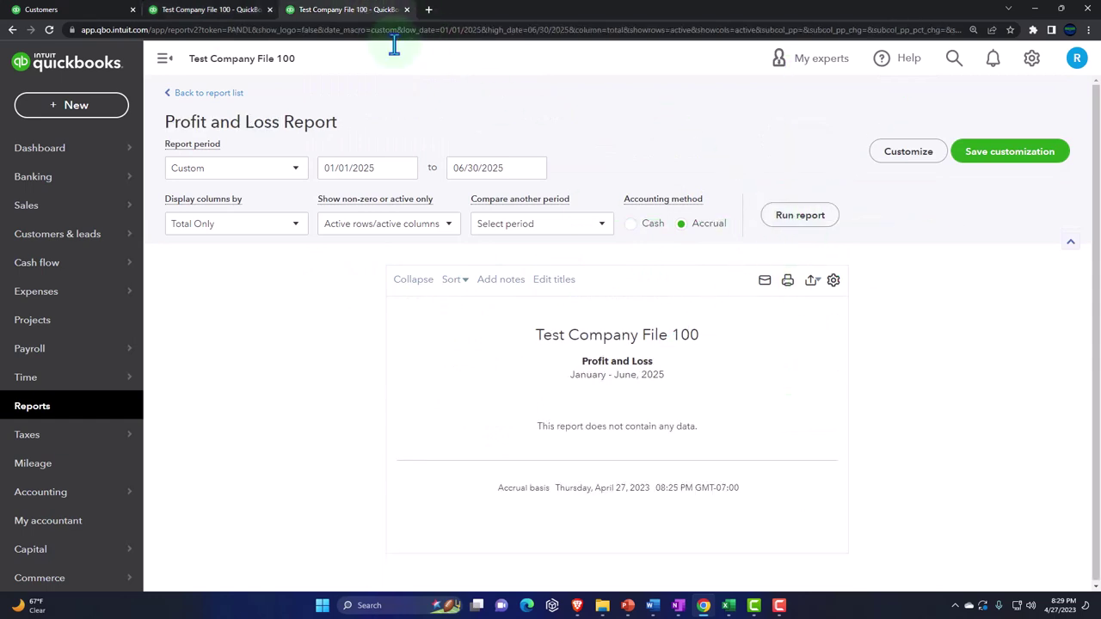
click(786, 221)
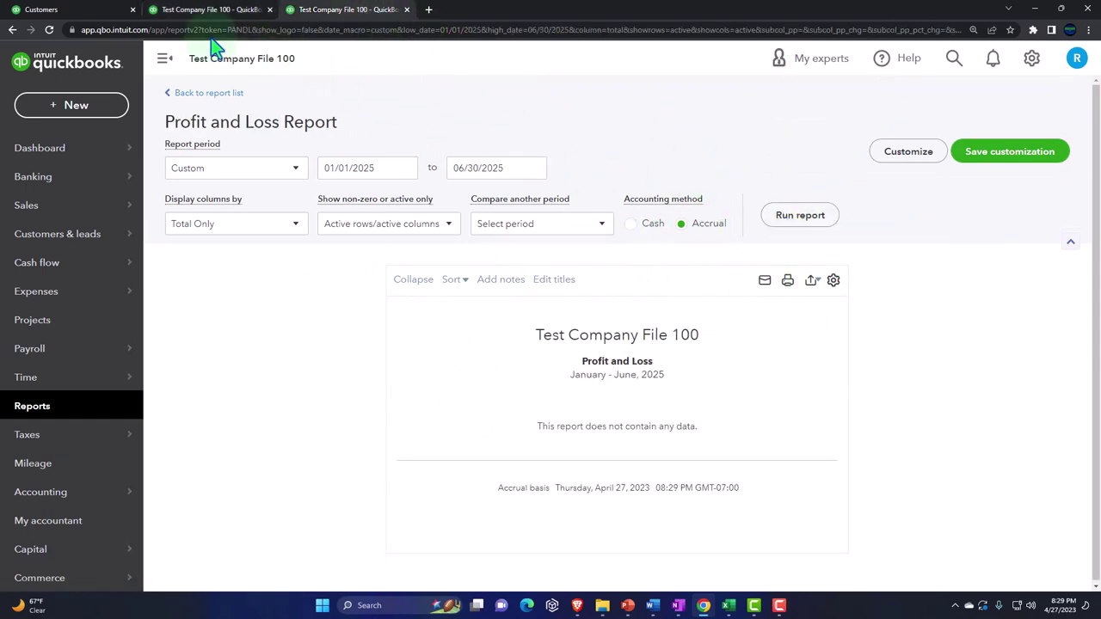
Return to Customer 2's page, show the navigation menu again and start a new blank invoice.
click(60, 10)
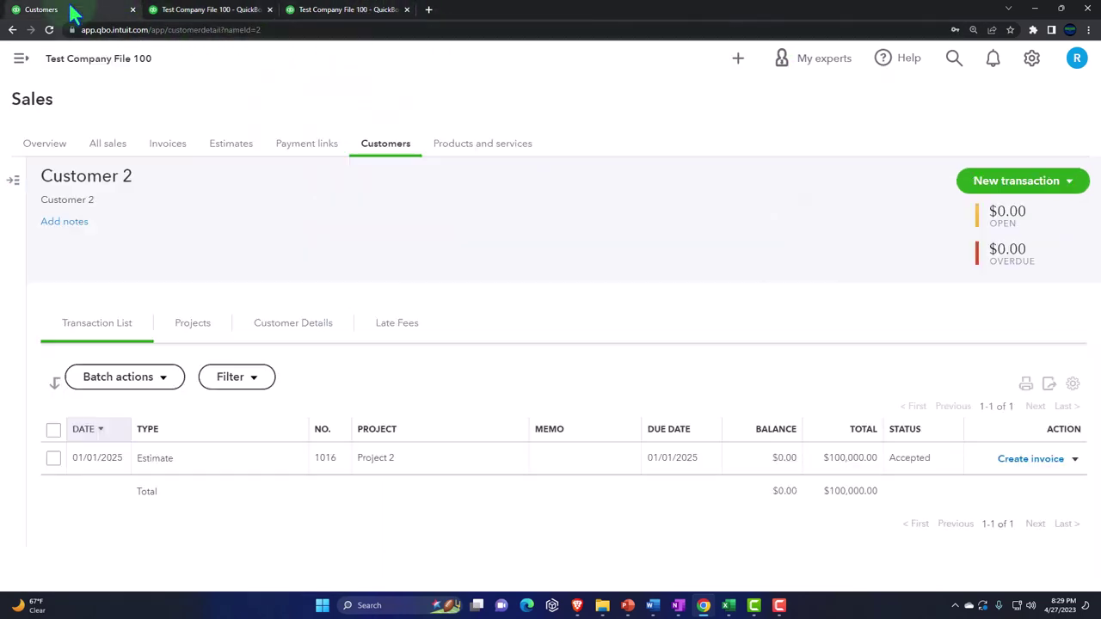
click(425, 346)
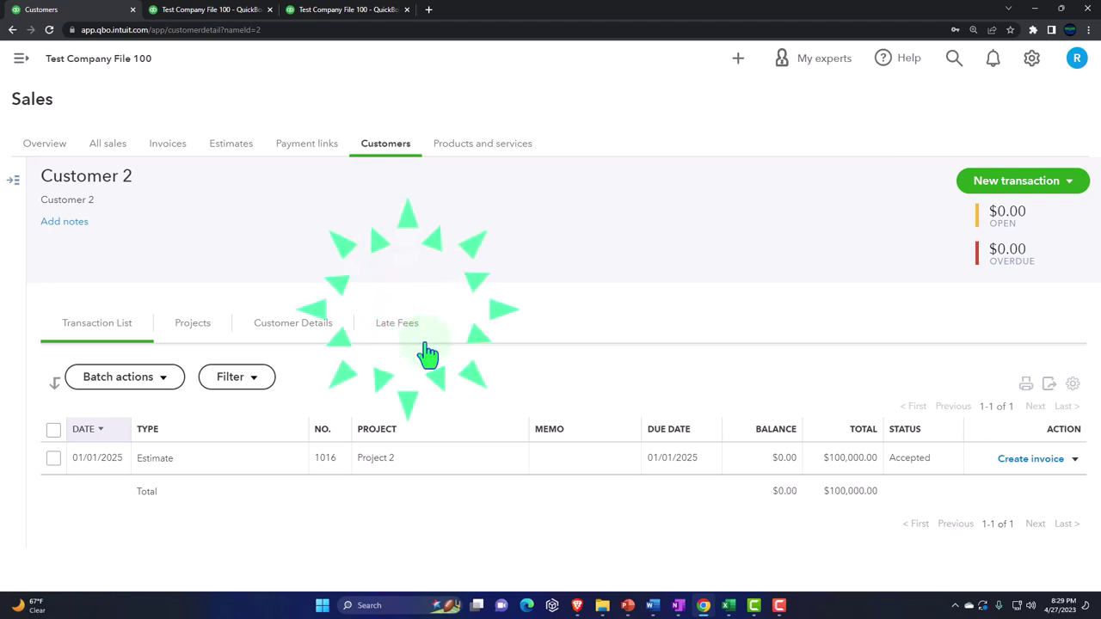
click(20, 59)
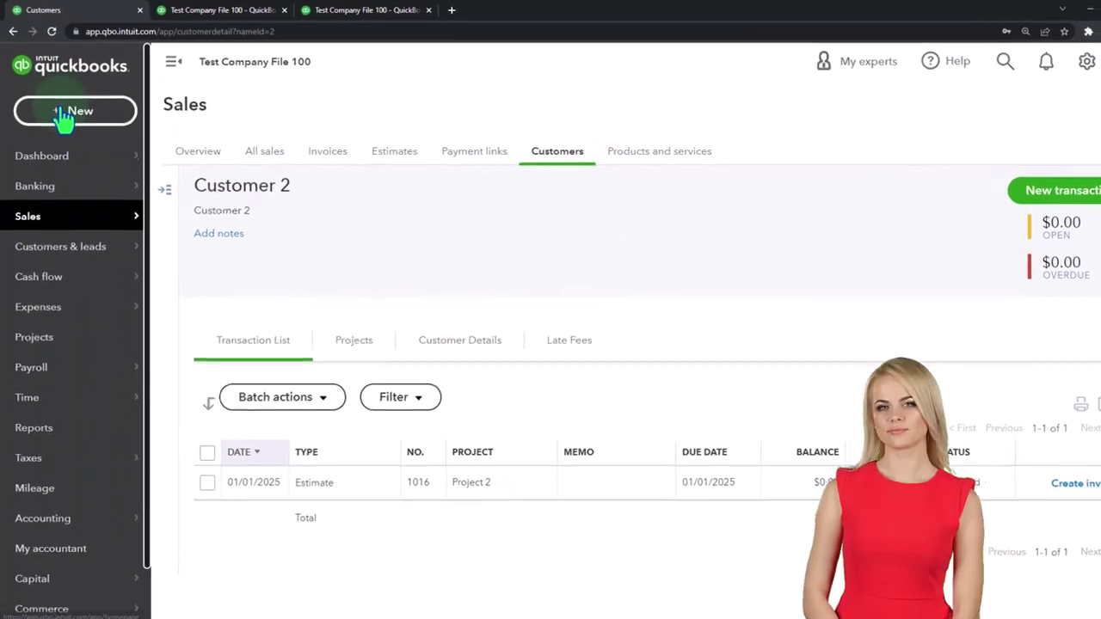
click(71, 107)
click(38, 222)
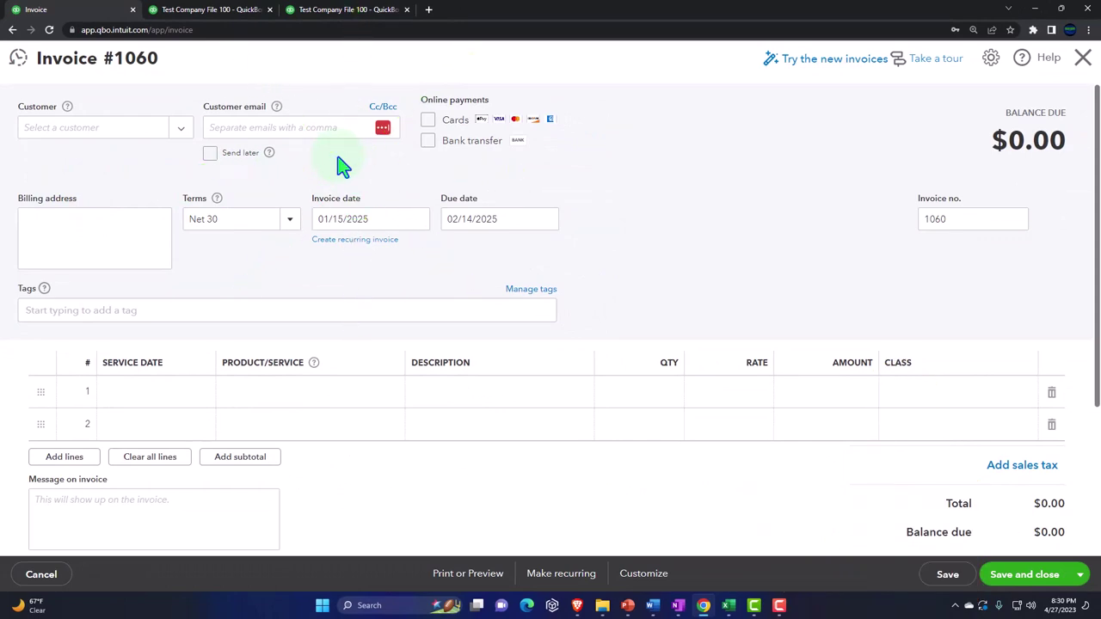
Select Customer 2's Project 2 for the invoice and copy 10% of each line of Estimate #1016 to it.
click(185, 130)
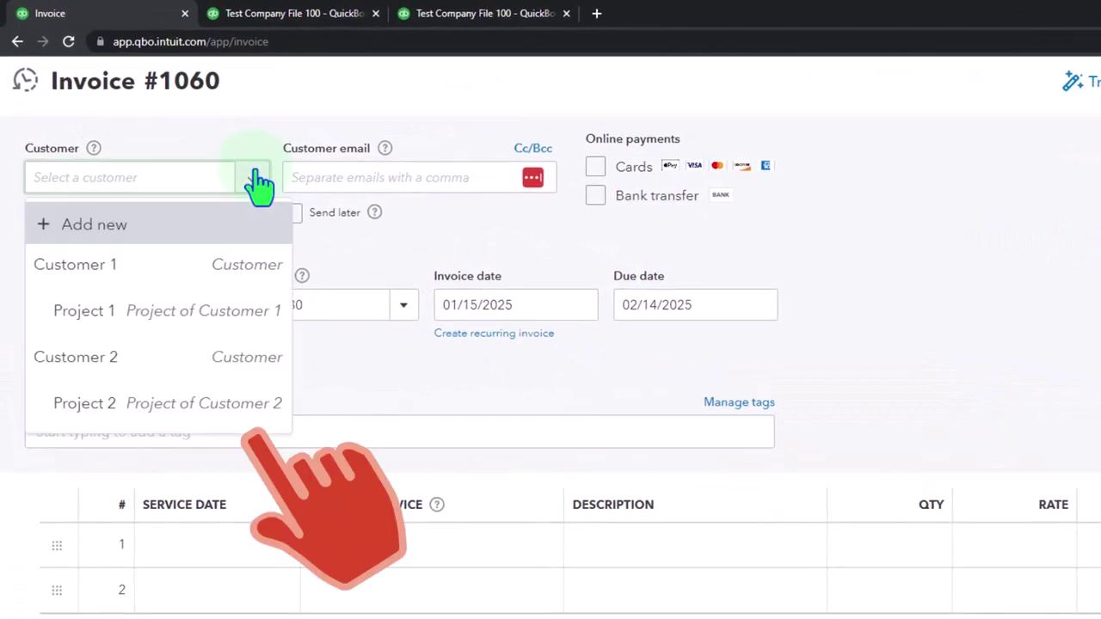
click(206, 394)
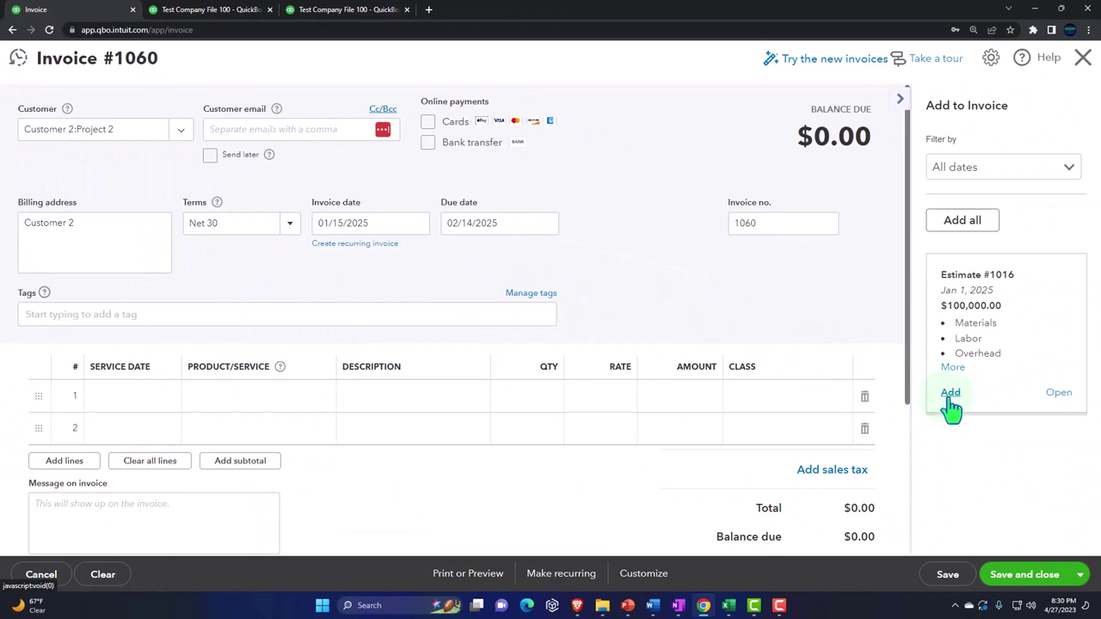
click(952, 397)
click(430, 307)
drag(413, 250, 394, 249)
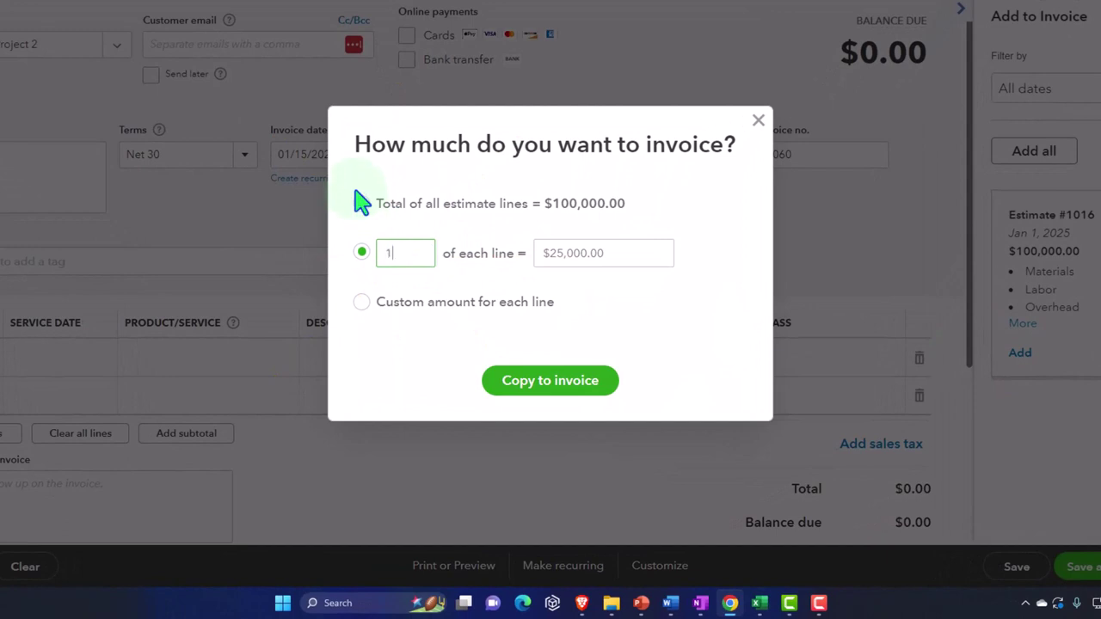
key(Tab)
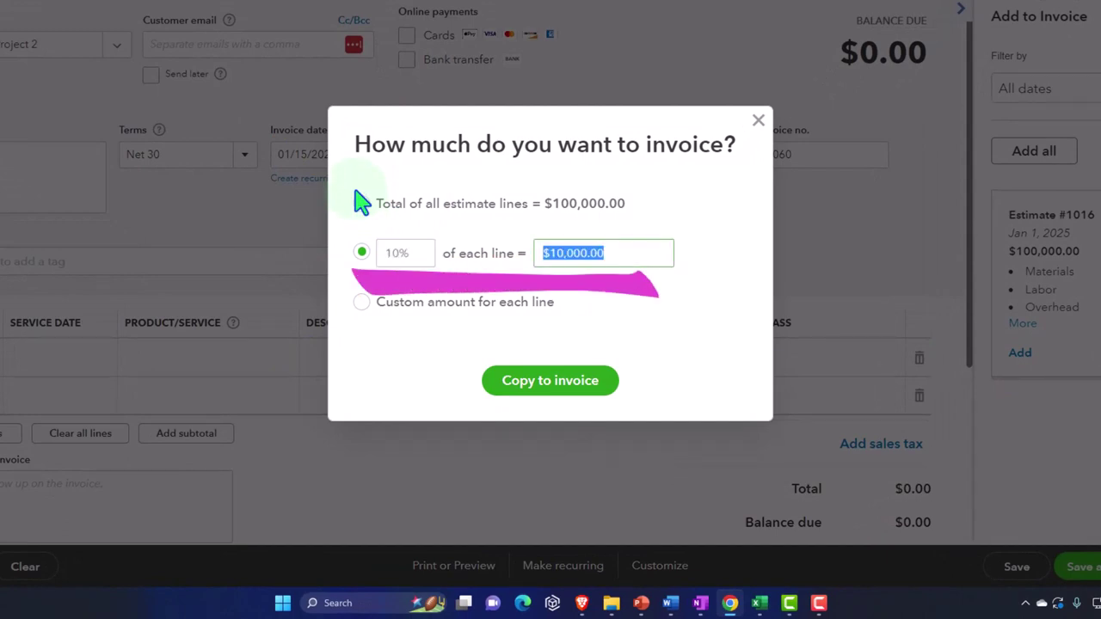
click(355, 193)
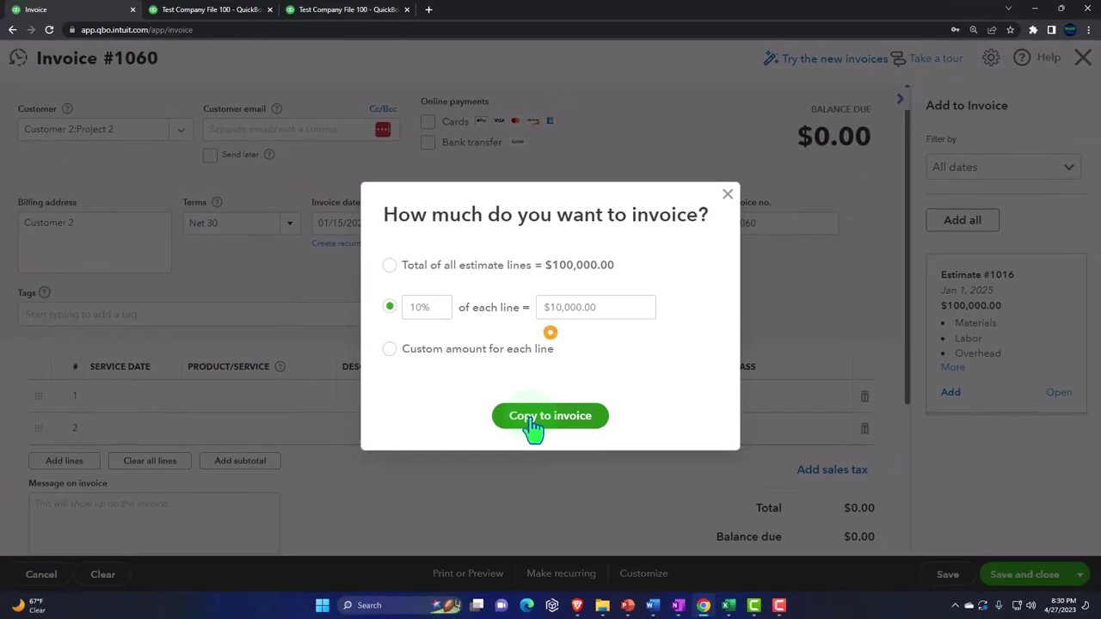
click(531, 417)
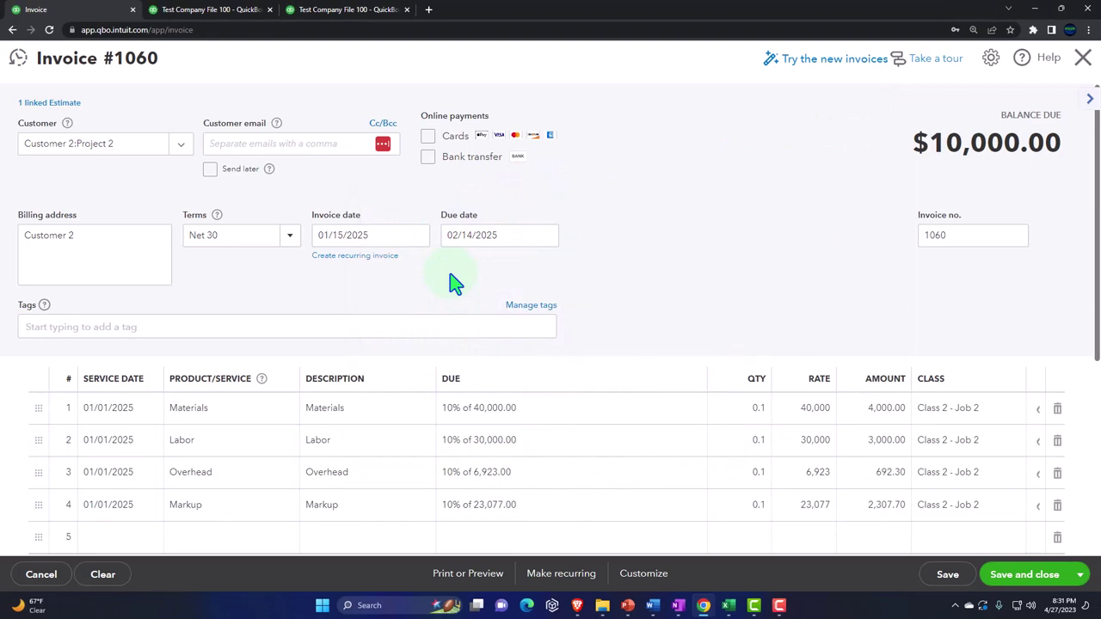
scroll(449, 283, down, 2)
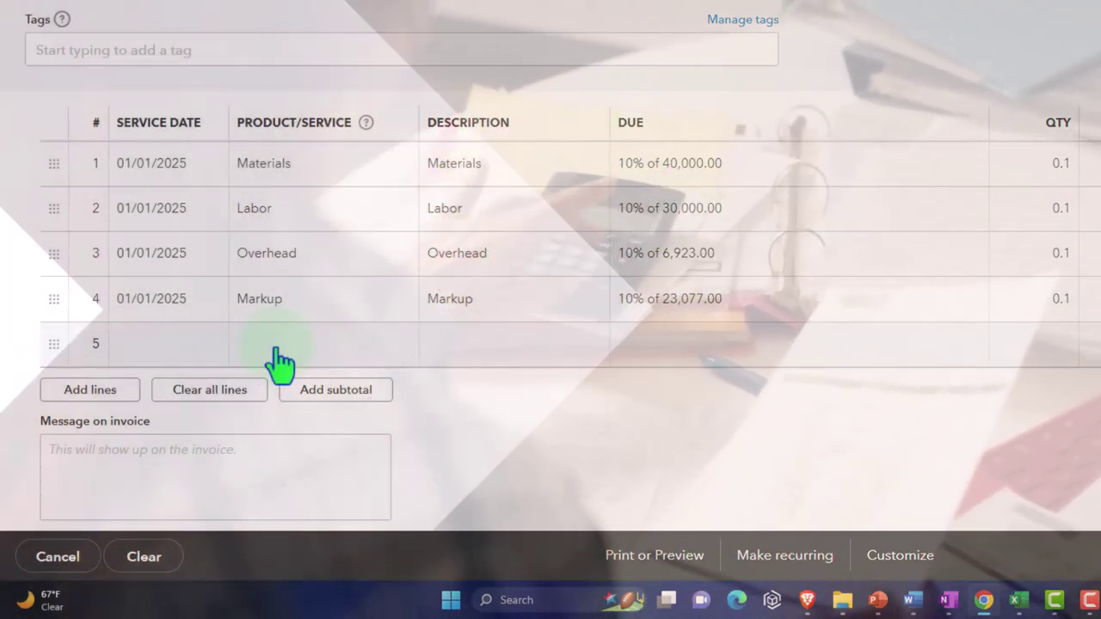
click(292, 363)
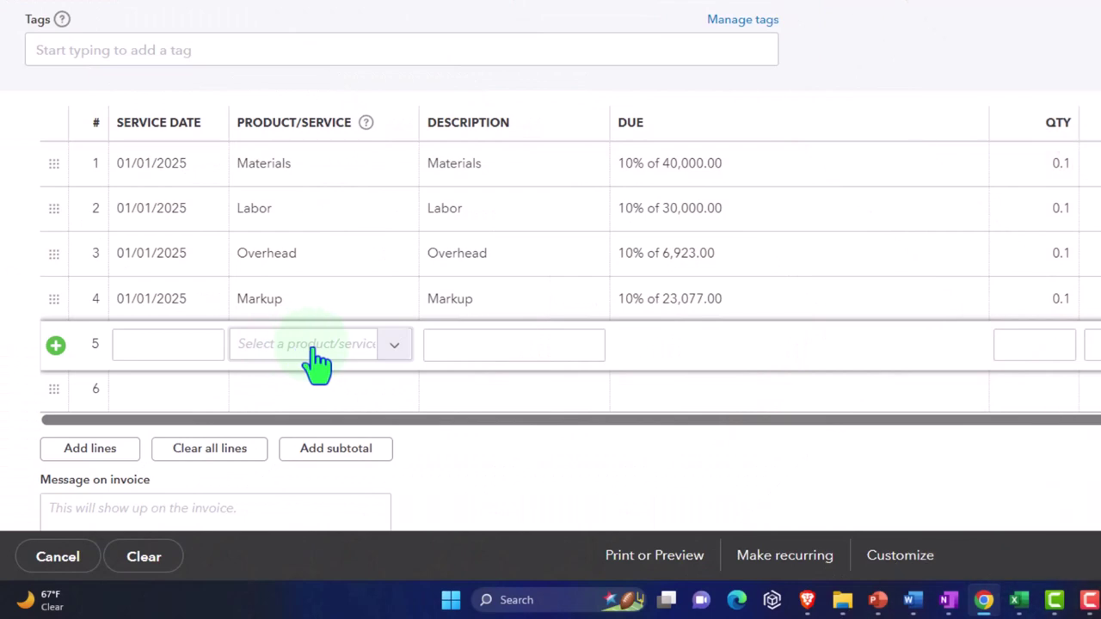
click(319, 366)
click(543, 459)
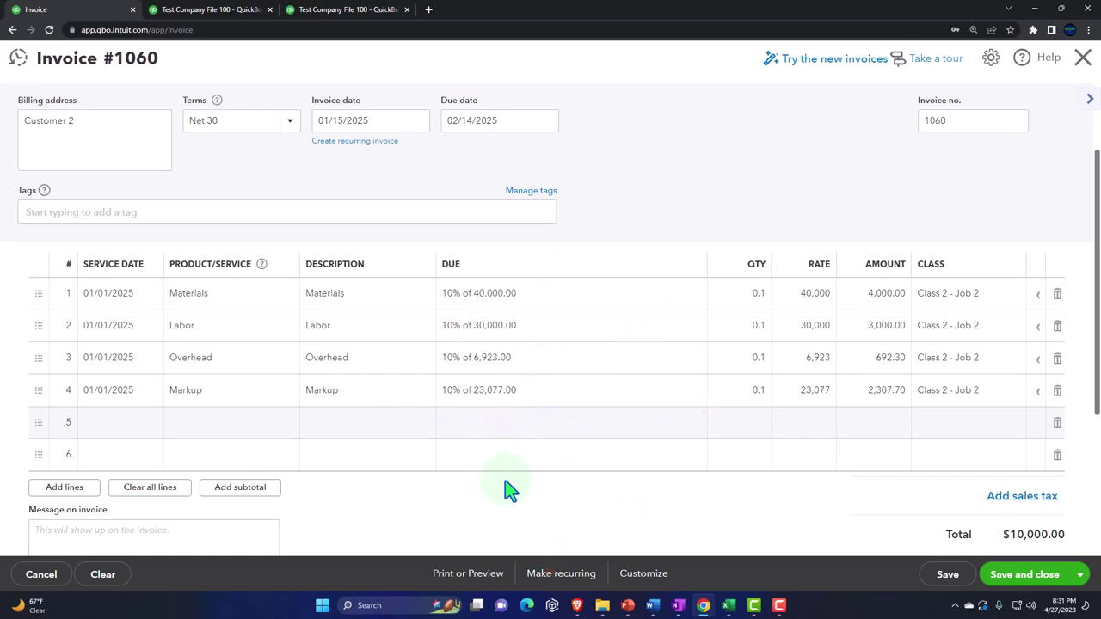
On invoice line 5, start a new Service item and name it Reduce Revenue Account.
click(287, 424)
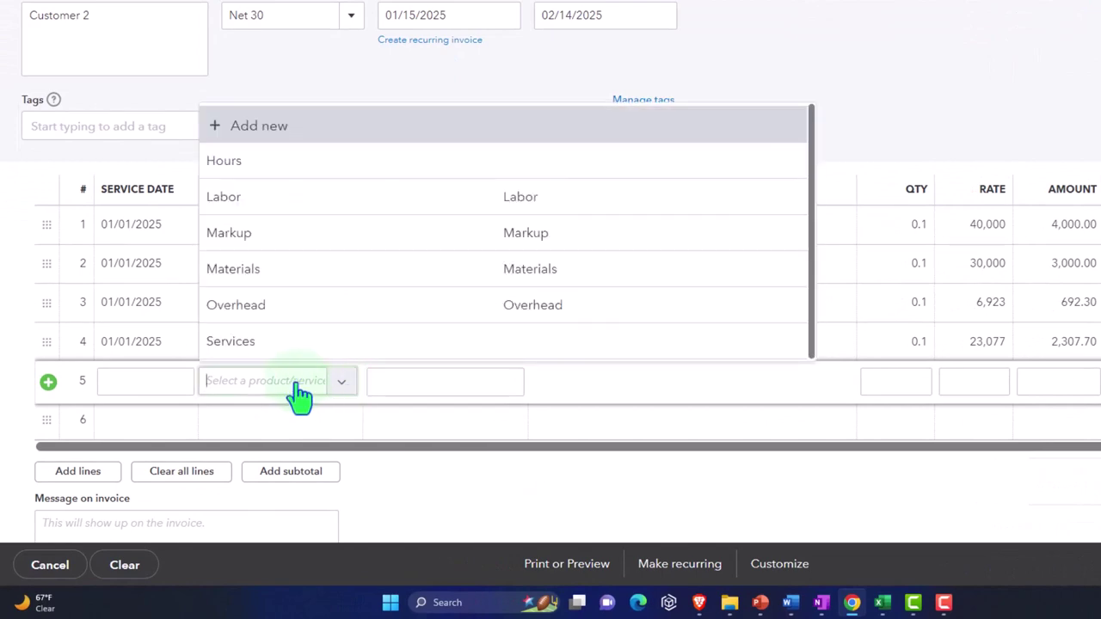
click(262, 129)
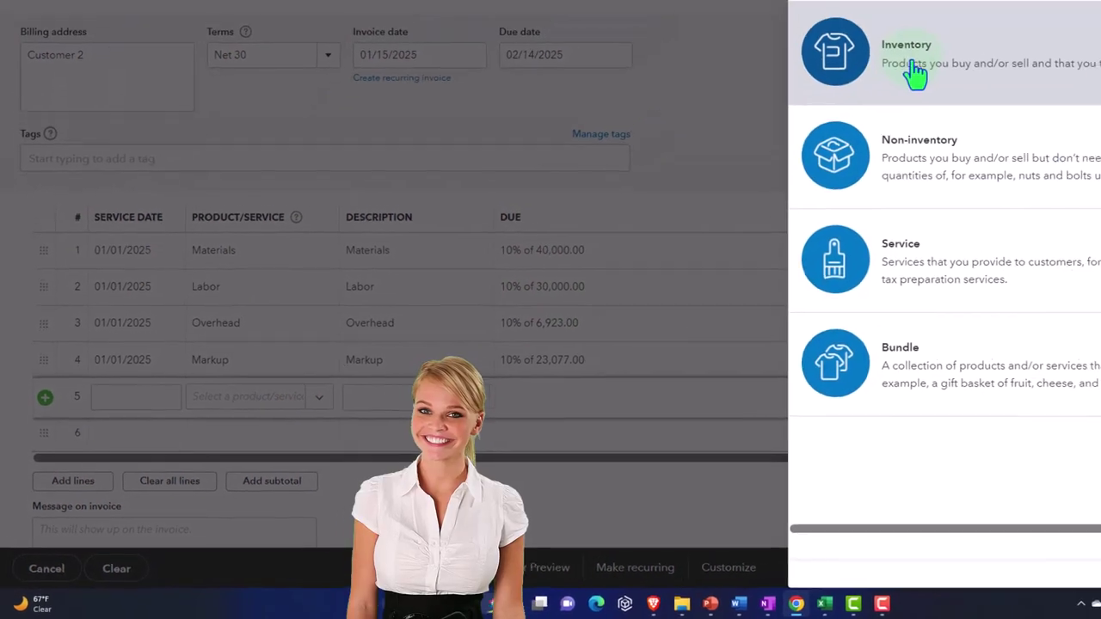
click(868, 260)
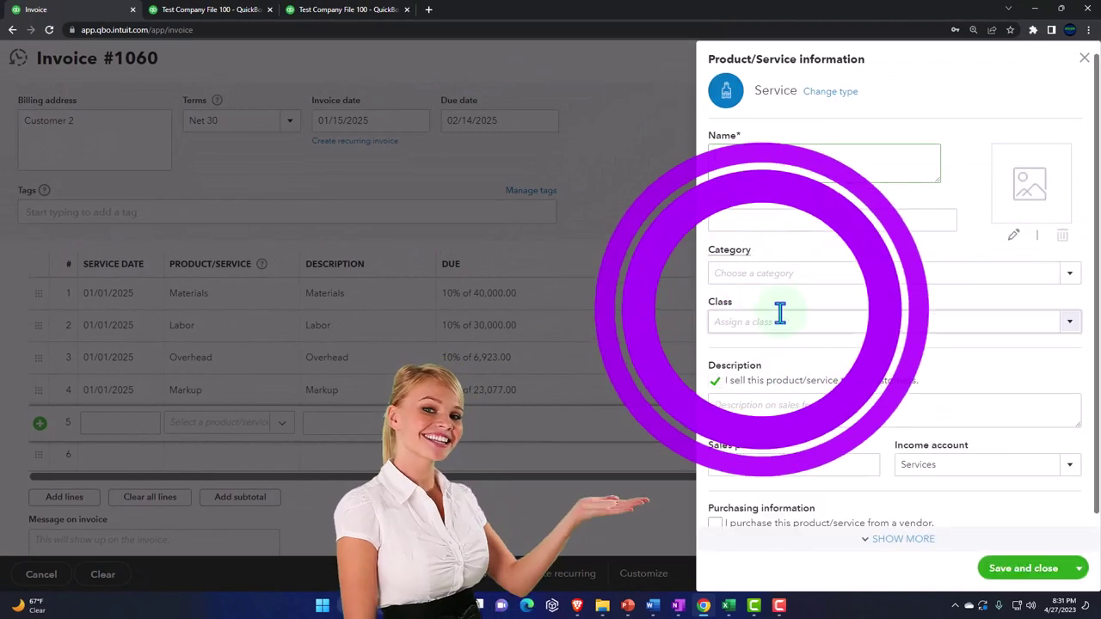
click(746, 163)
text(Re)
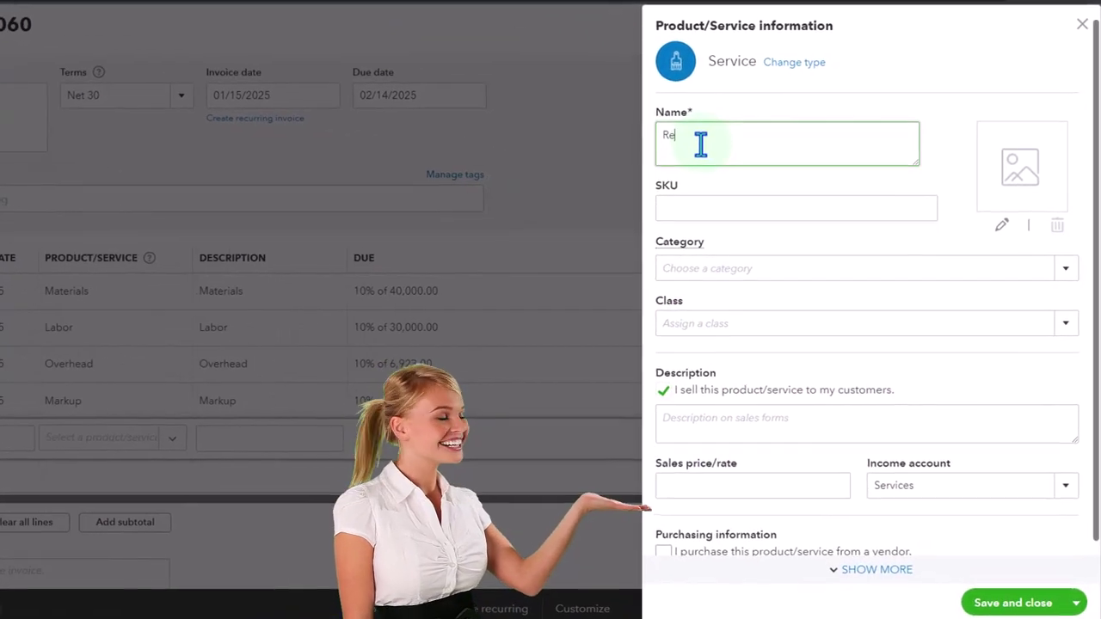
key(BackSpace)
key(BackSpace)
text(Reduce)
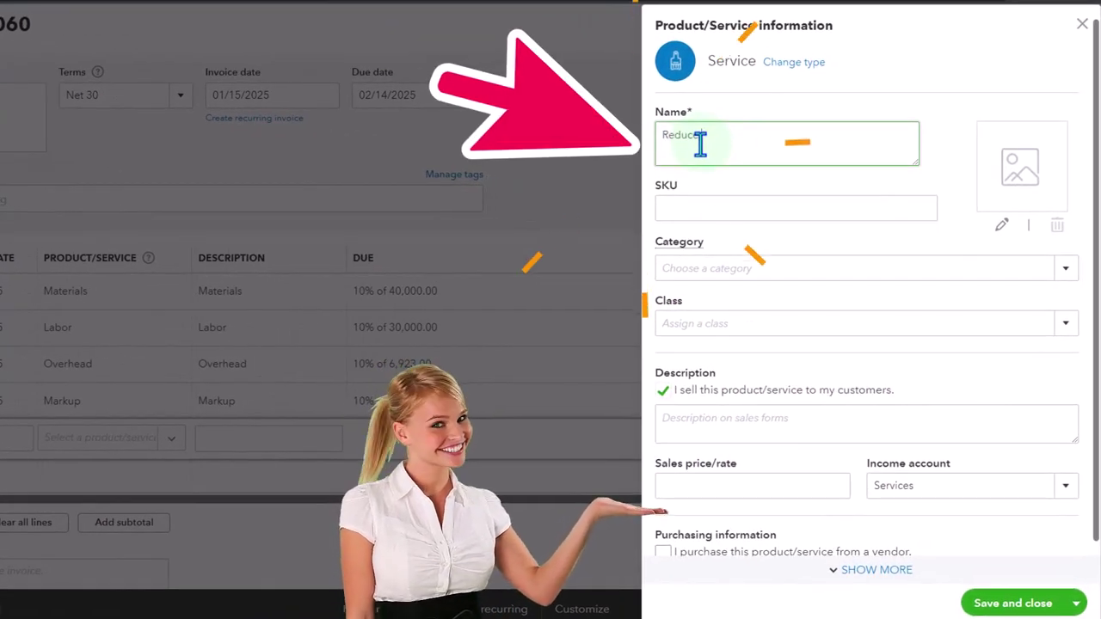
text( Revenue Account)
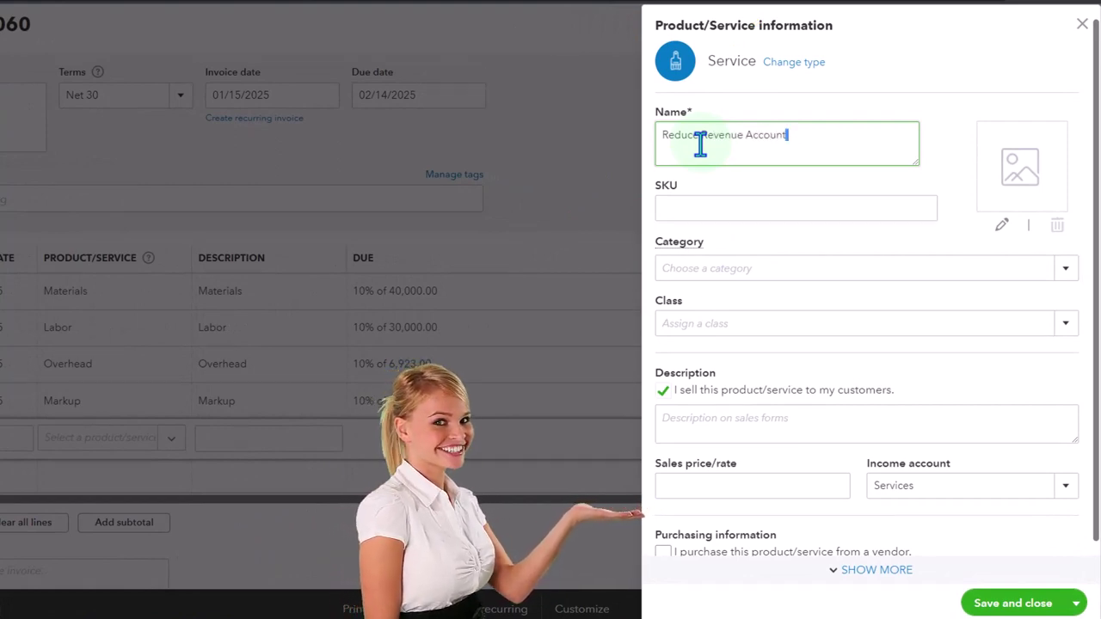
Copy the new item's name, Reduce Revenue Account, into its sales description.
key(shift+Left)
key(shift+Left)
key(shift+Left)
key(shift+Left)
key(shift+Left)
key(shift+Left)
key(shift+Left)
key(shift+Left)
key(shift+Left)
key(shift+Left)
key(shift+Left)
key(shift+Left)
key(shift+Left)
key(shift+Left)
key(shift+Left)
key(shift+Left)
key(shift+Left)
key(shift+Left)
key(shift+Left)
key(shift+Left)
key(ctrl+c)
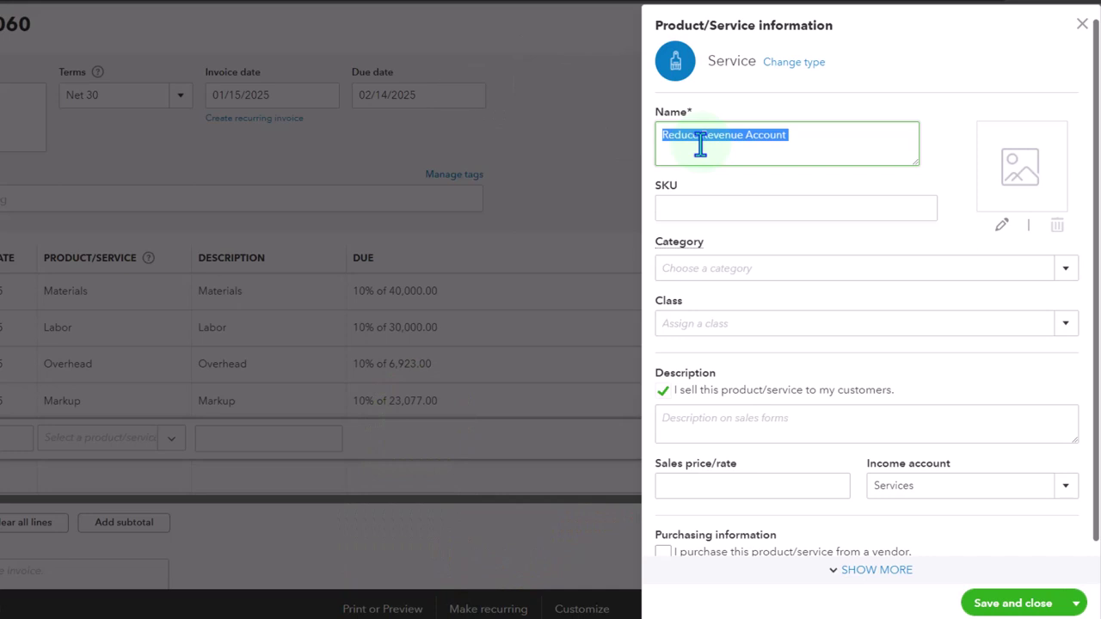
scroll(748, 301, down, 1)
click(742, 386)
key(ctrl+v)
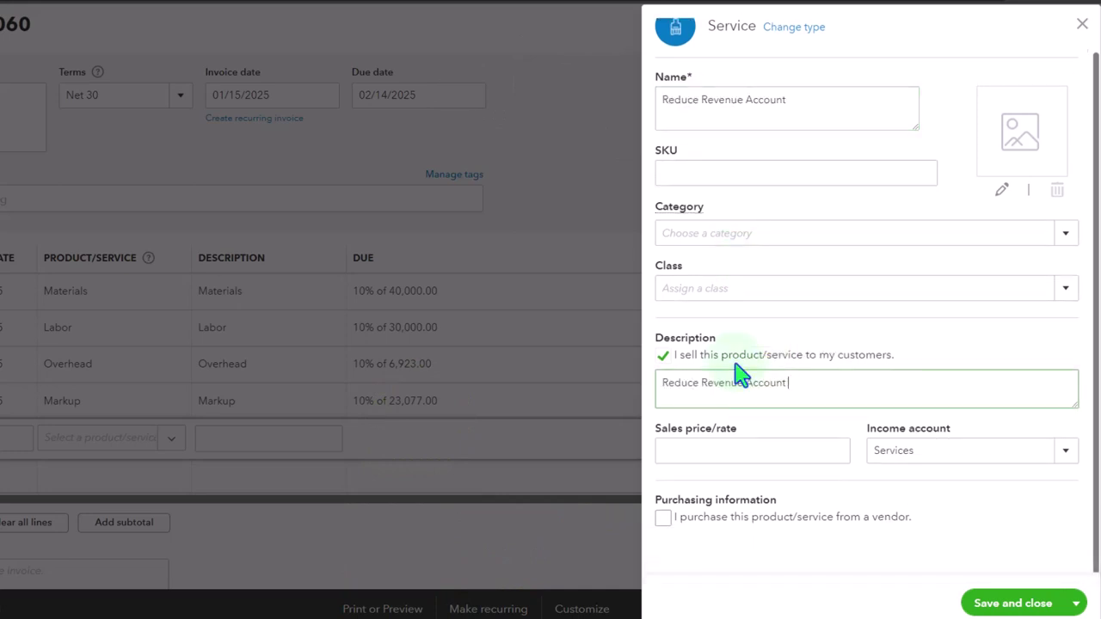
Set the item's income account to Sales of Product Income, then save the item and return to the invoice.
click(1063, 460)
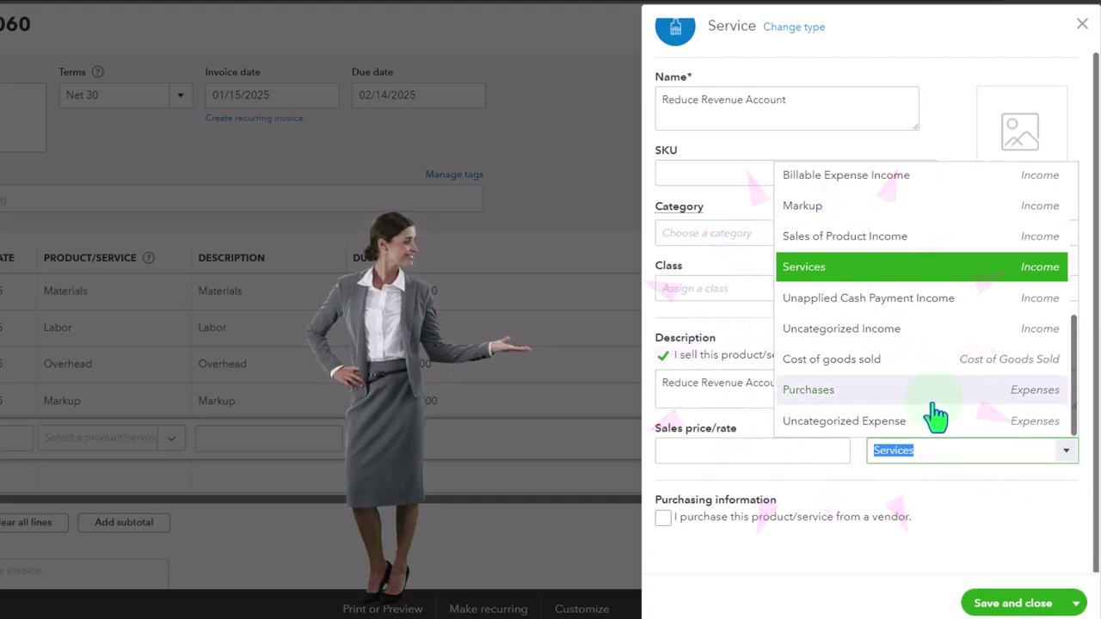
scroll(894, 361, up, 1)
click(864, 303)
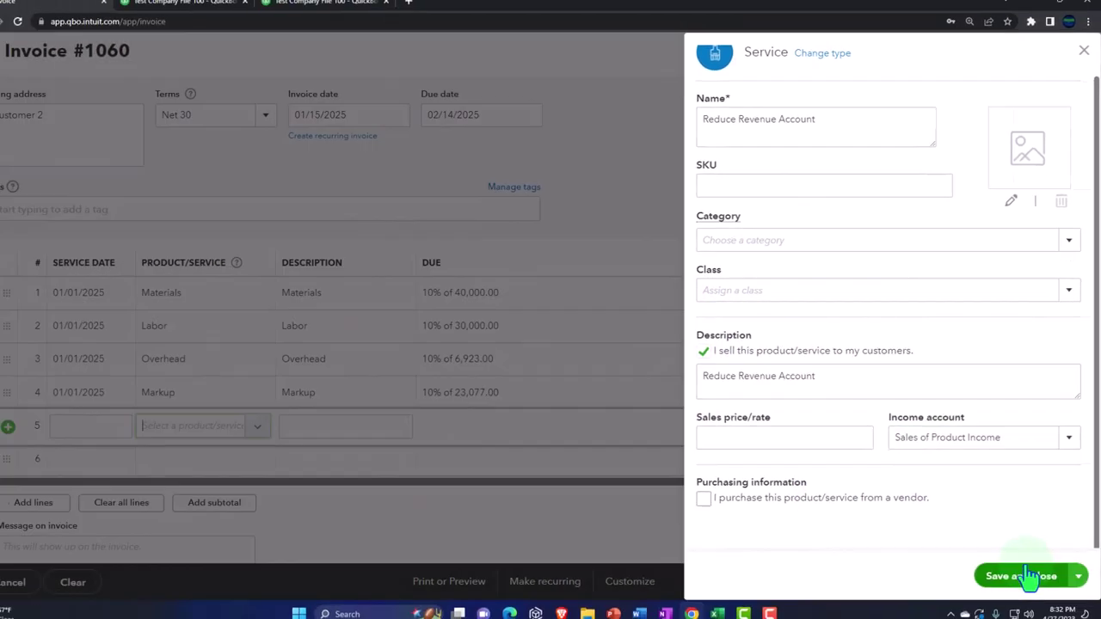
click(1032, 608)
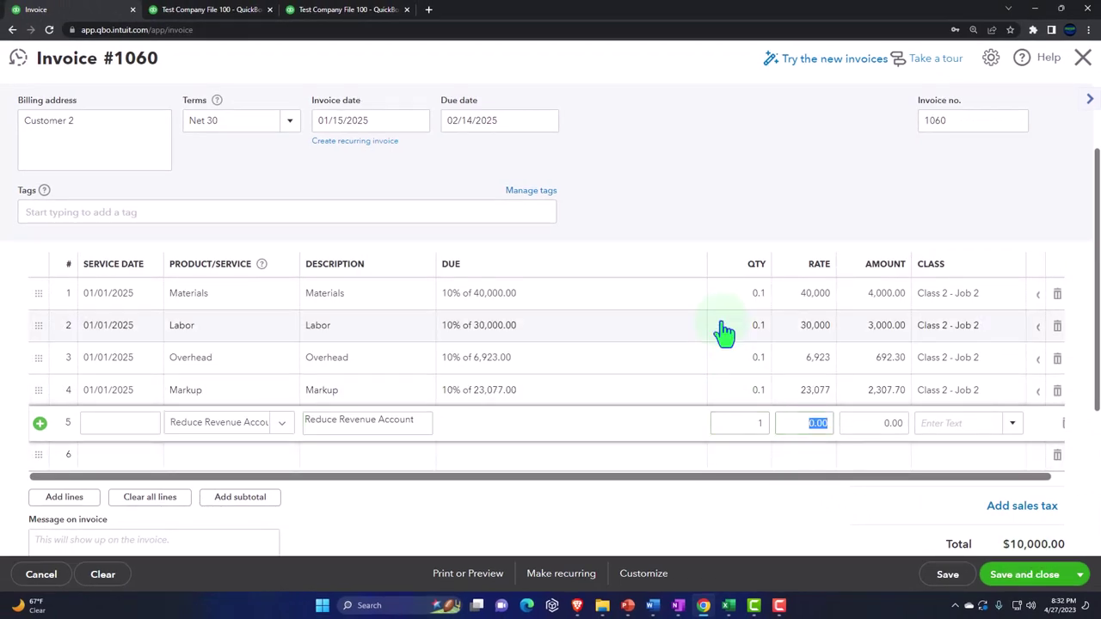
Set the amount of the Reduce Revenue Account line to -10,000.
scroll(827, 351, down, 1)
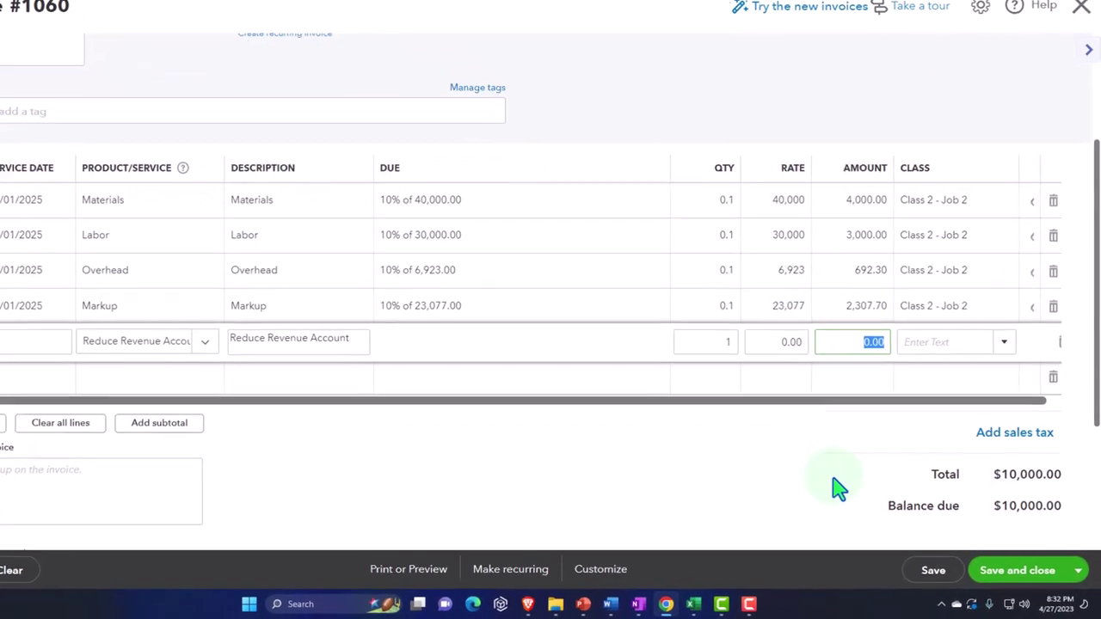
key(BackSpace)
text(-100000)
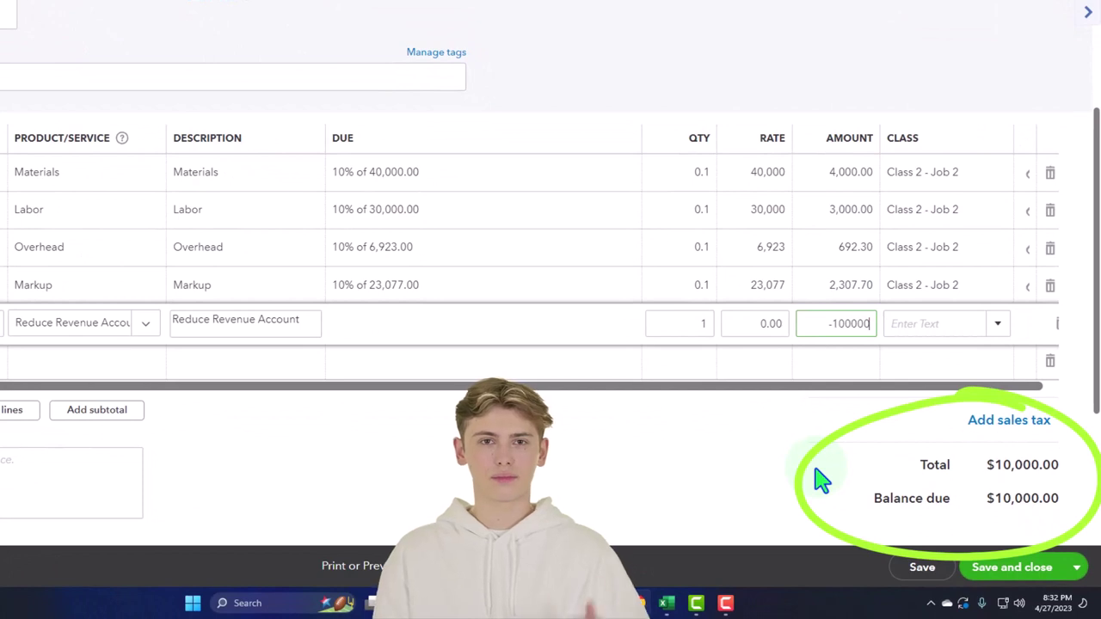
key(Tab)
drag(800, 324, 883, 324)
text(10000)
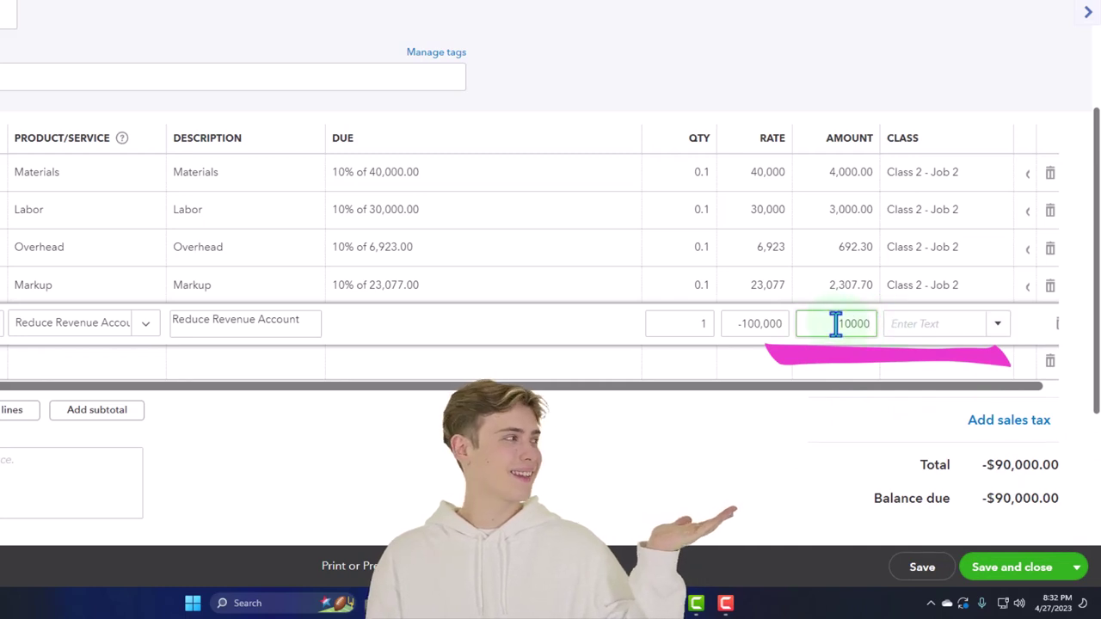
key(Tab)
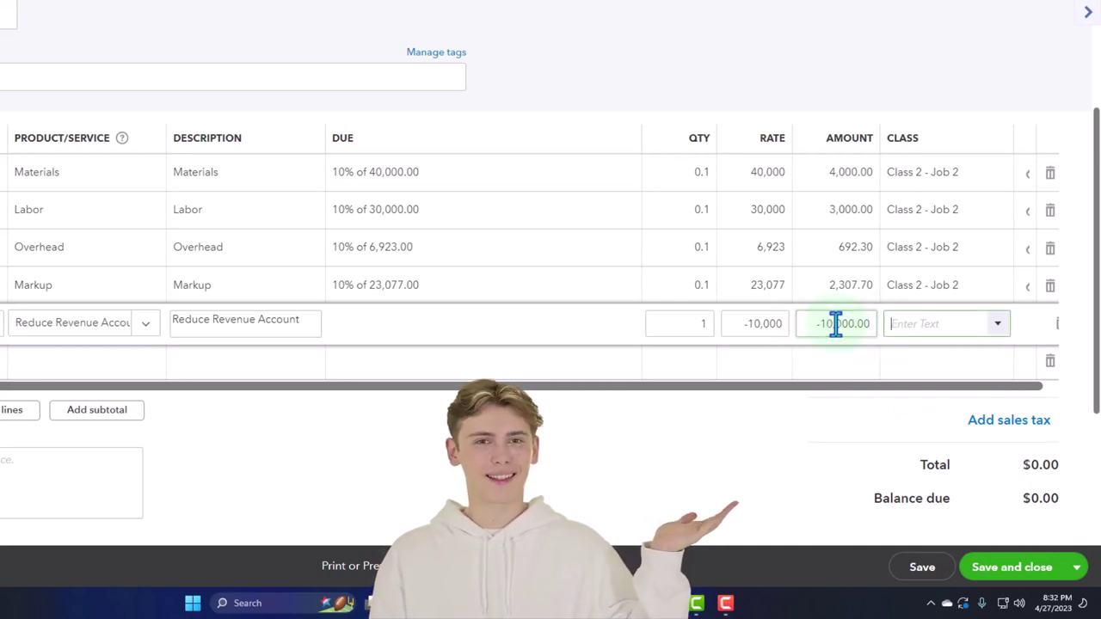
Assign Class 2 - Job 2 to the Reduce Revenue Account line.
text(Cl)
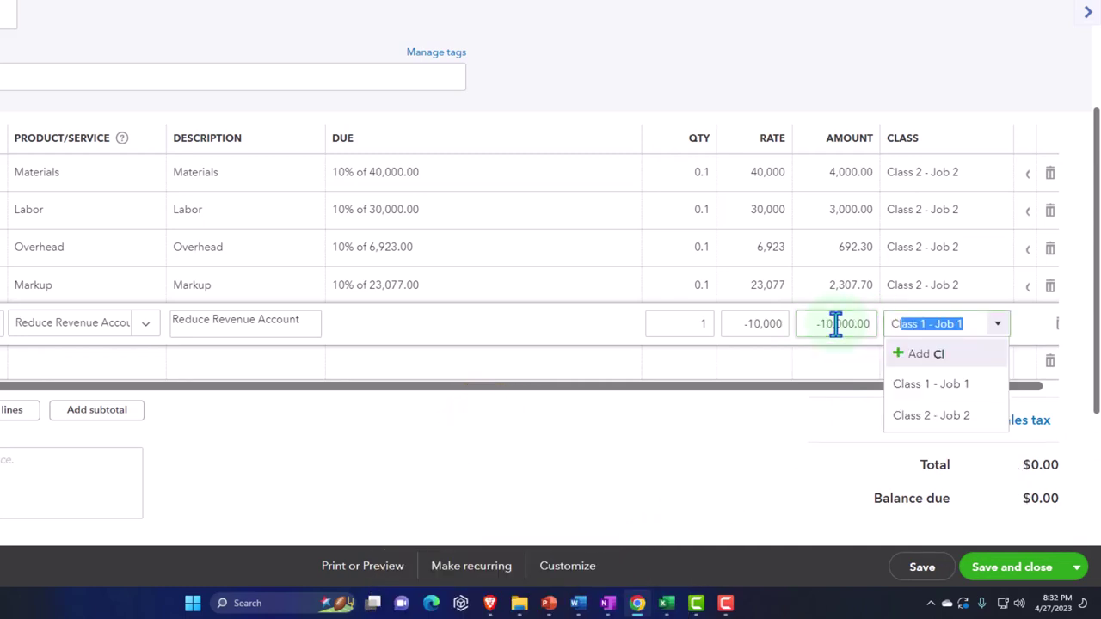
key(Down)
key(Down)
key(Return)
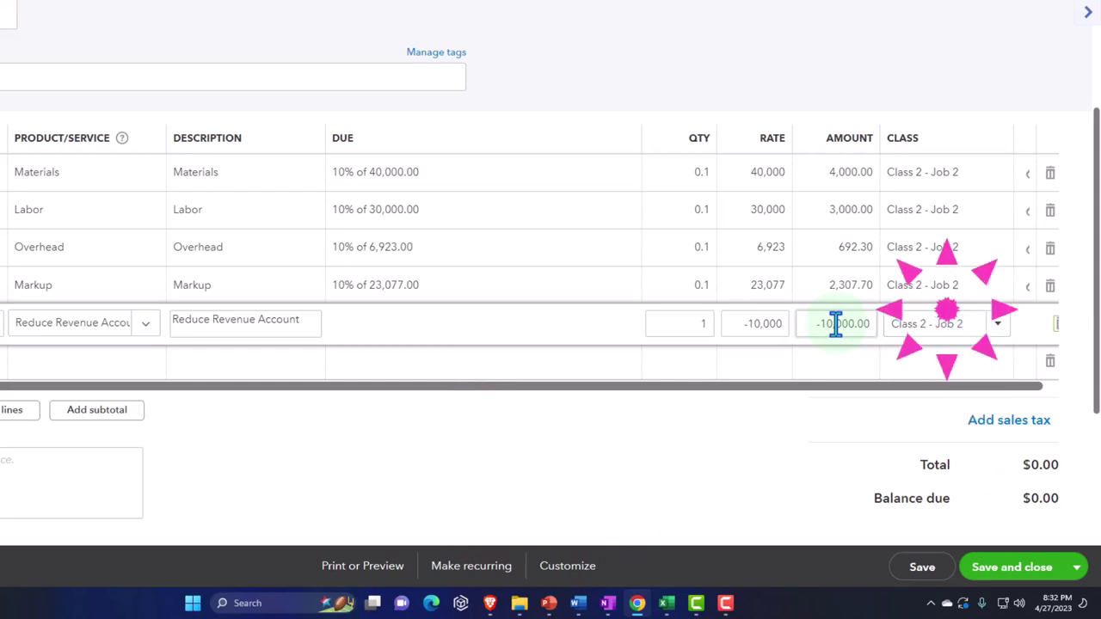
key(Tab)
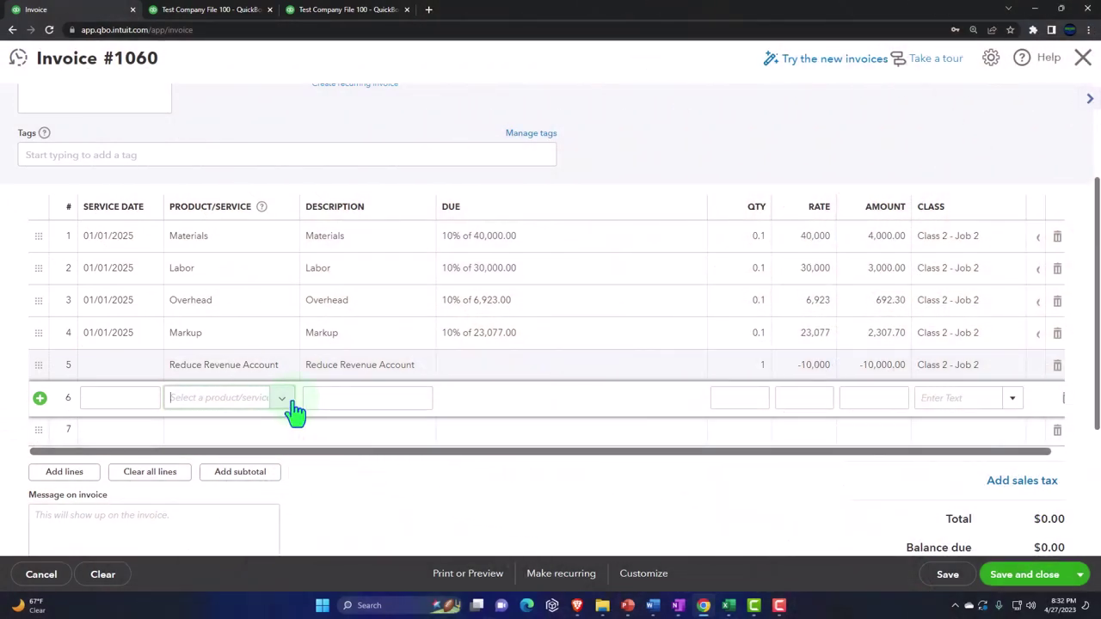
On invoice line 6, start a new Non-inventory item with Billings as both its name and sales description.
click(281, 399)
click(234, 189)
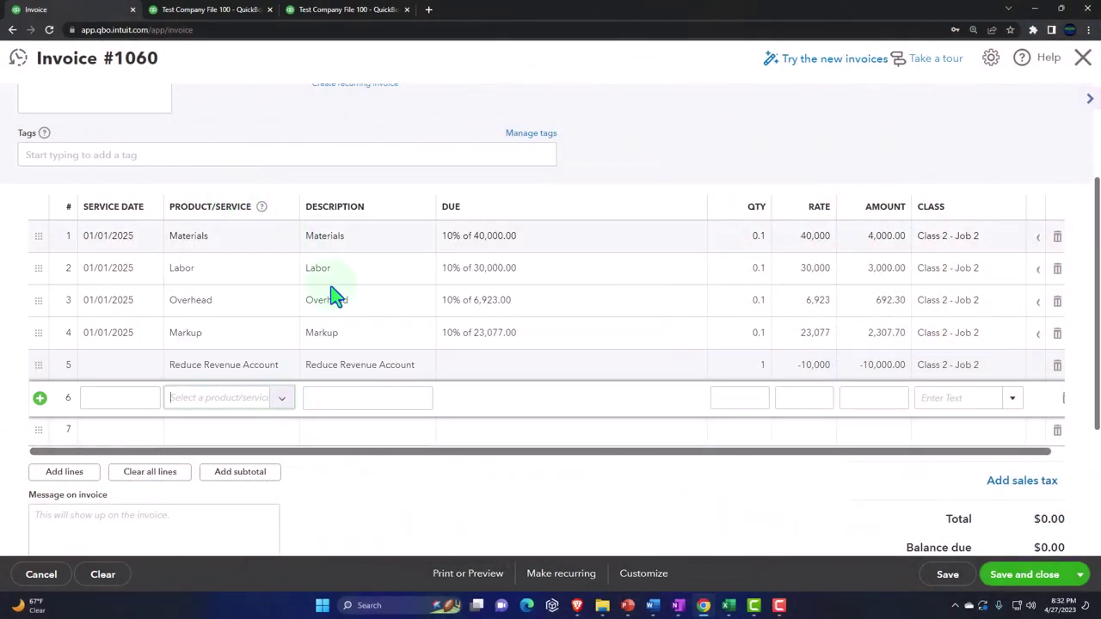
click(814, 234)
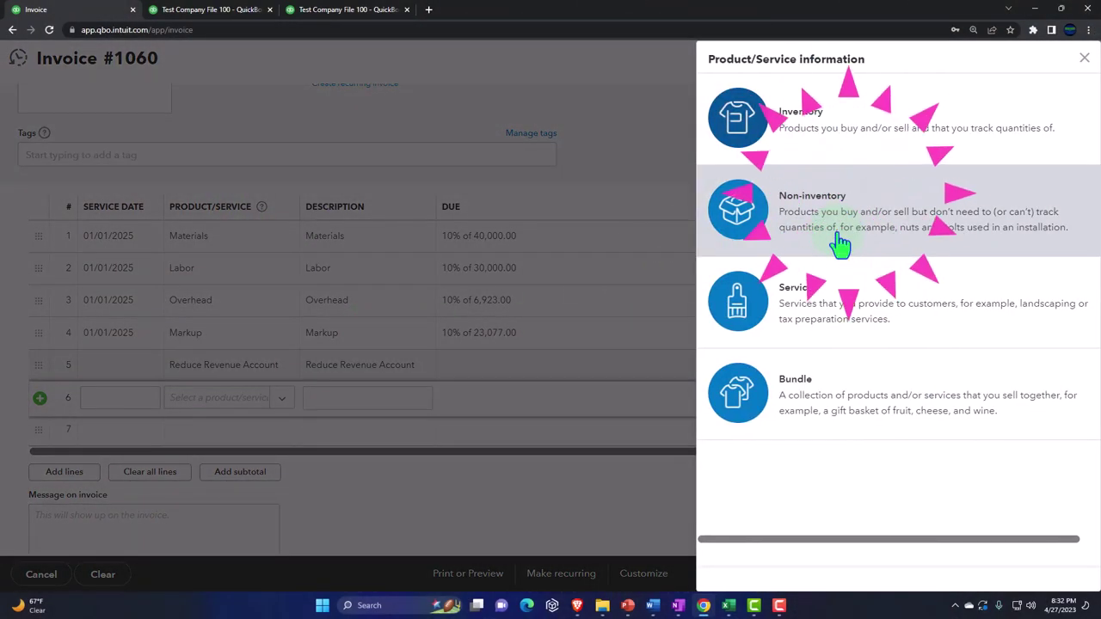
text(Billings)
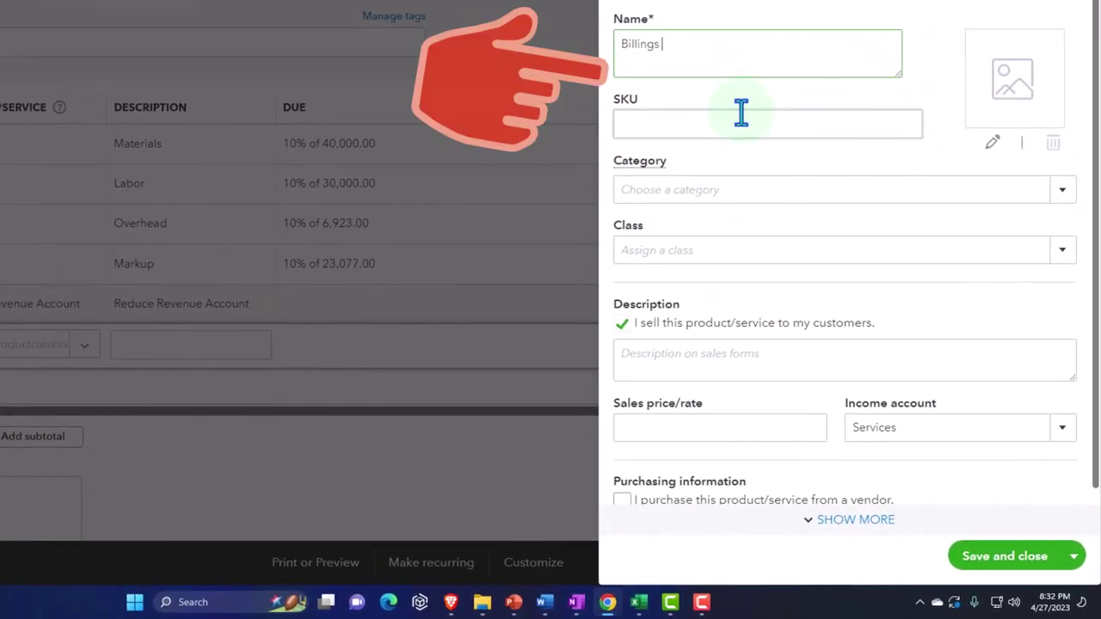
key(ctrl+a)
key(ctrl+c)
click(694, 361)
key(ctrl+v)
scroll(702, 327, down, 1)
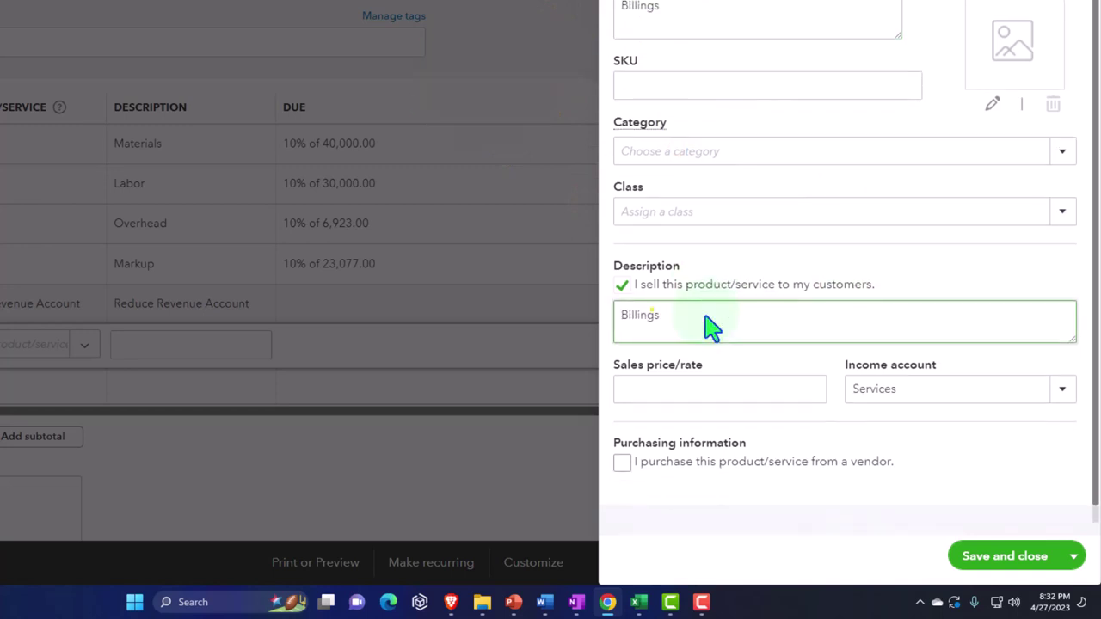
Add a new income account for the Billings item, with Other Current Liabilities as both account type and detail type.
click(1064, 392)
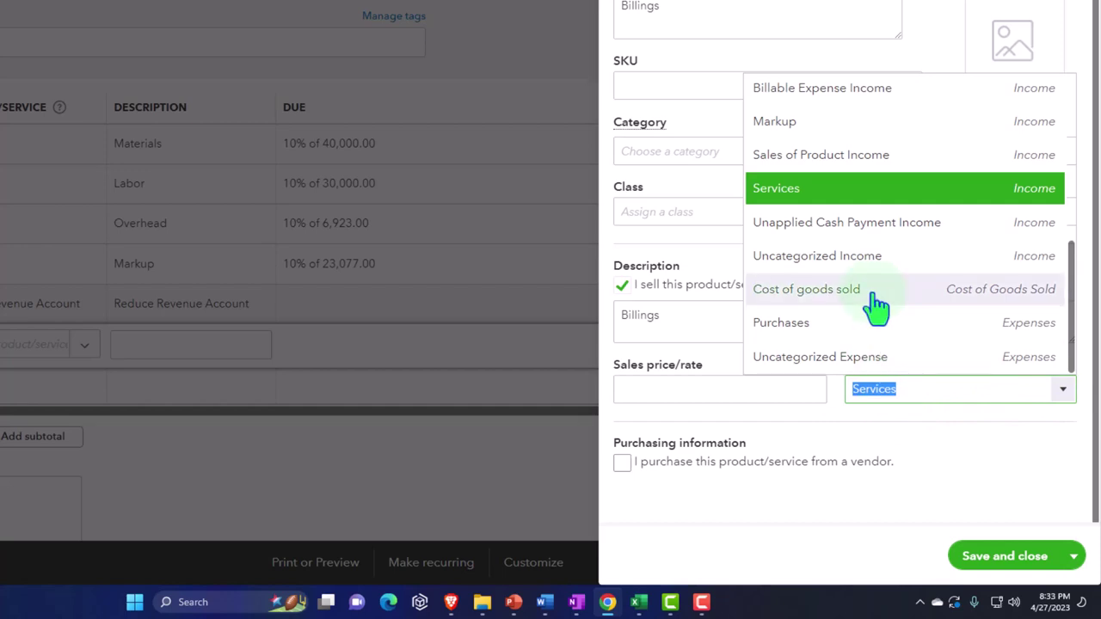
scroll(875, 305, up, 5)
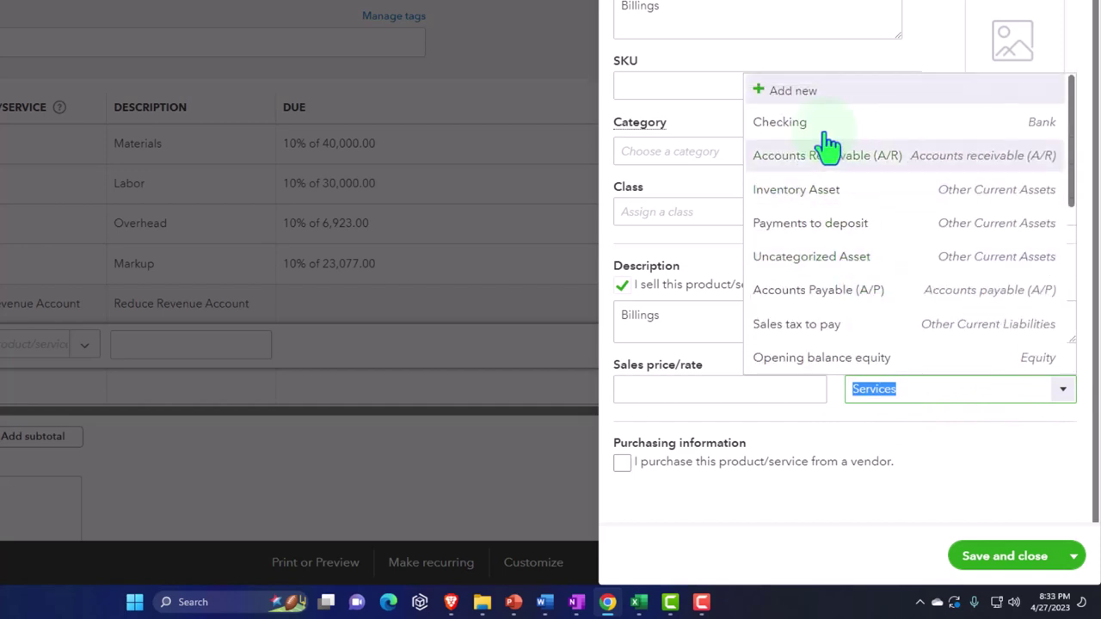
click(795, 94)
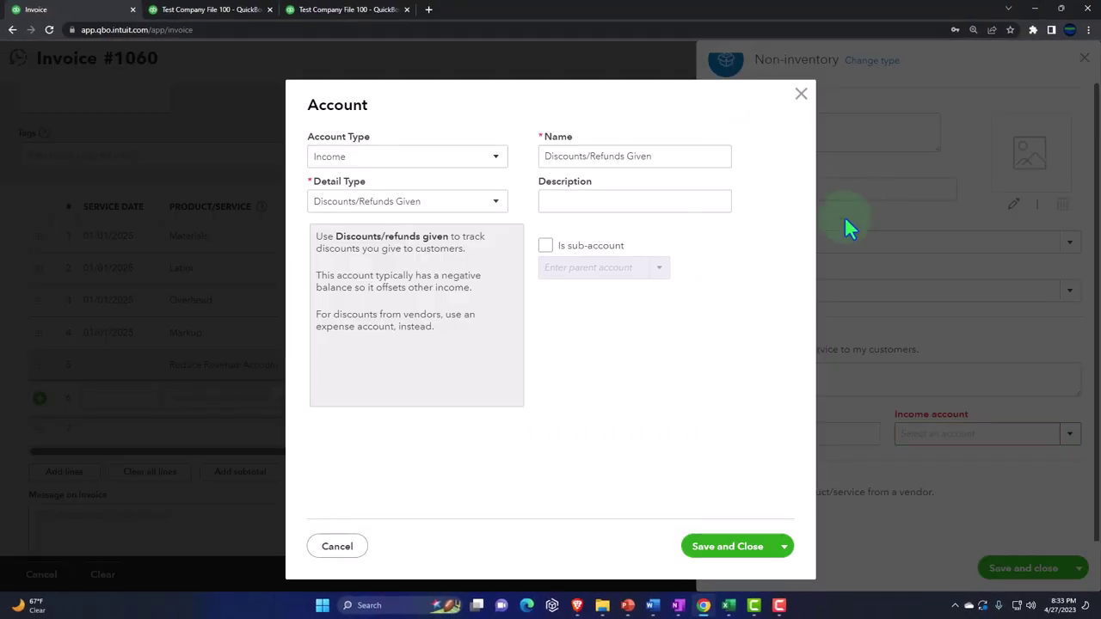
click(502, 168)
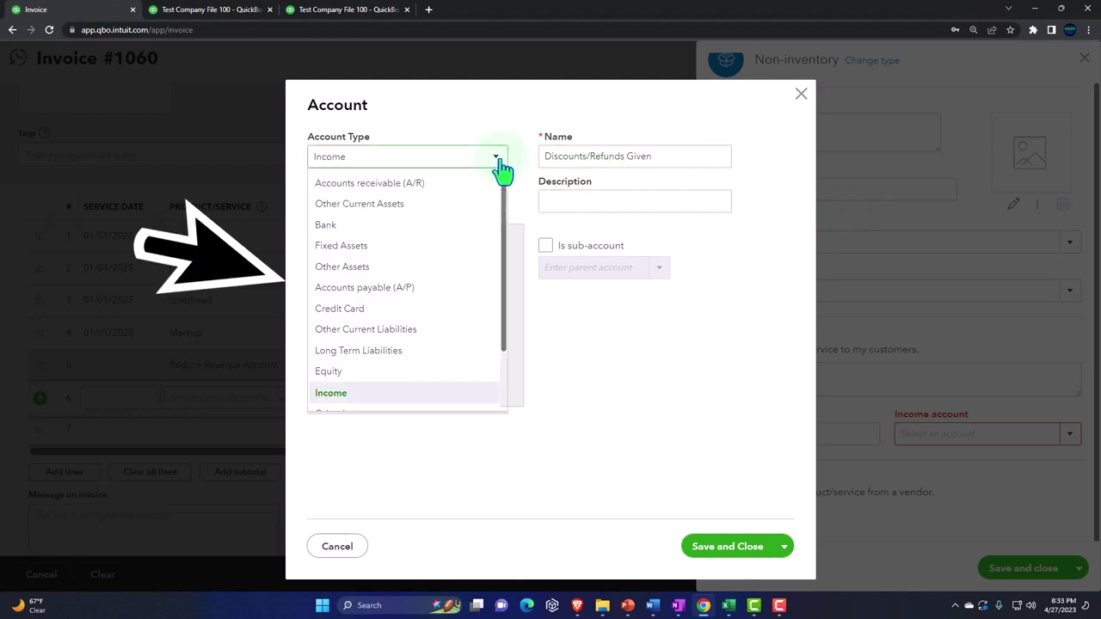
scroll(461, 238, down, 3)
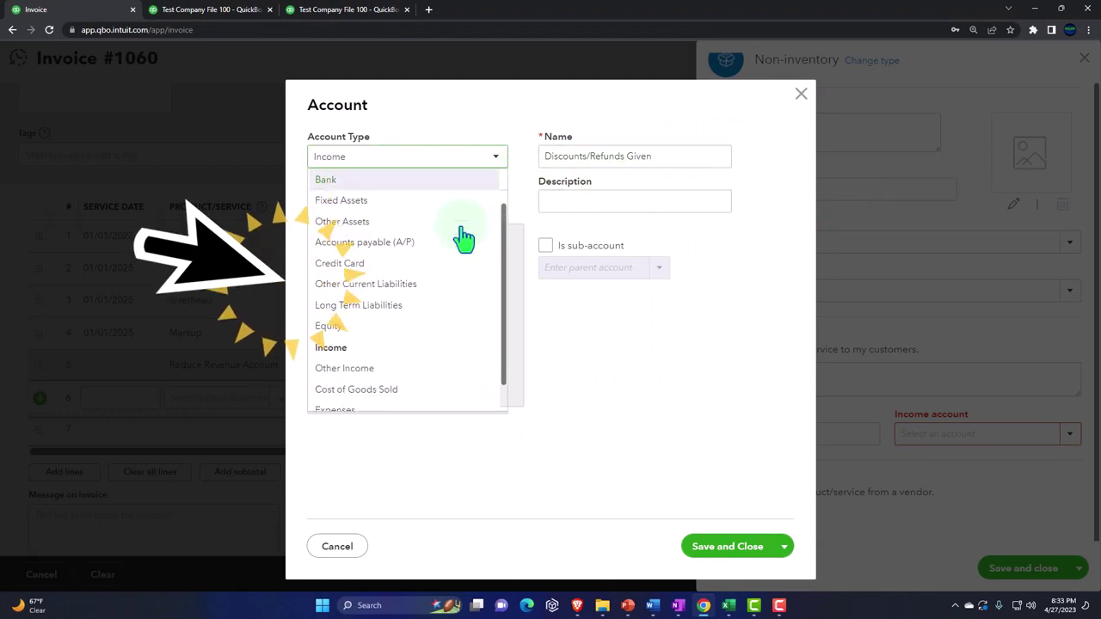
click(428, 277)
click(496, 207)
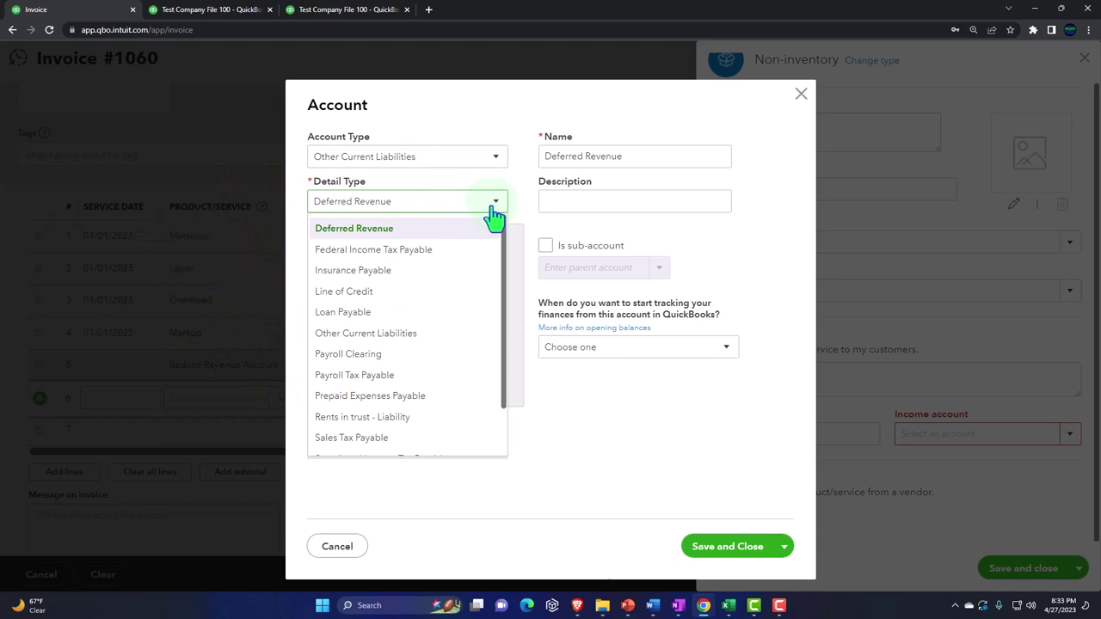
click(462, 334)
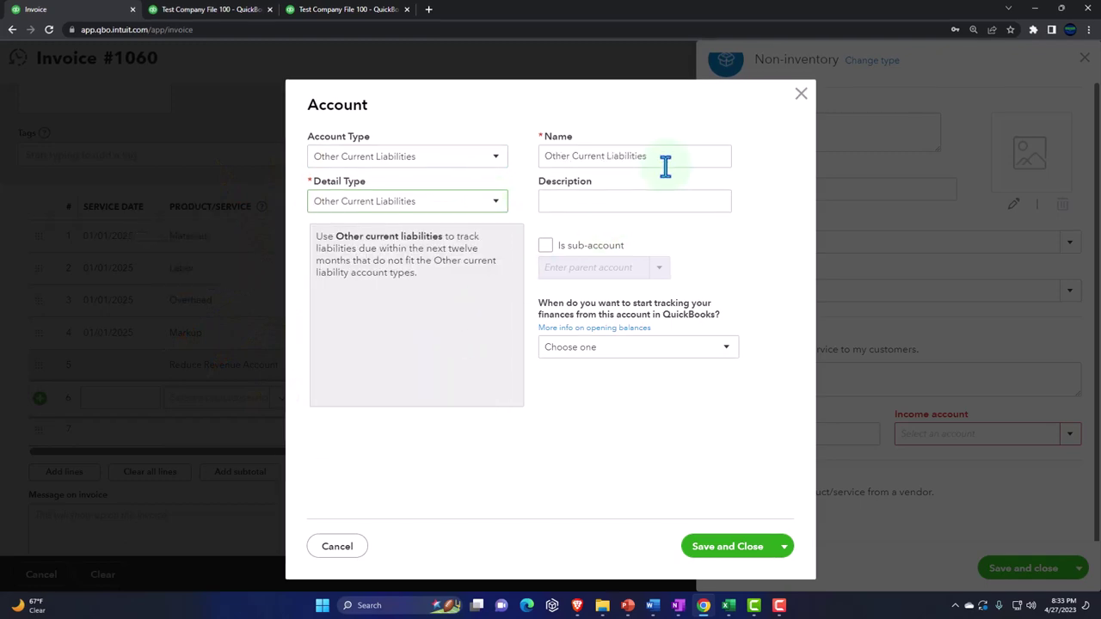
Name the new account Billings, save it, then save the item and return to the invoice.
triple_click(636, 157)
text(Bill)
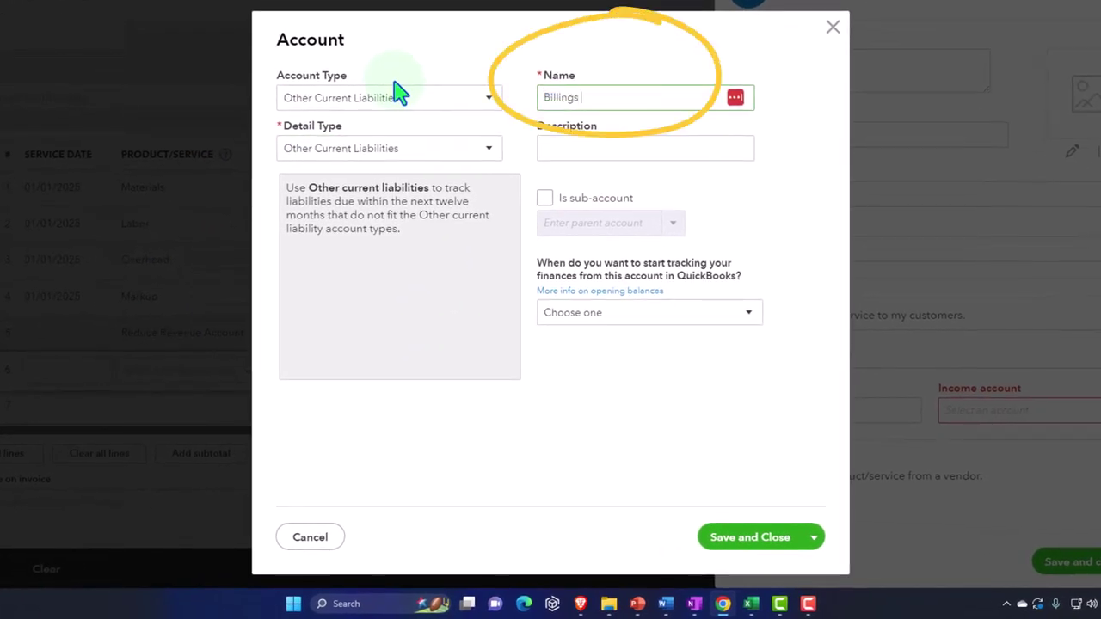
text(ings)
click(736, 543)
click(1061, 569)
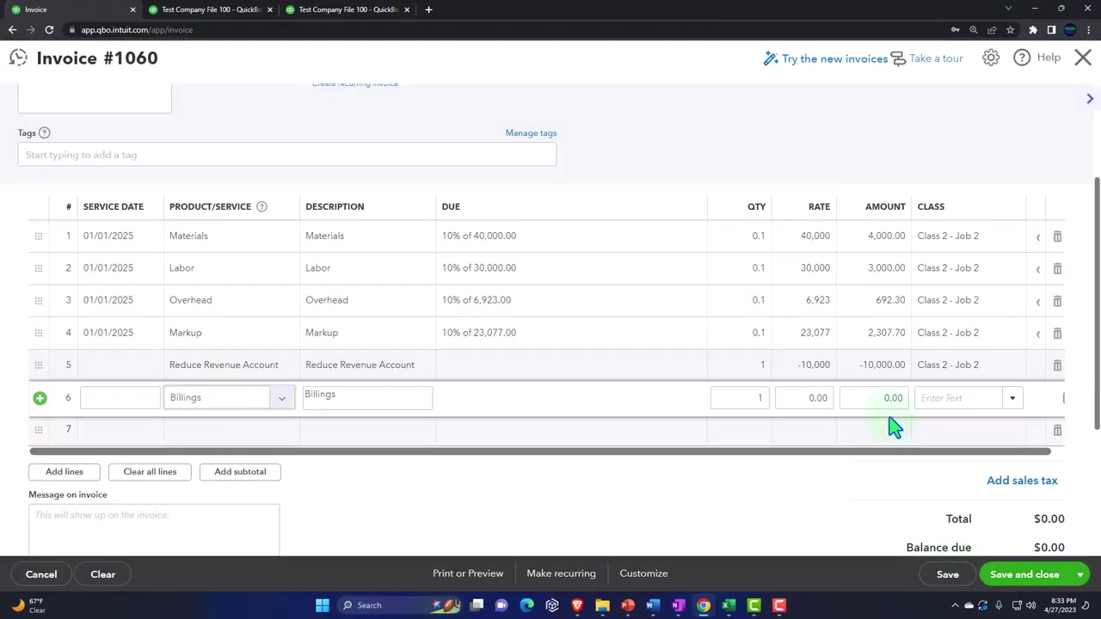
Set the Billings line's amount to 10,000 and assign it Class 2 - Job 2.
click(900, 400)
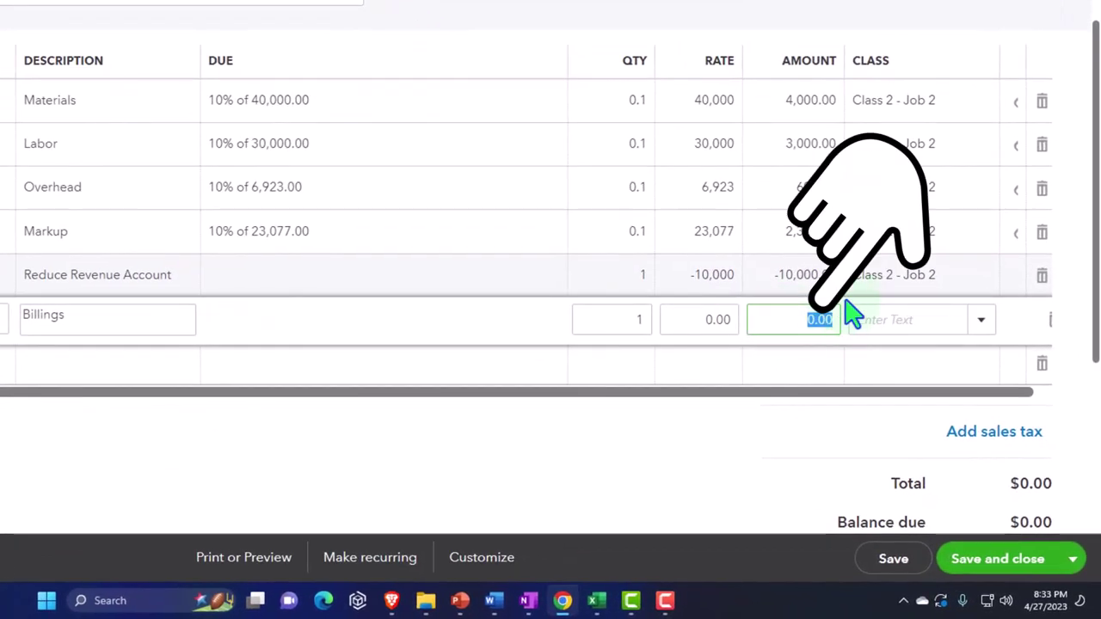
text(10000)
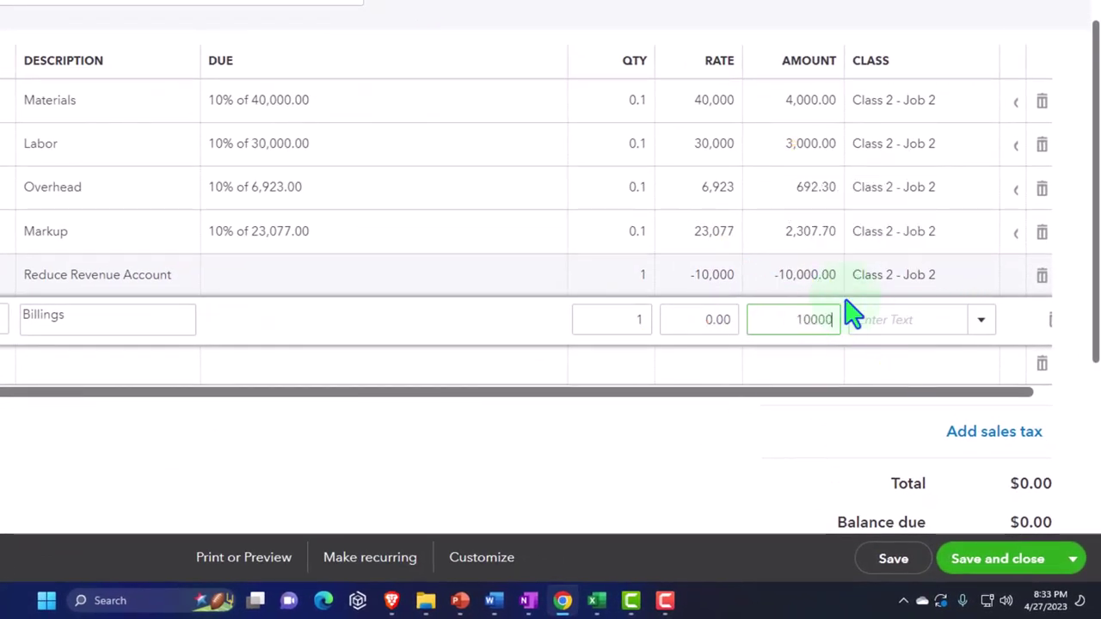
key(Tab)
text(cl)
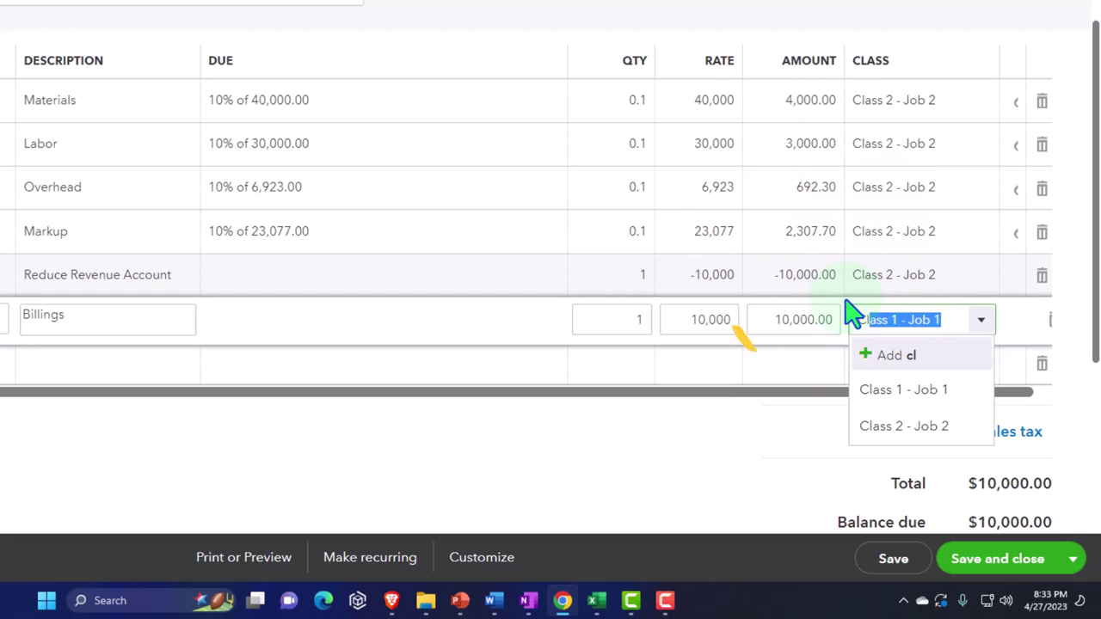
key(Down)
key(Down)
key(Tab)
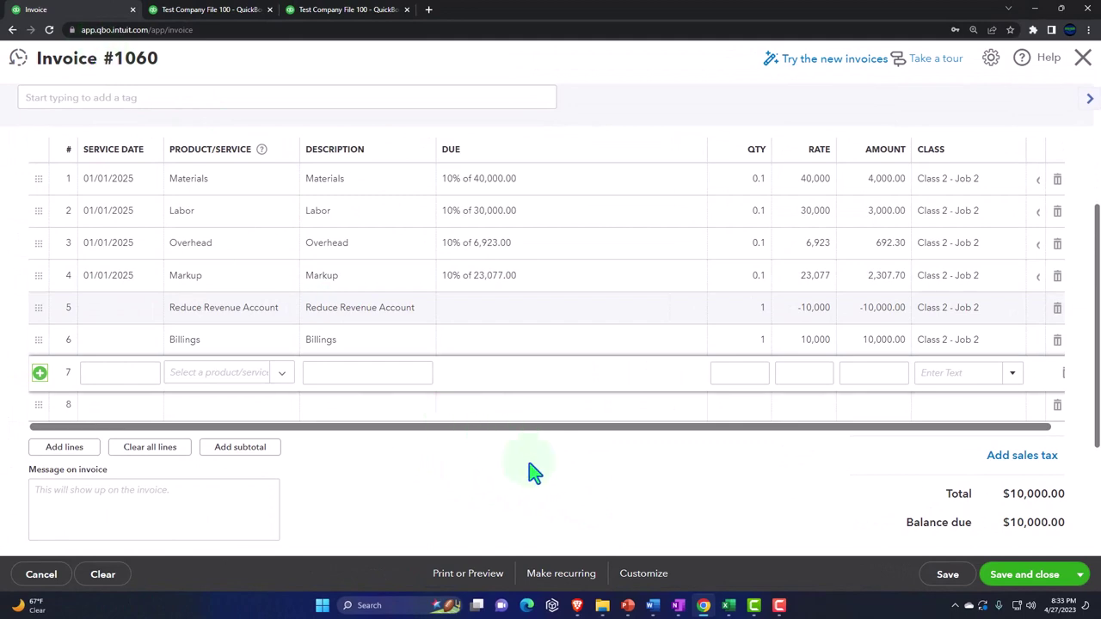
Review the invoice's header, Reduce Revenue Account and Billings lines, and total, and save and close the invoice.
scroll(533, 471, up, 3)
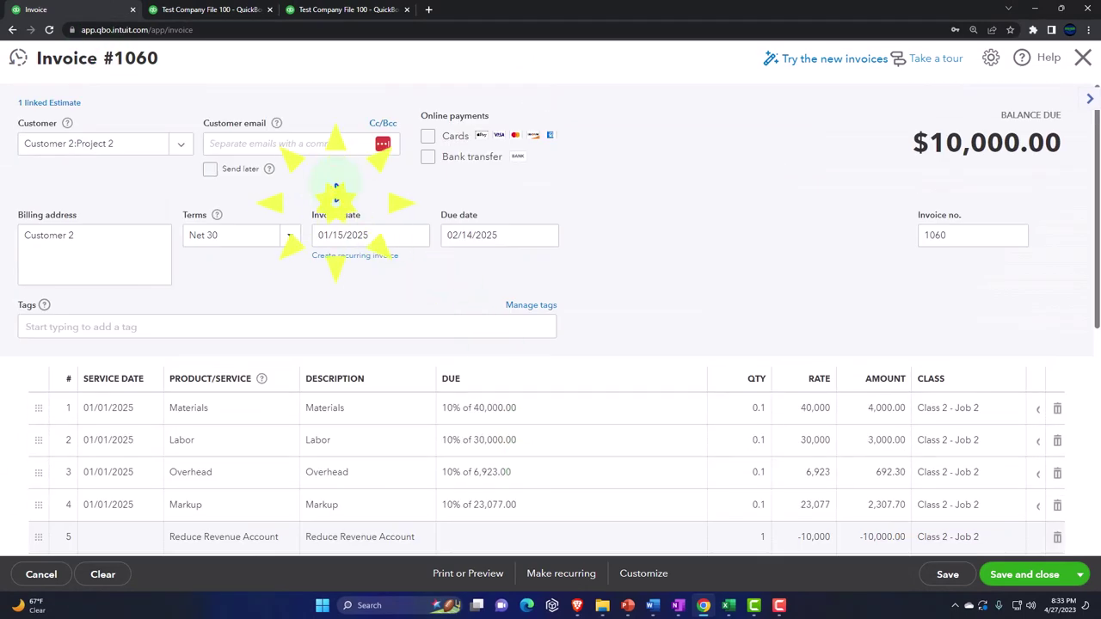
scroll(721, 248, down, 3)
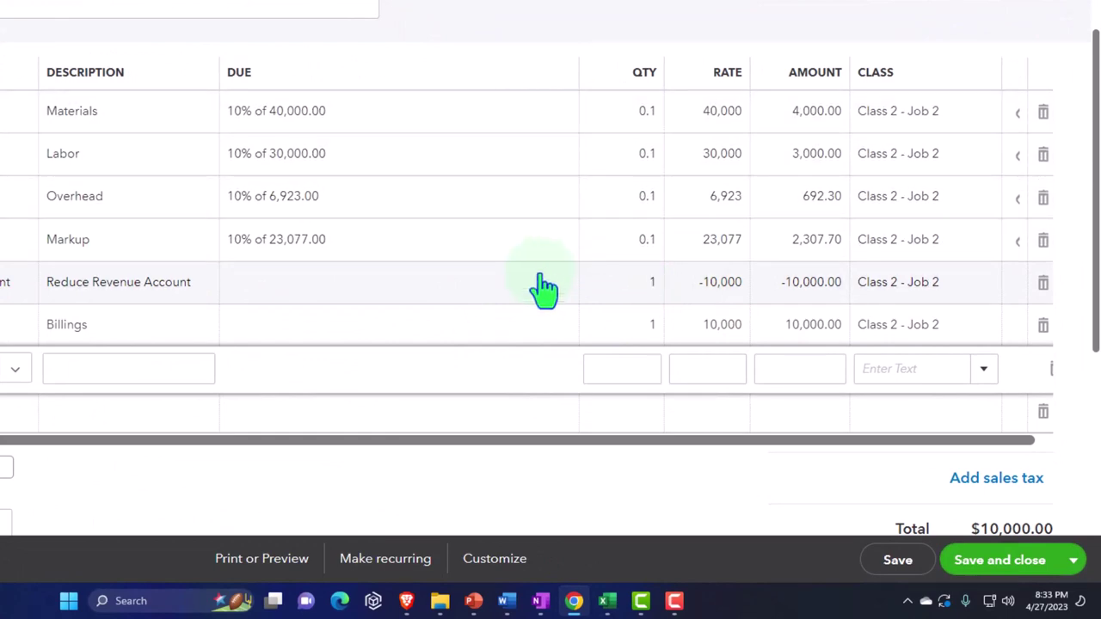
click(706, 305)
click(721, 207)
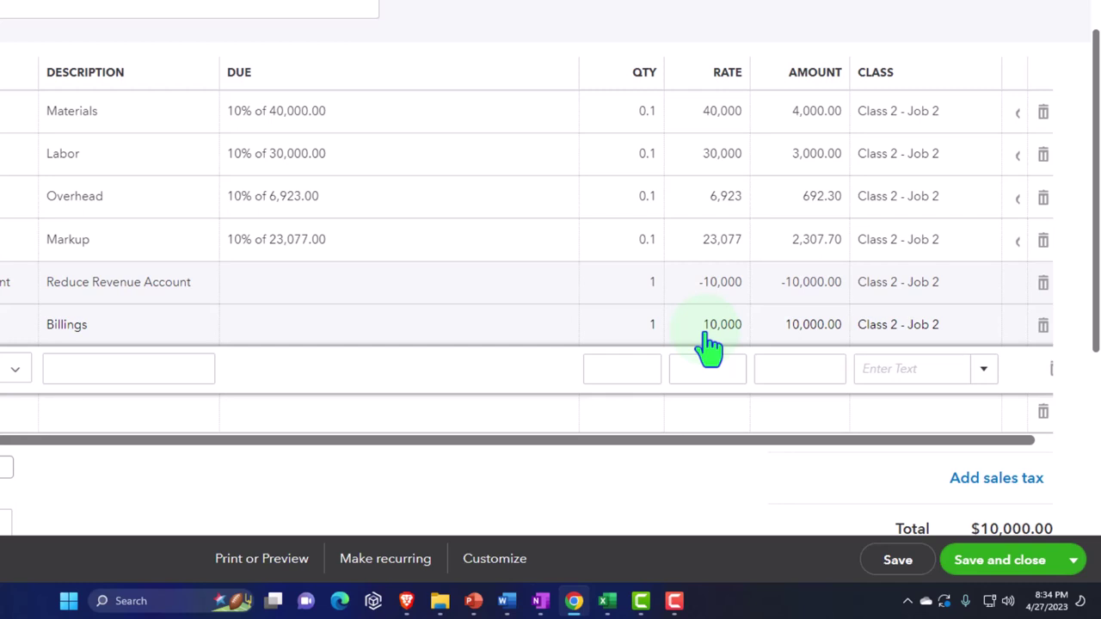
scroll(710, 346, down, 1)
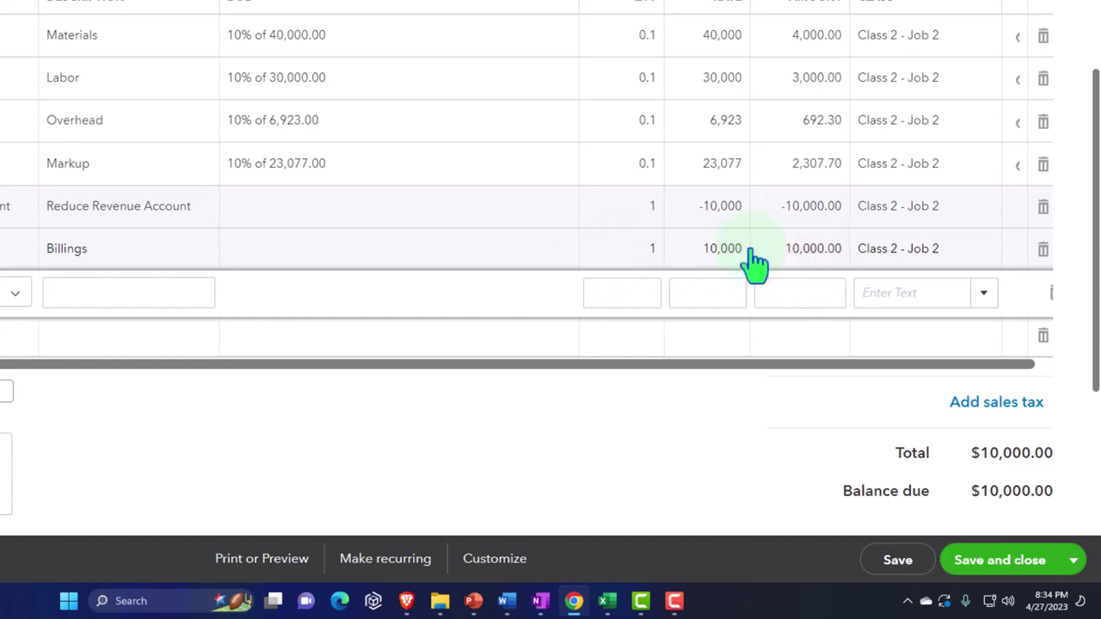
scroll(754, 262, down, 1)
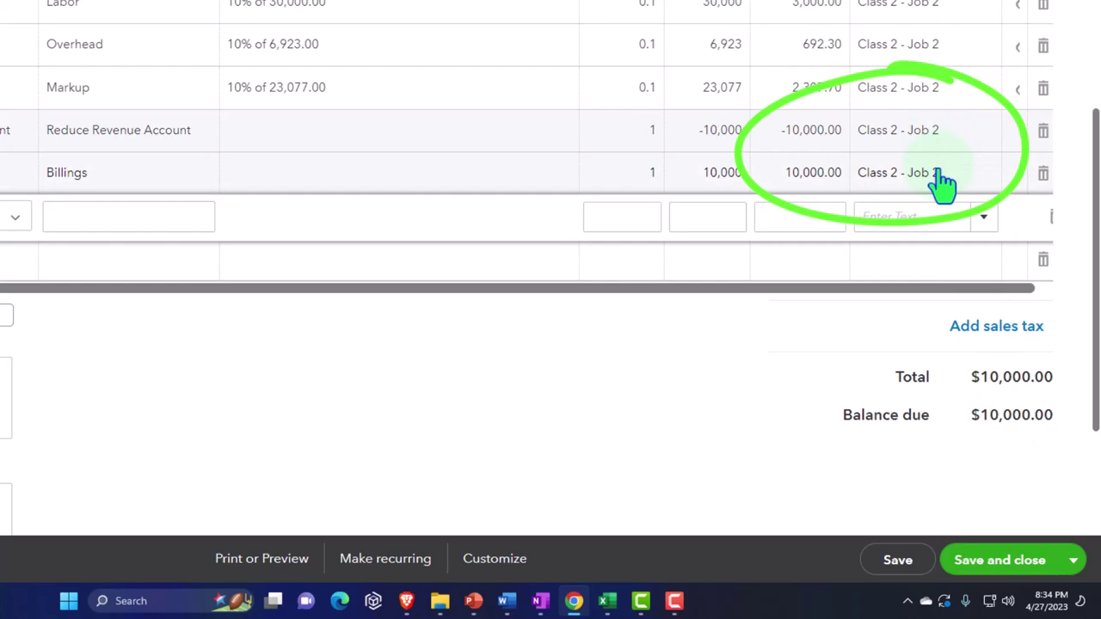
click(1006, 566)
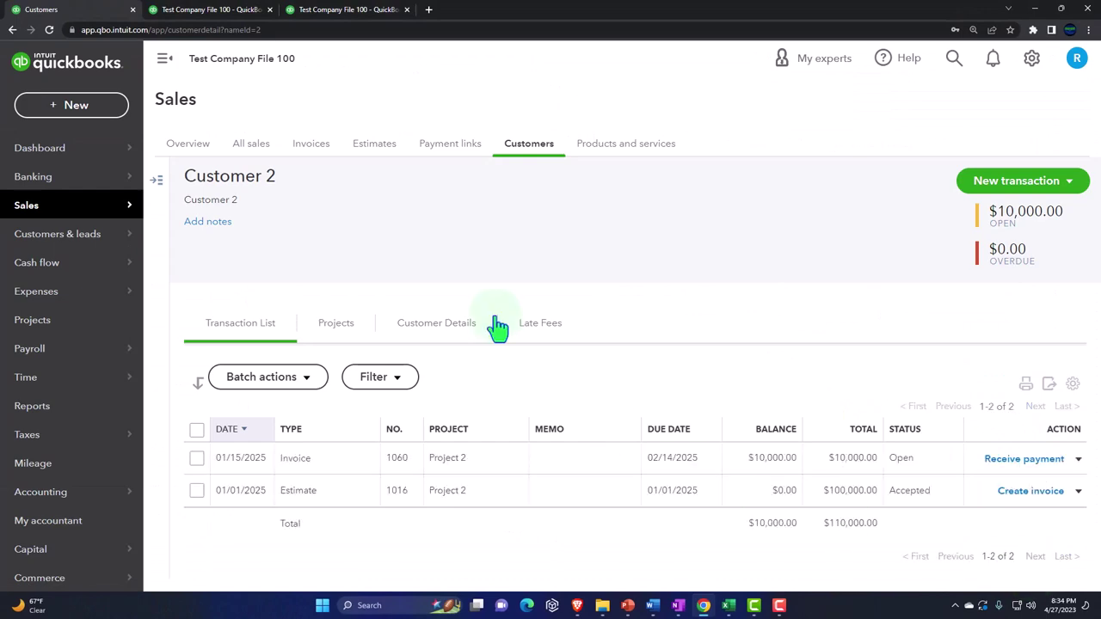
On the Balance Sheet, inspect the transactions behind Accounts Receivable (A/R) and return to the report summary.
click(212, 12)
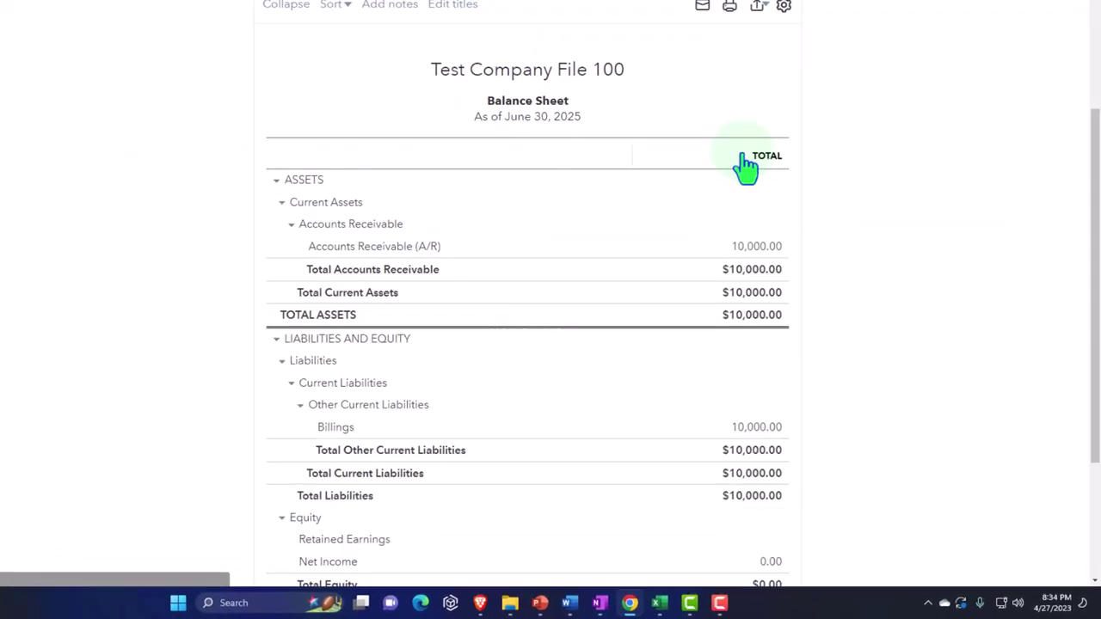
click(725, 249)
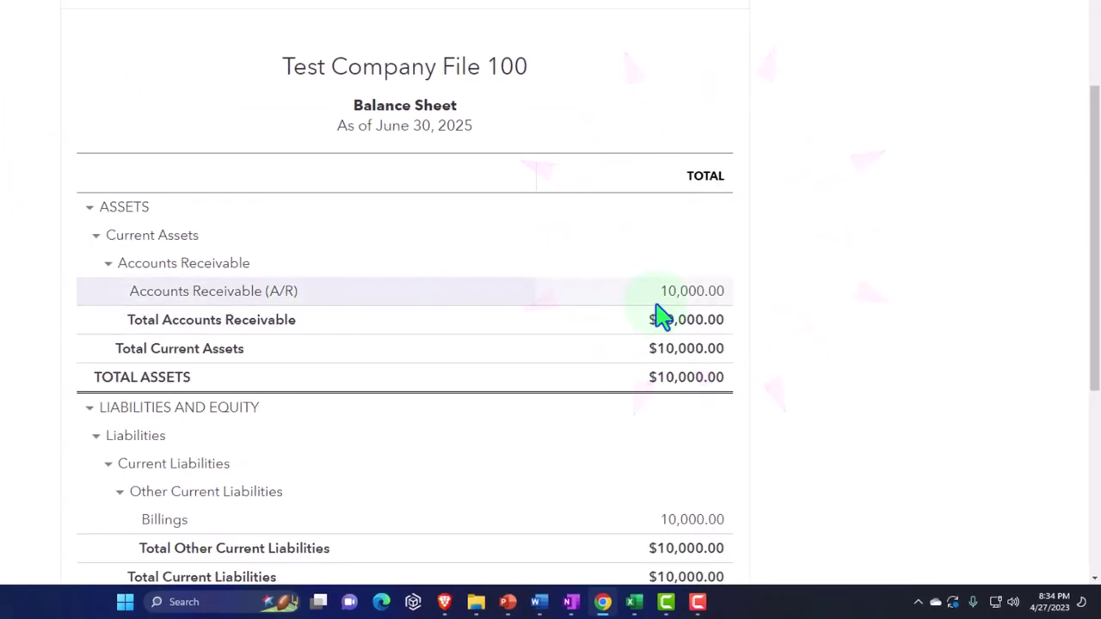
scroll(663, 318, down, 3)
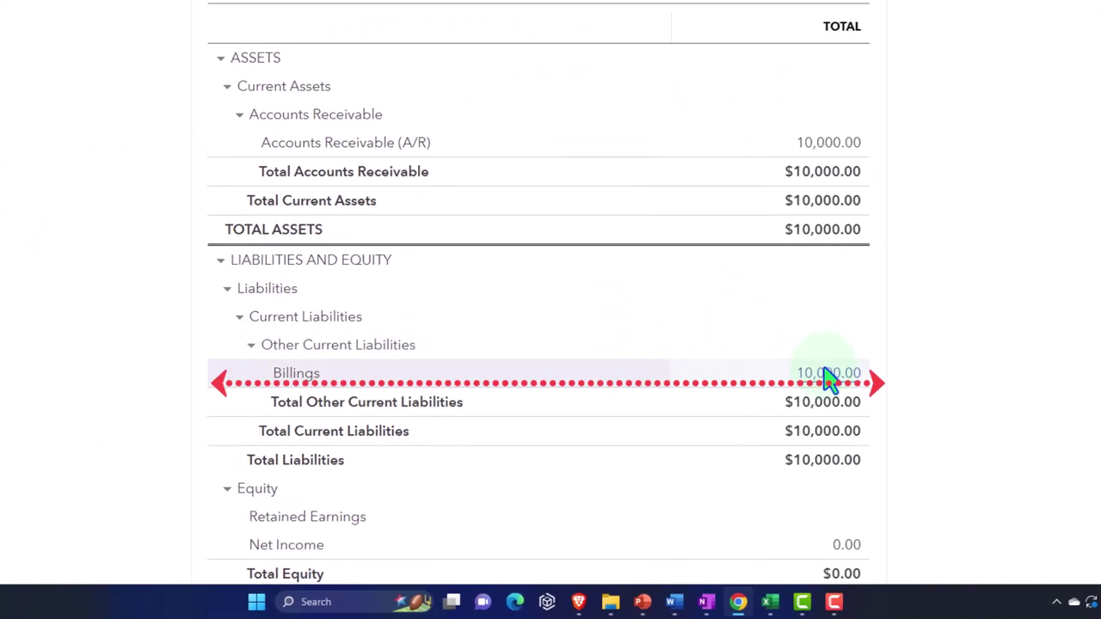
click(810, 146)
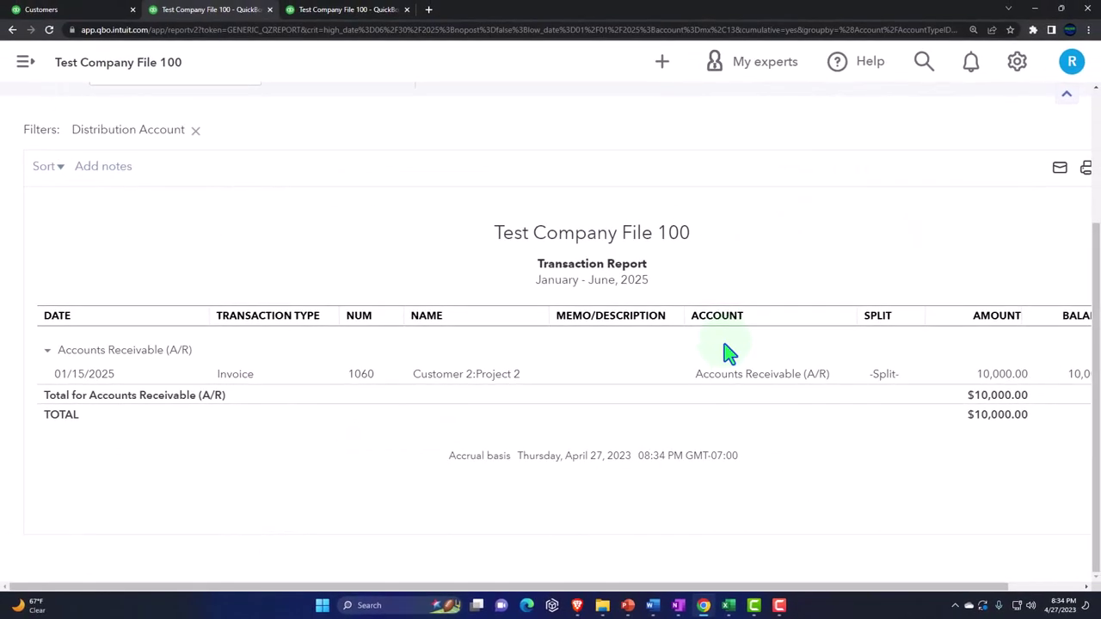
key(ctrl+minus)
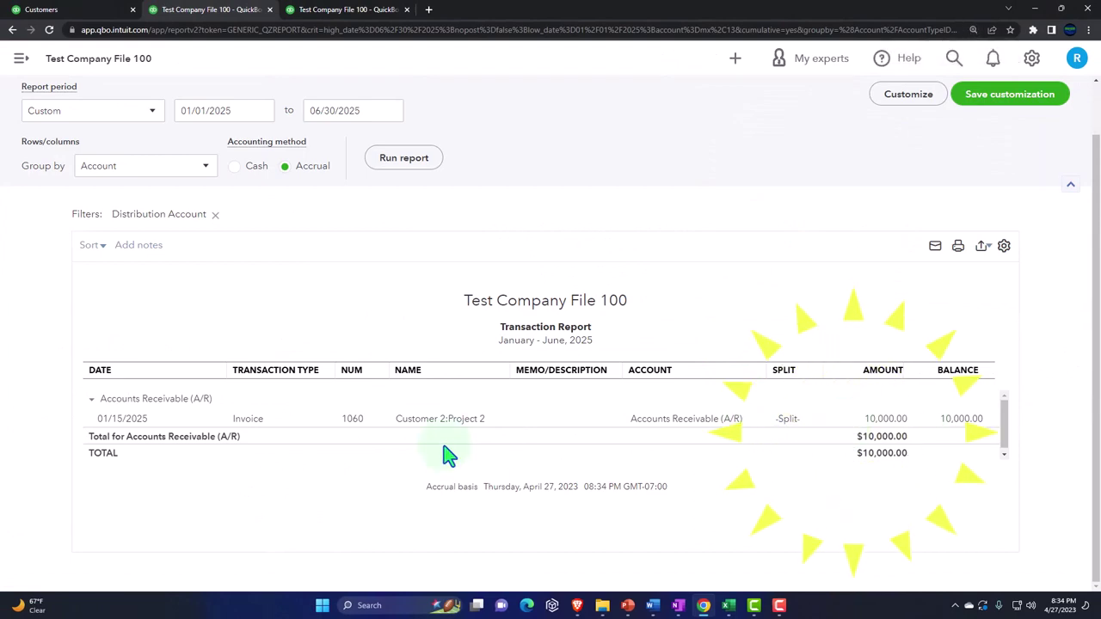
scroll(444, 455, up, 2)
click(77, 93)
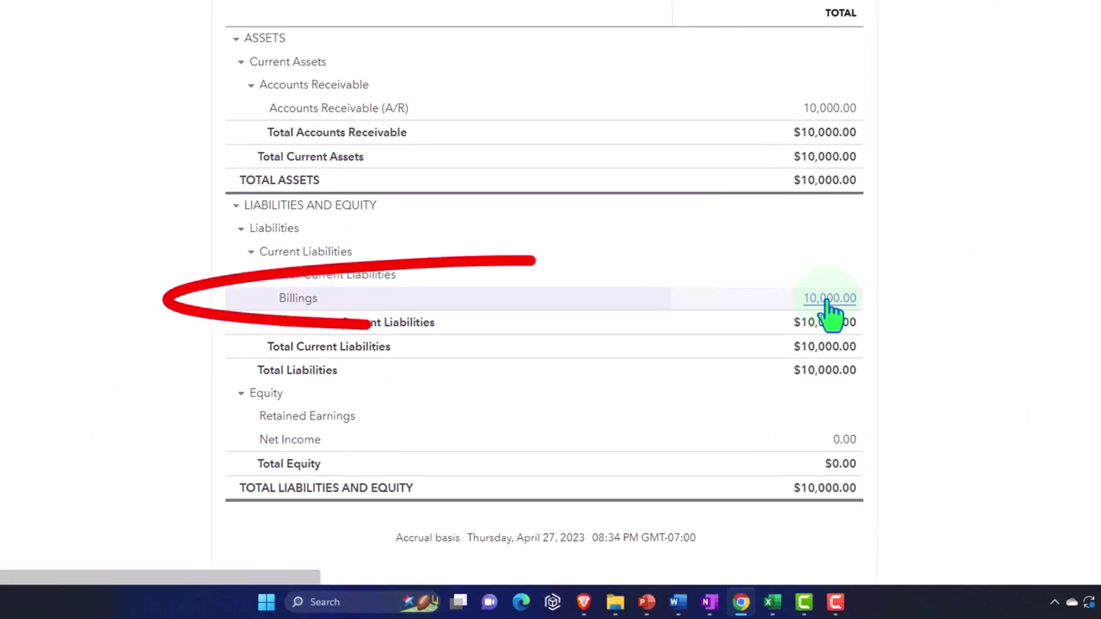
Inspect the transactions behind the Billings liability on the Balance Sheet and return to the report summary.
click(829, 301)
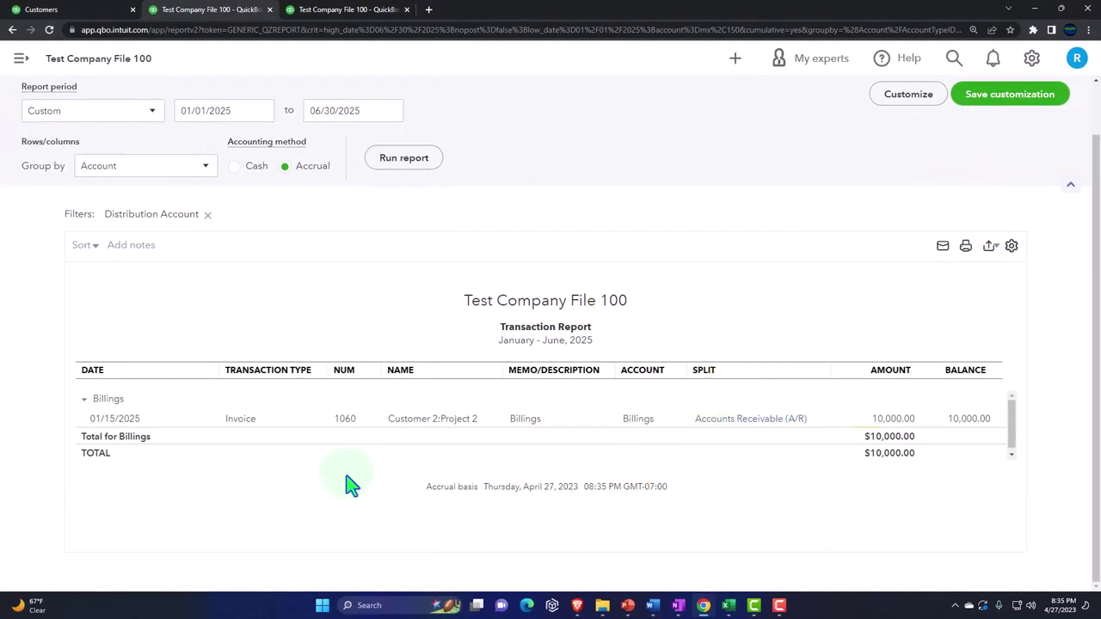
scroll(348, 486, up, 1)
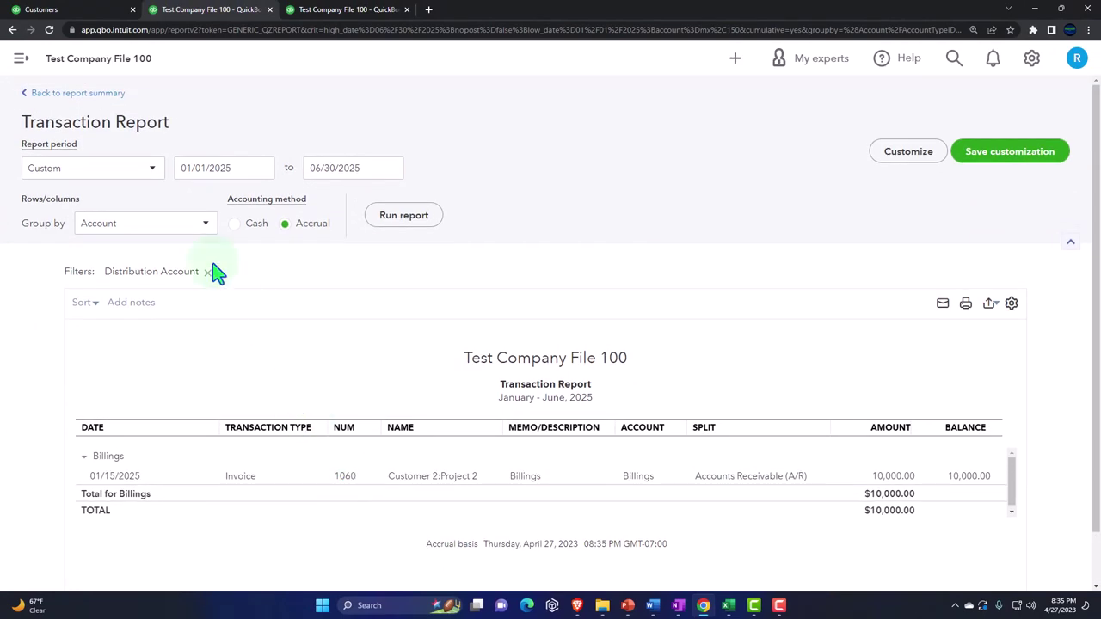
click(97, 95)
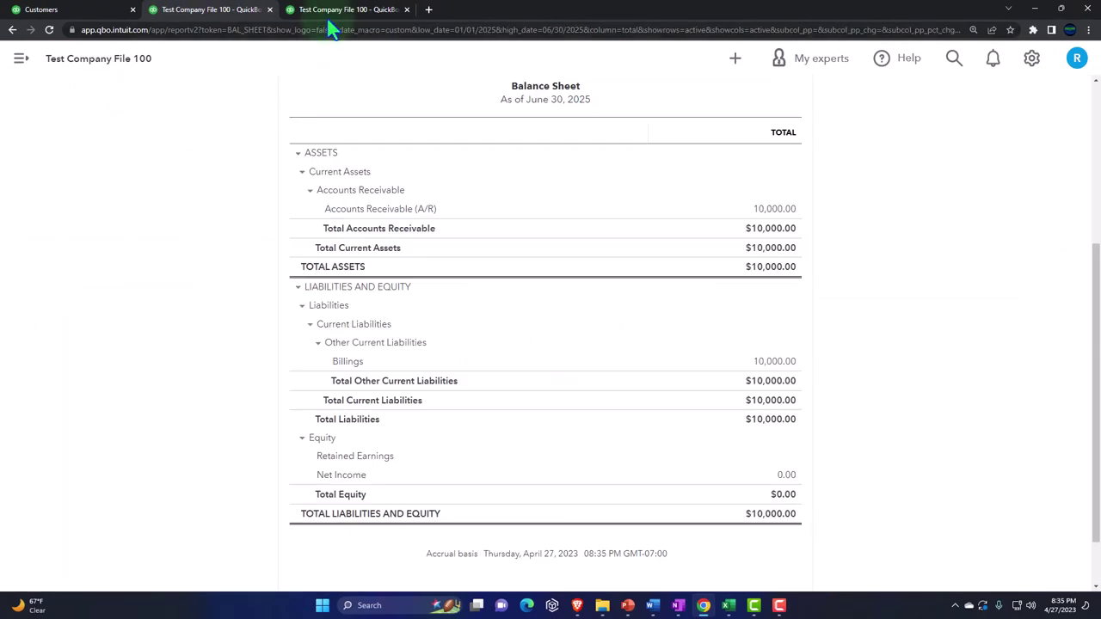
Check the income and net income lines on the Profit and Loss report for January to June 2025.
click(331, 12)
click(782, 223)
scroll(770, 271, down, 1)
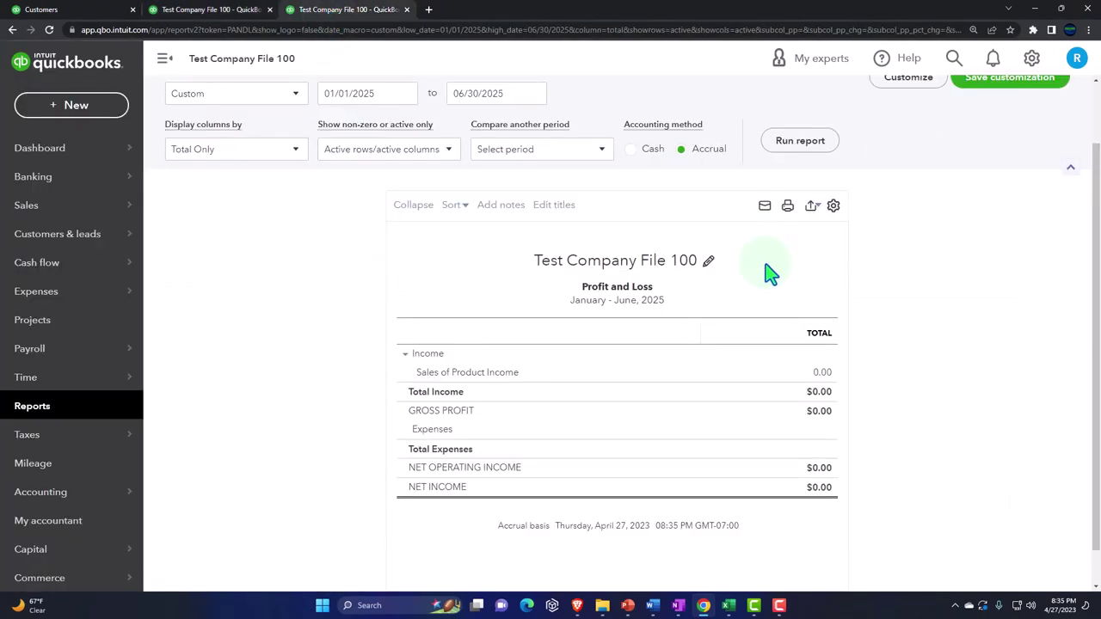
click(439, 357)
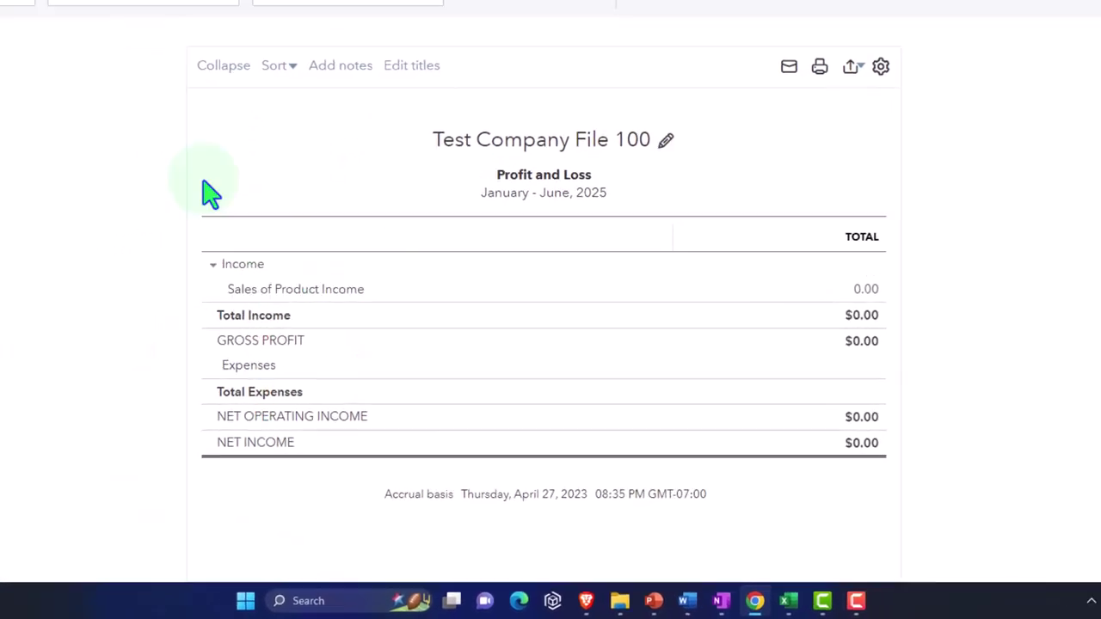
Open Customer 2's transaction list from the Customers list in Sales and collapse the navigation menu.
click(75, 10)
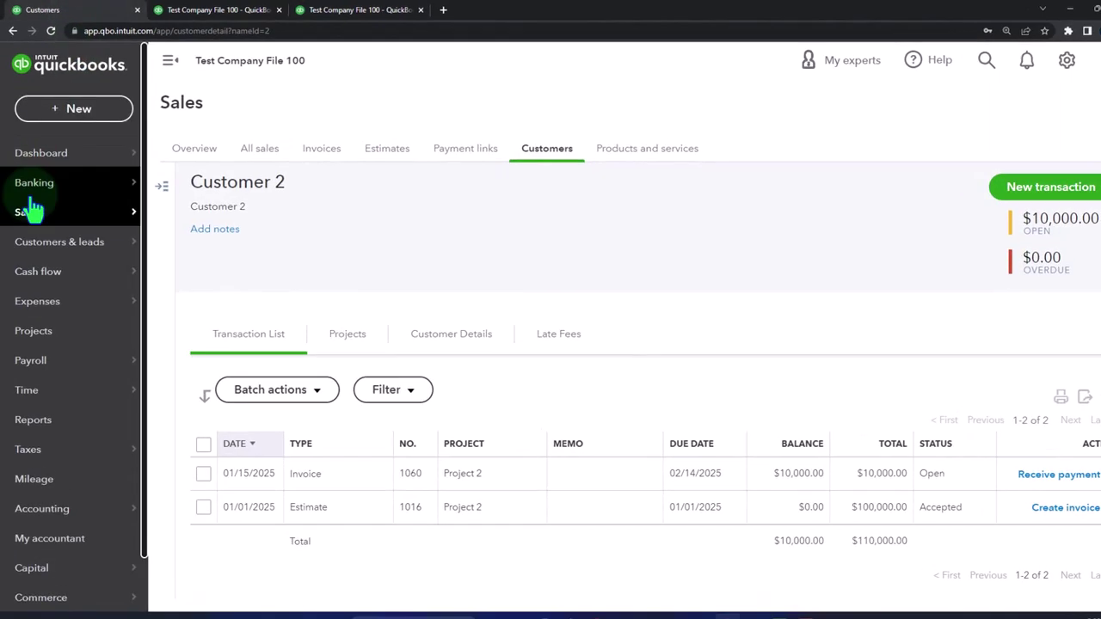
mouse_move(28, 210)
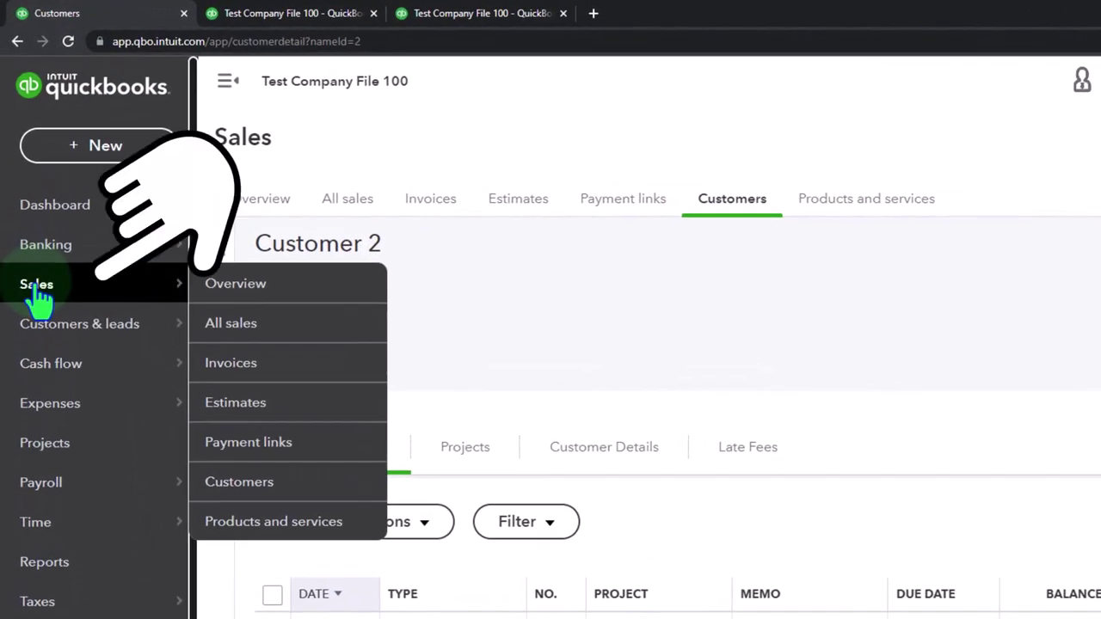
click(39, 292)
click(733, 207)
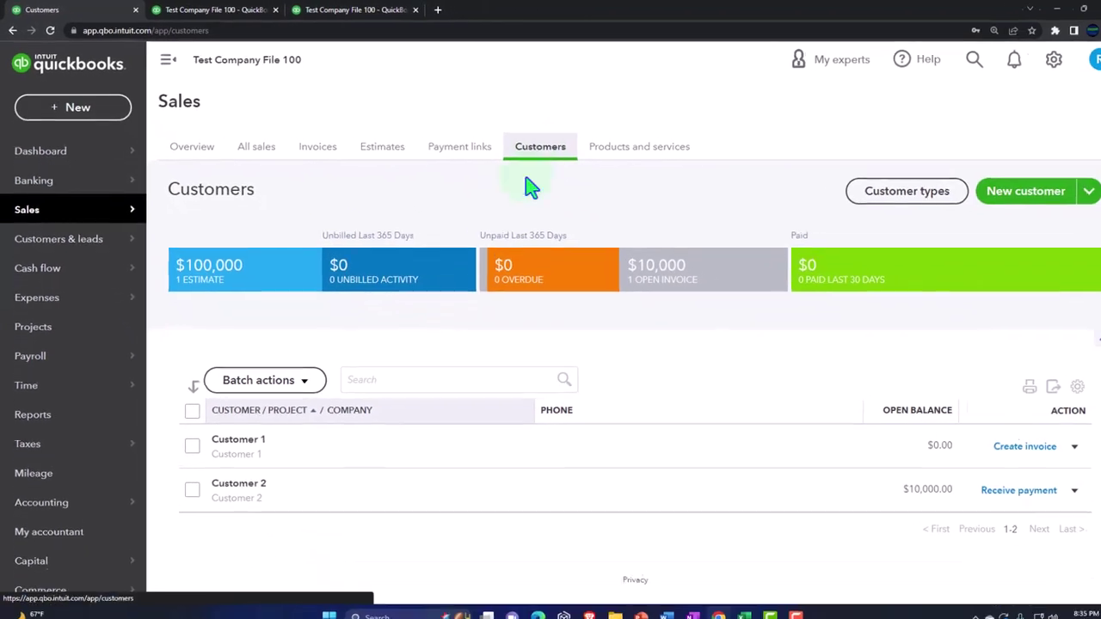
click(227, 480)
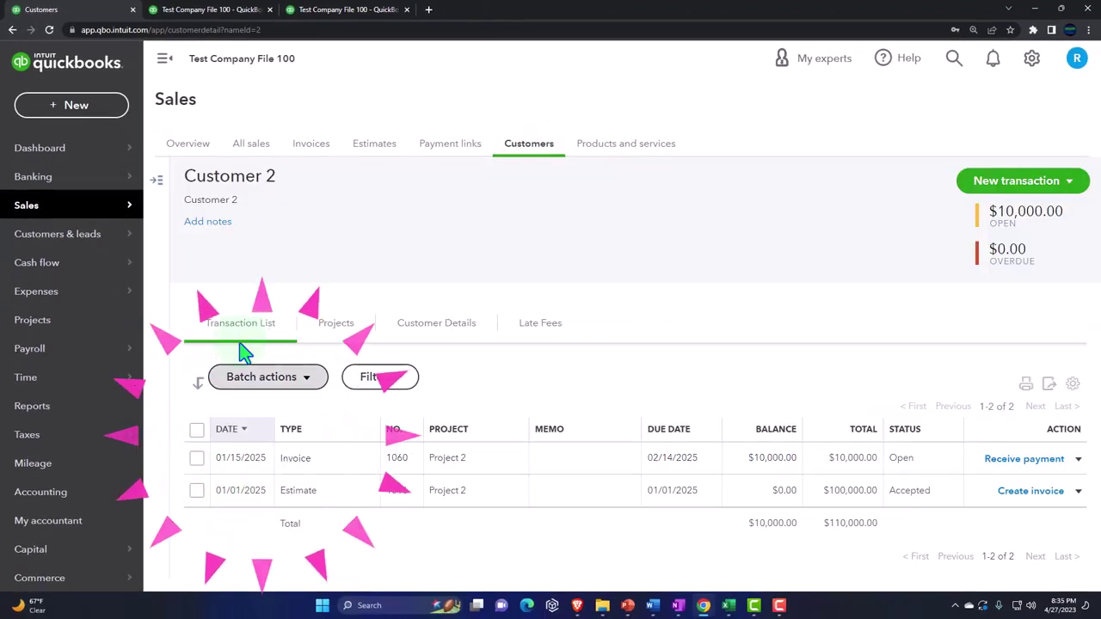
click(165, 62)
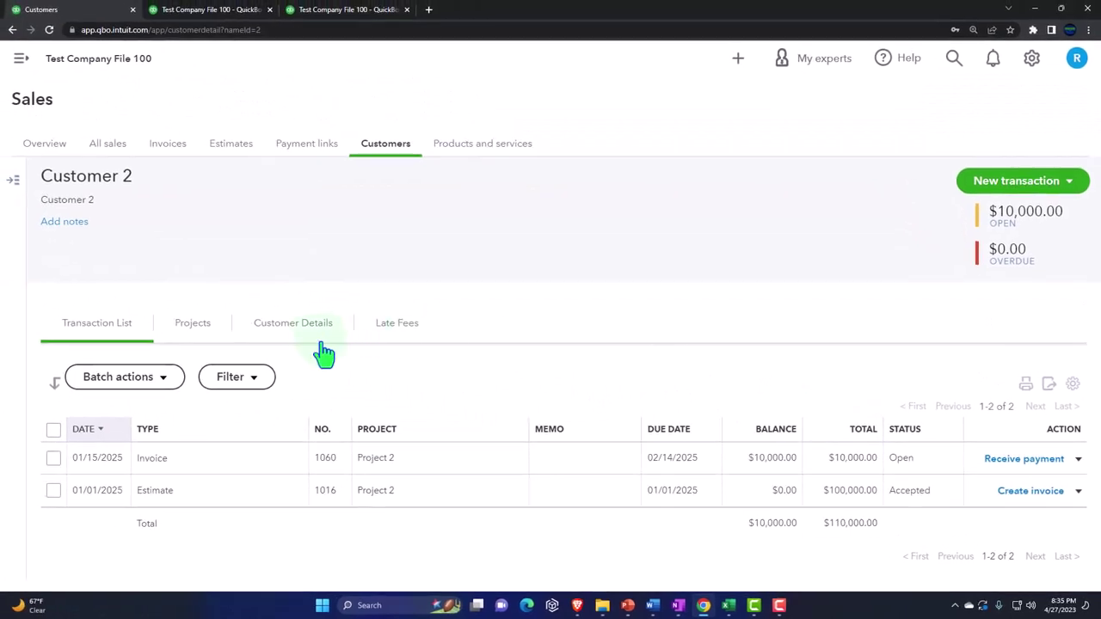
Record a received payment in Project 2 that applies $10,000.00 to its open 01/15/2025 invoice, deposited to Checking, and save it.
click(21, 58)
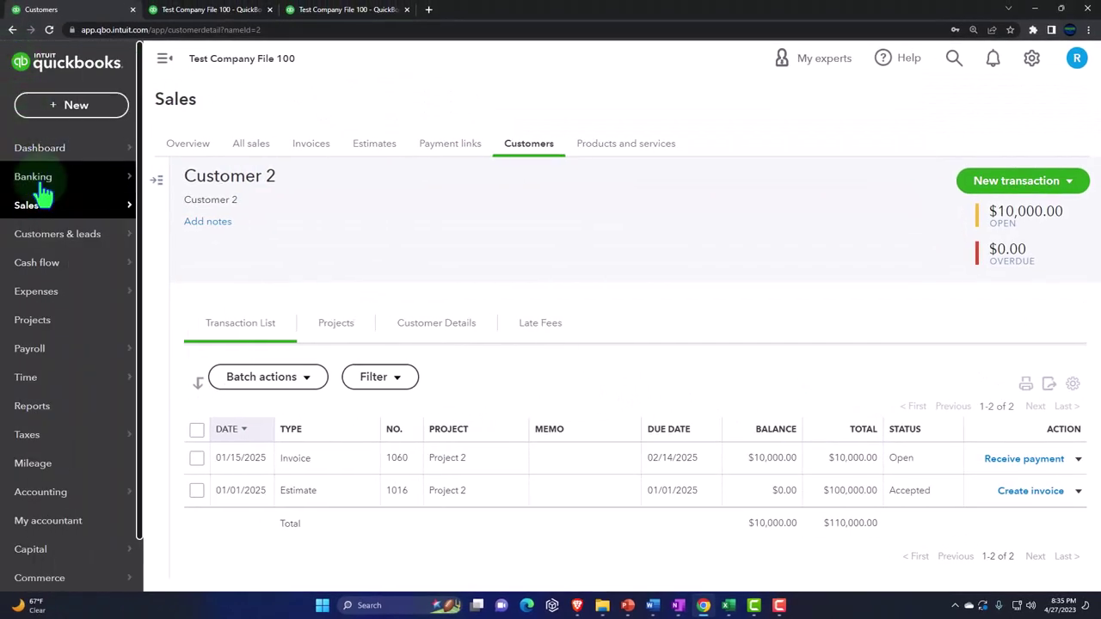
click(47, 322)
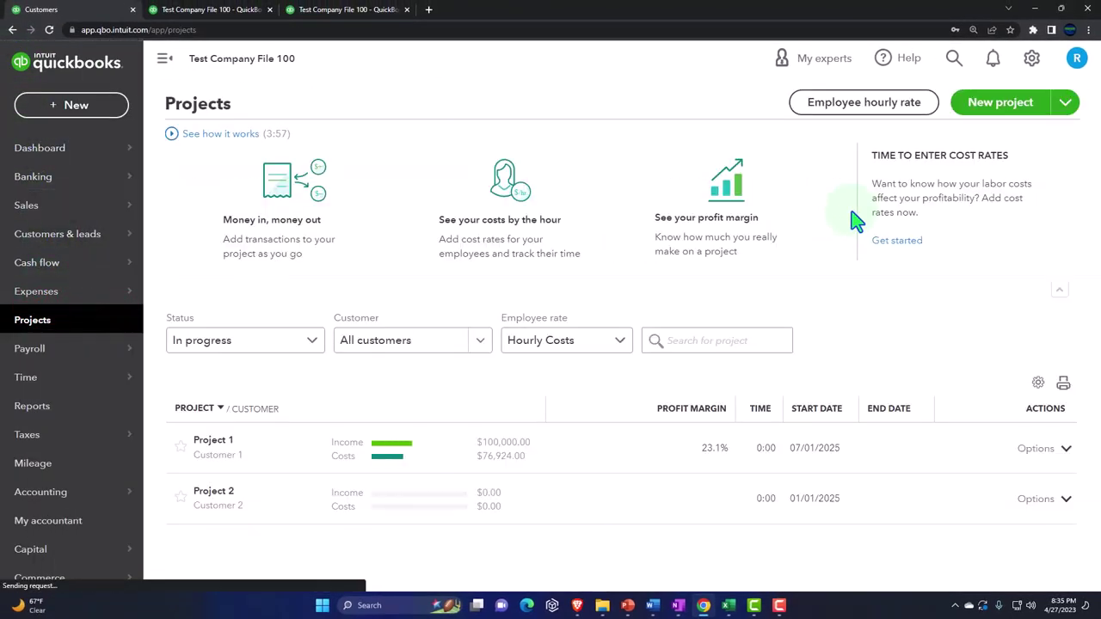
click(214, 496)
click(1043, 124)
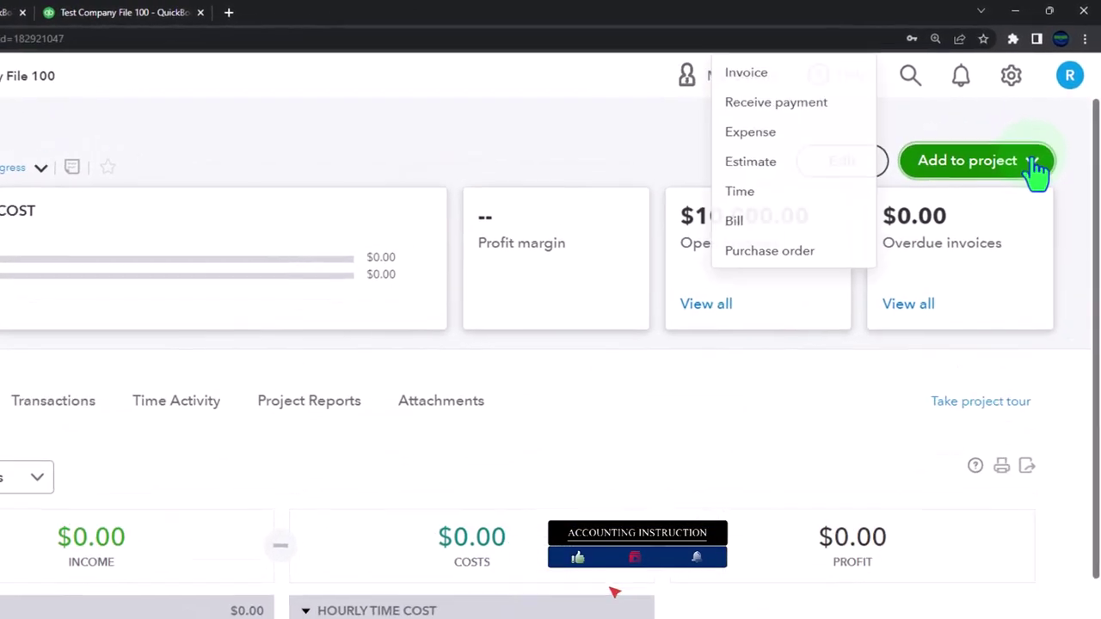
click(804, 105)
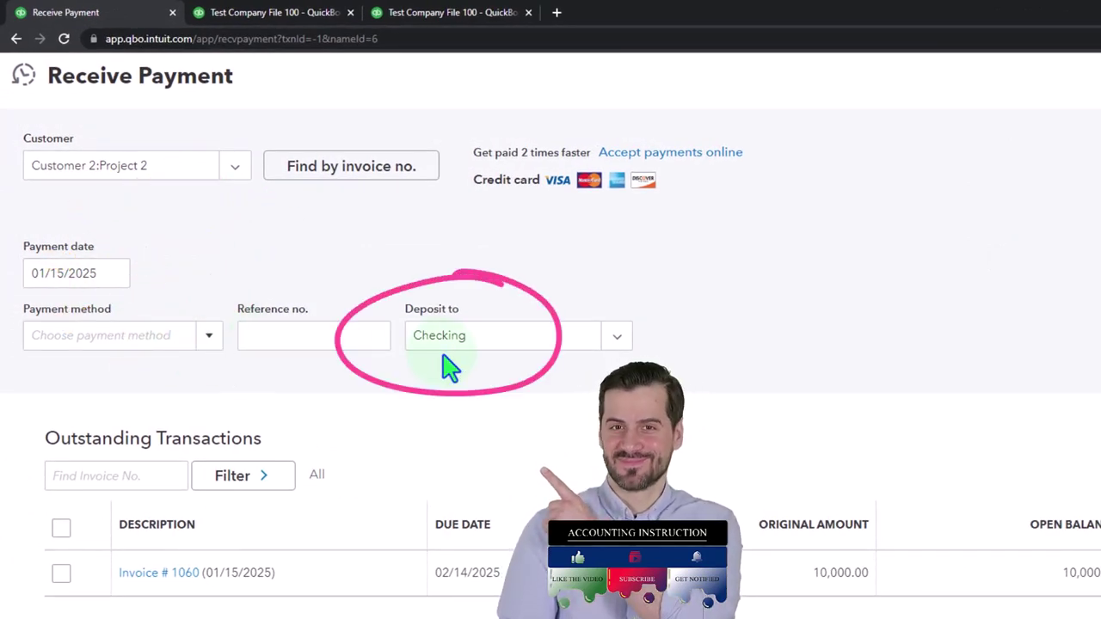
click(61, 573)
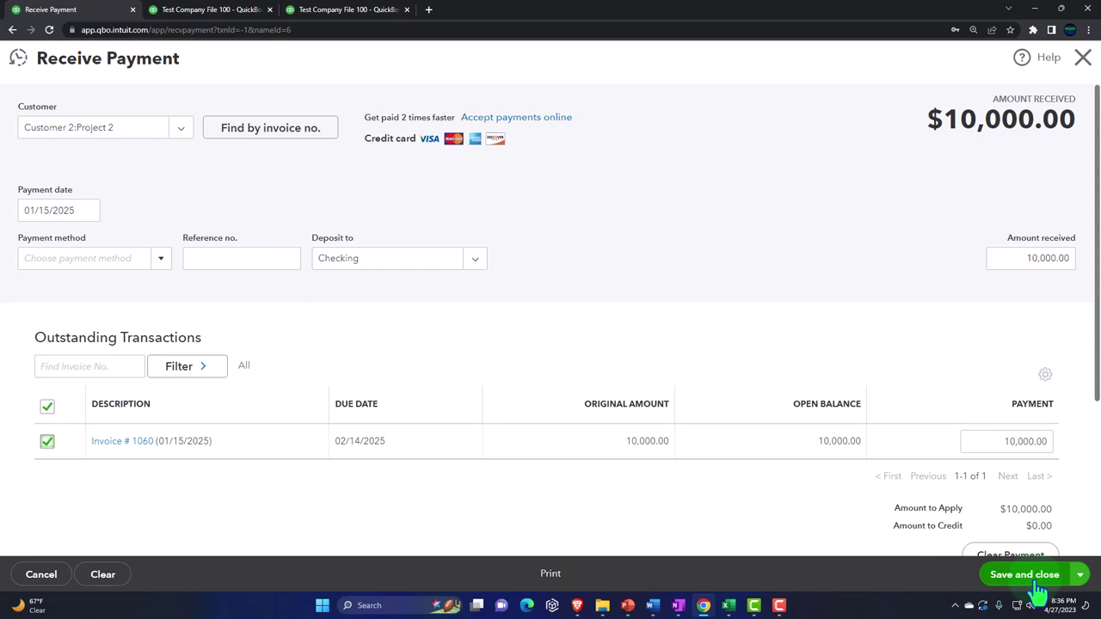
click(1023, 574)
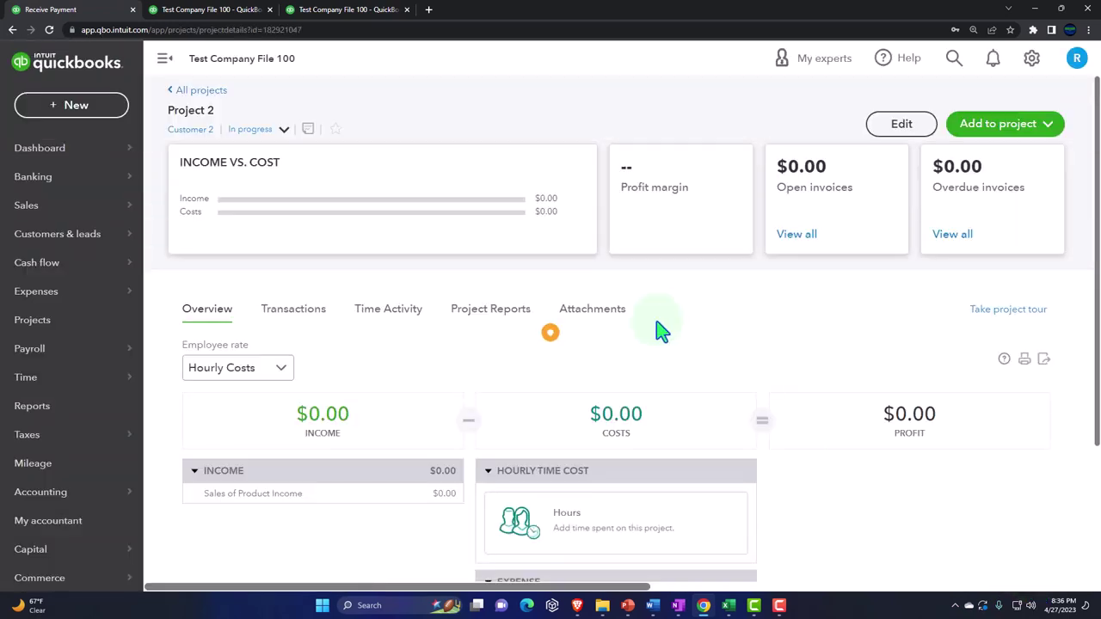
Rerun the Balance Sheet for 01/01/2025 to 06/30/2025 and check the Checking, Accounts Receivable and Billings lines.
click(226, 12)
scroll(568, 344, up, 5)
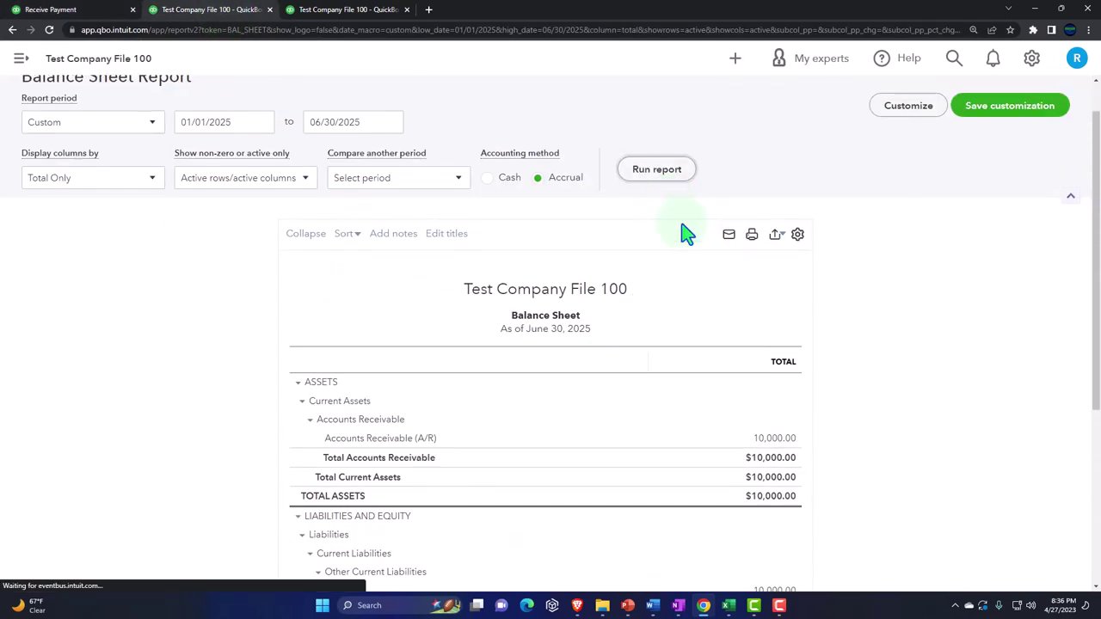
click(655, 168)
scroll(688, 344, down, 3)
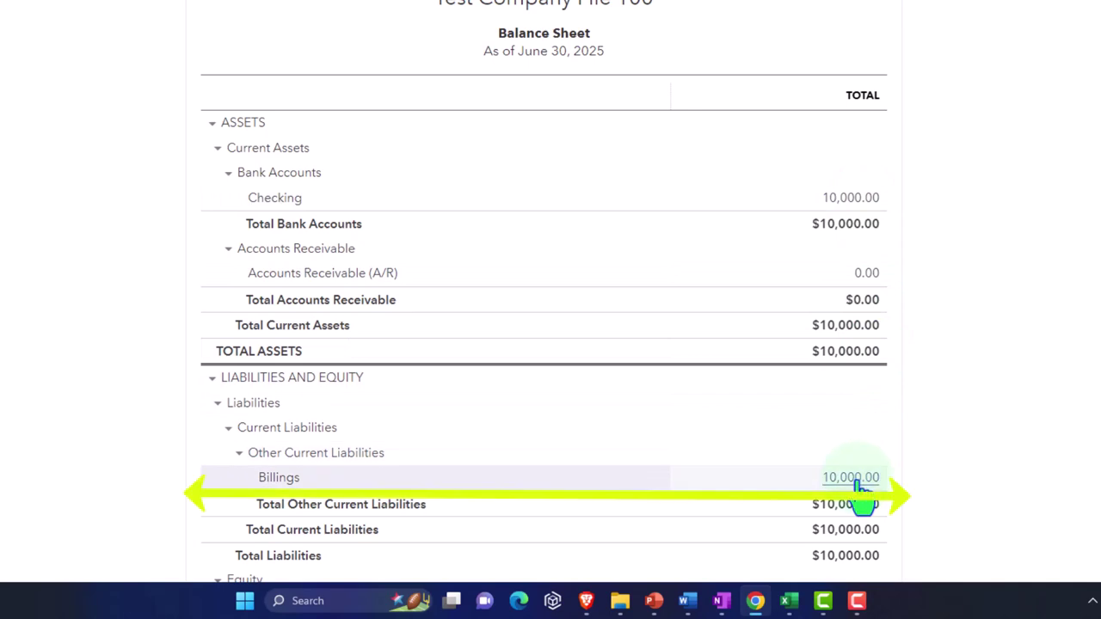
scroll(856, 486, up, 3)
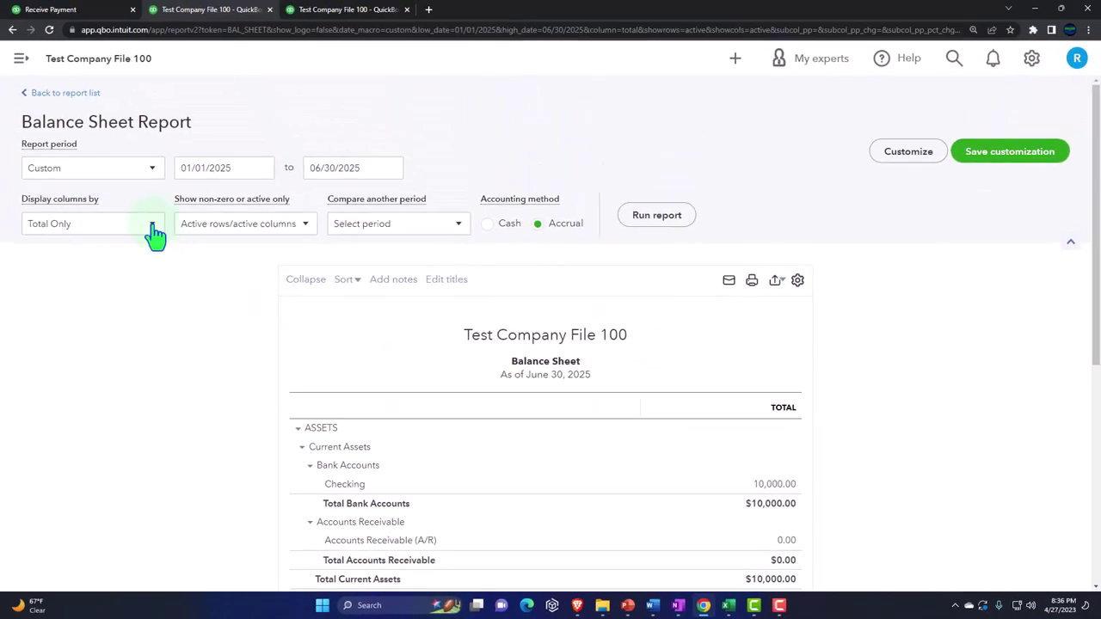
Display the Balance Sheet columns by Classes, rerun the report and examine how Billings is assigned by class.
click(152, 228)
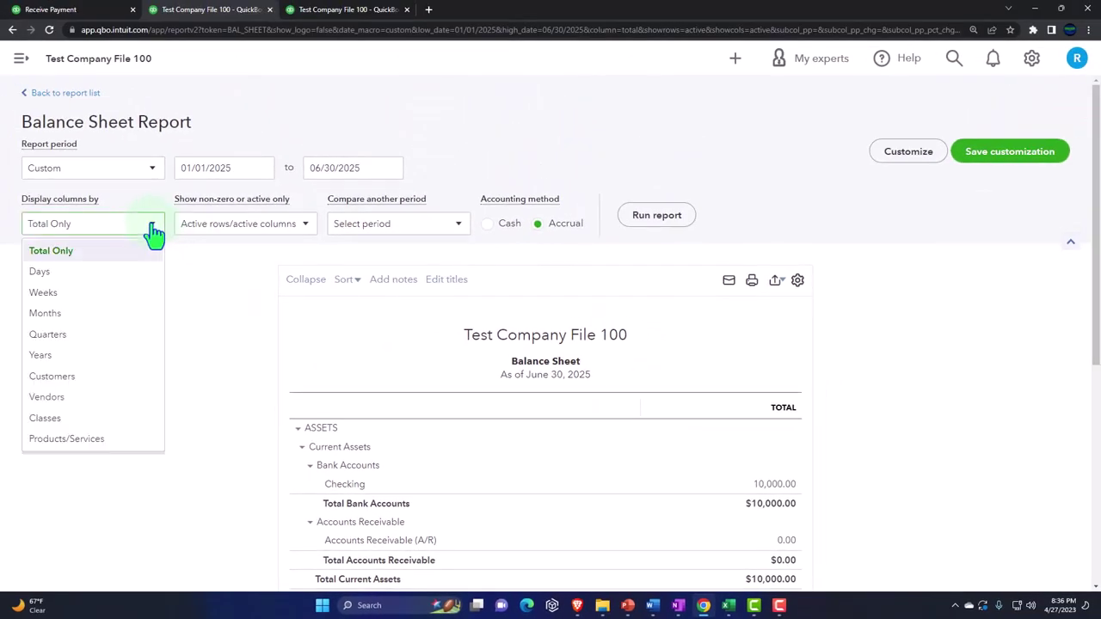
click(73, 418)
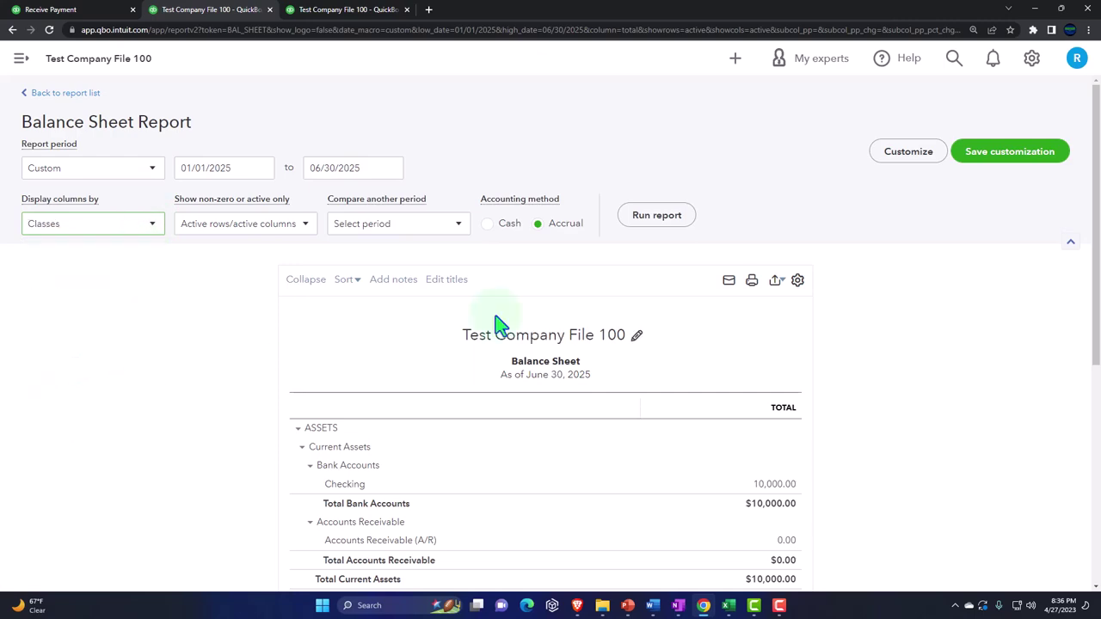
click(656, 215)
scroll(951, 277, down, 2)
scroll(946, 277, down, 1)
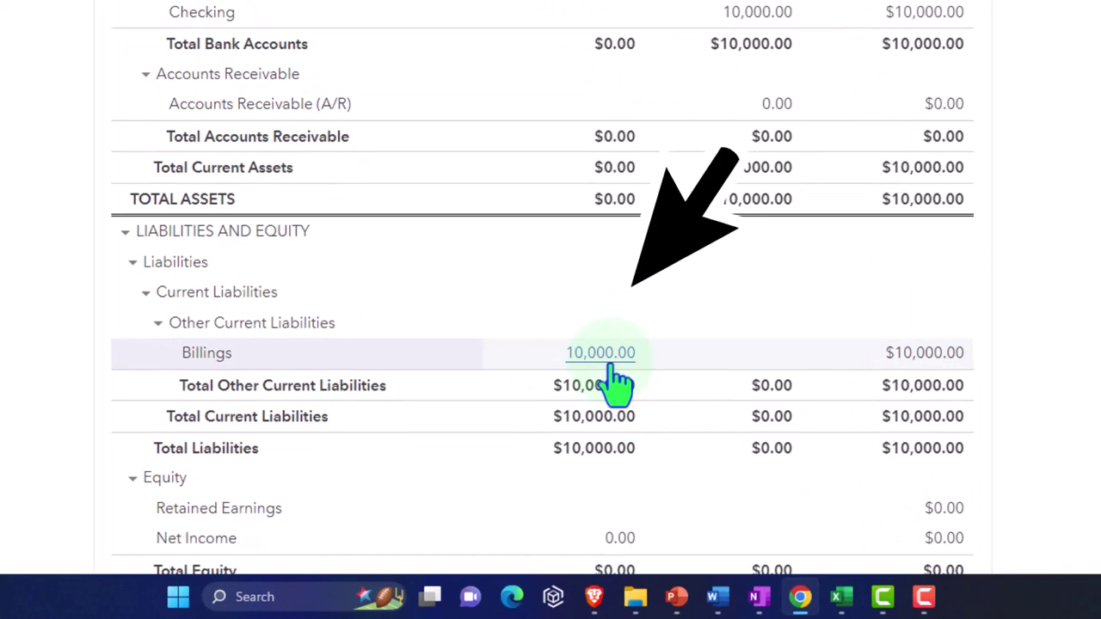
click(612, 368)
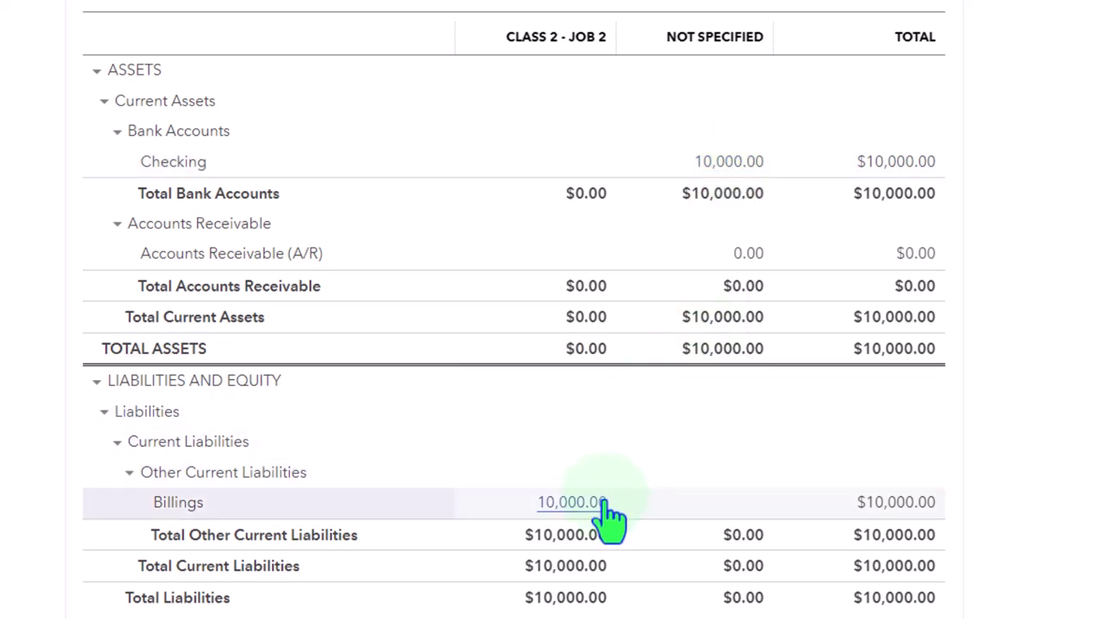
scroll(609, 516, down, 1)
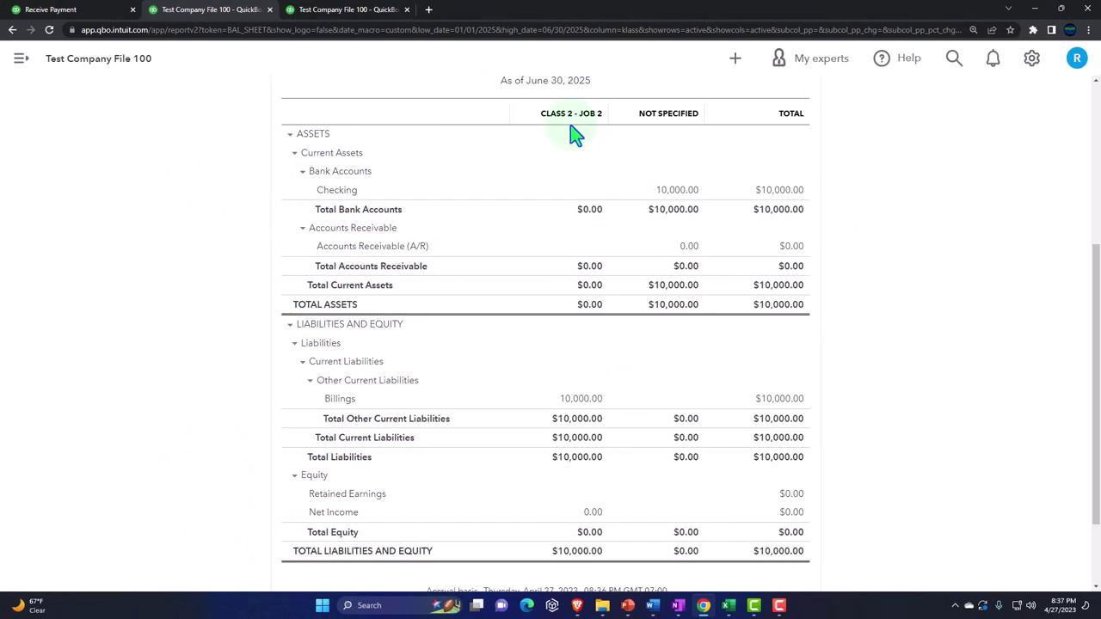
Check the income lines on the Profit and Loss report and in the Project 2 overview.
click(361, 11)
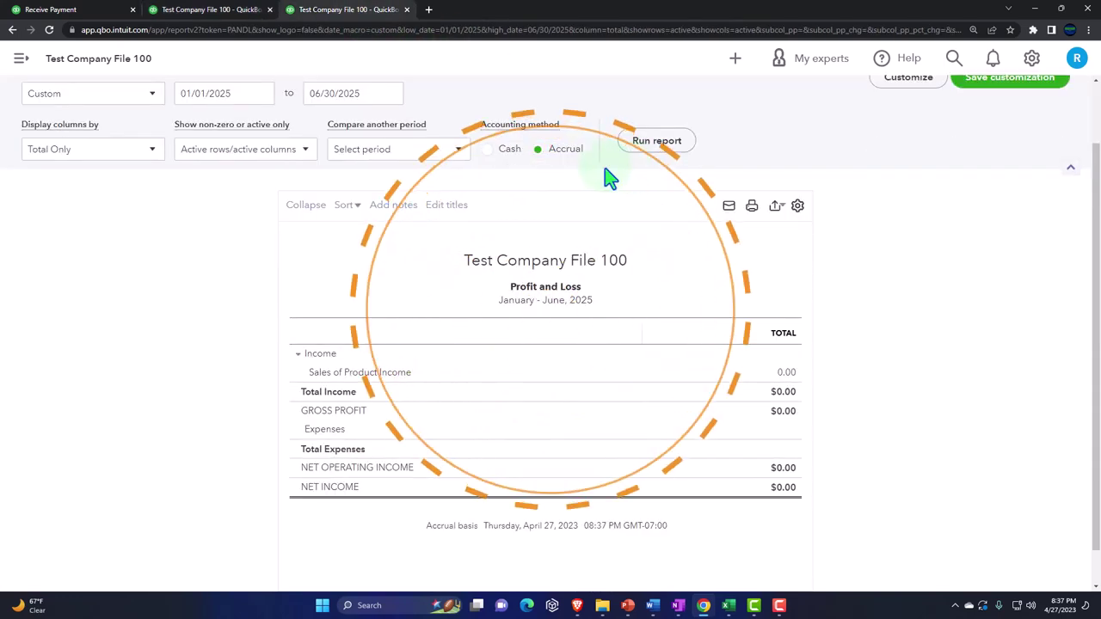
click(94, 11)
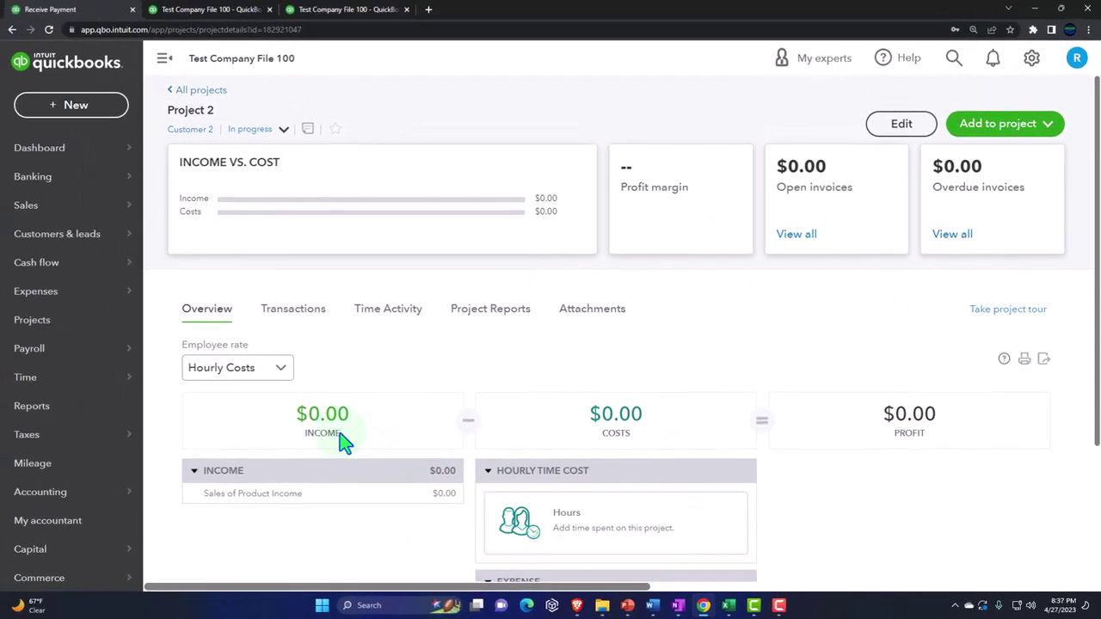
Open Customer 2's transaction list from the Customers list and collapse the navigation menu to review the payment, invoice and estimate.
click(43, 207)
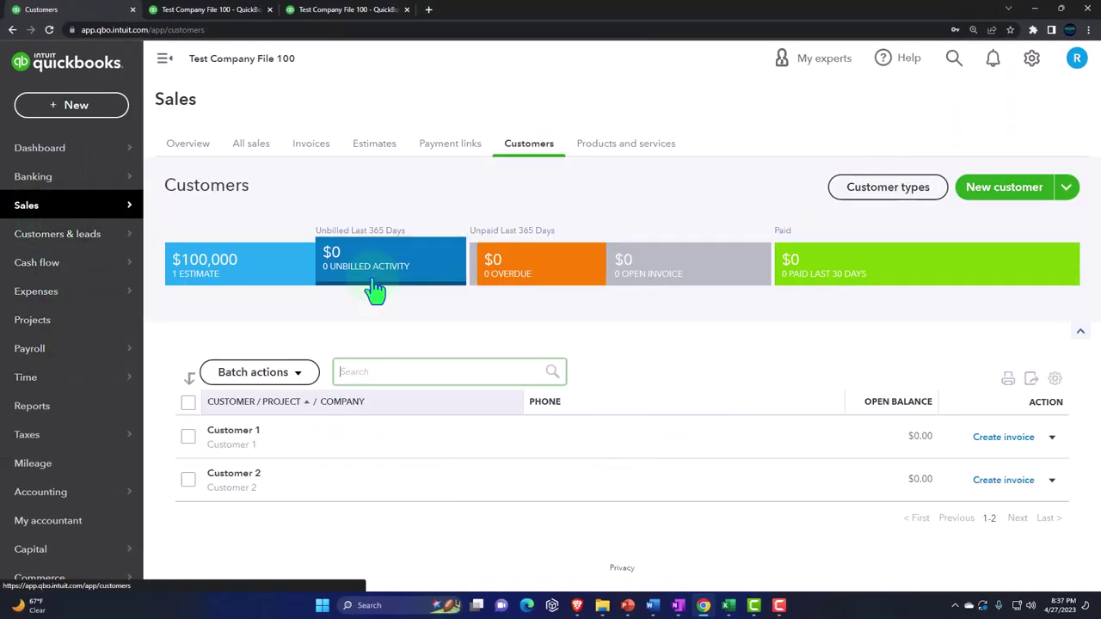
click(230, 475)
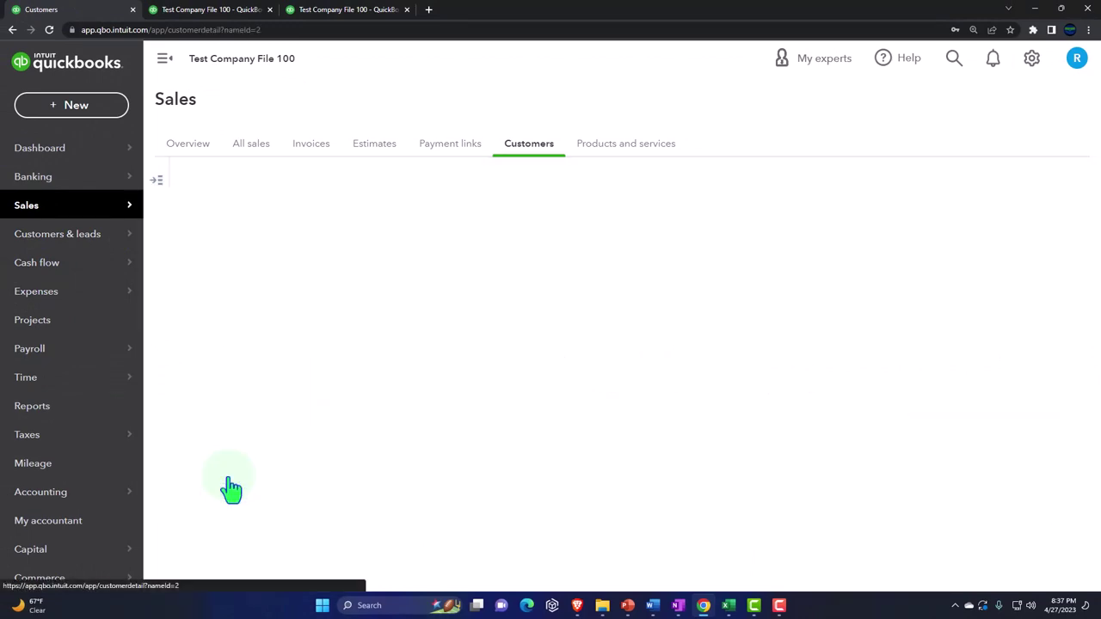
click(164, 59)
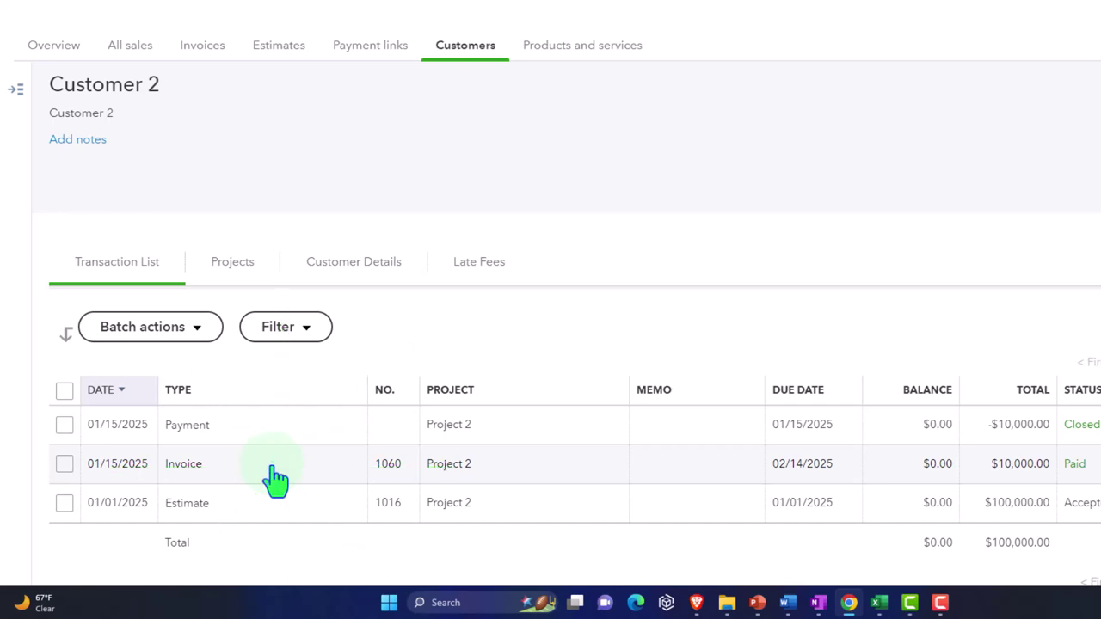
Switch to the Excel workbook, highlight the Billing Schedule amounts in E2:E7 for review, and return to QuickBooks.
mouse_move(879, 602)
click(803, 483)
click(560, 401)
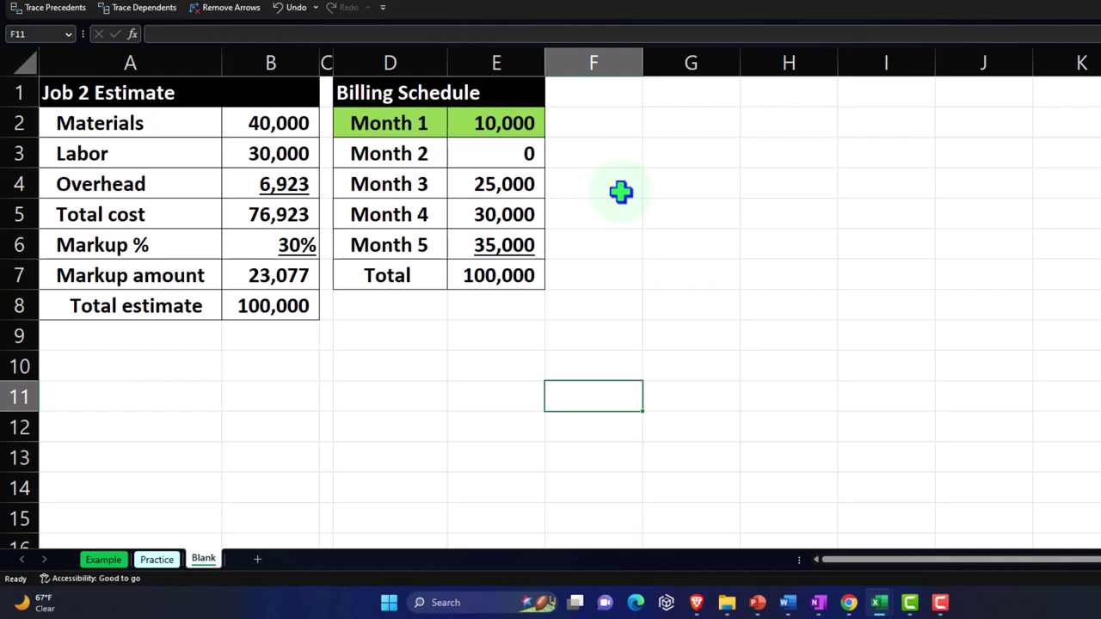
drag(503, 129, 499, 275)
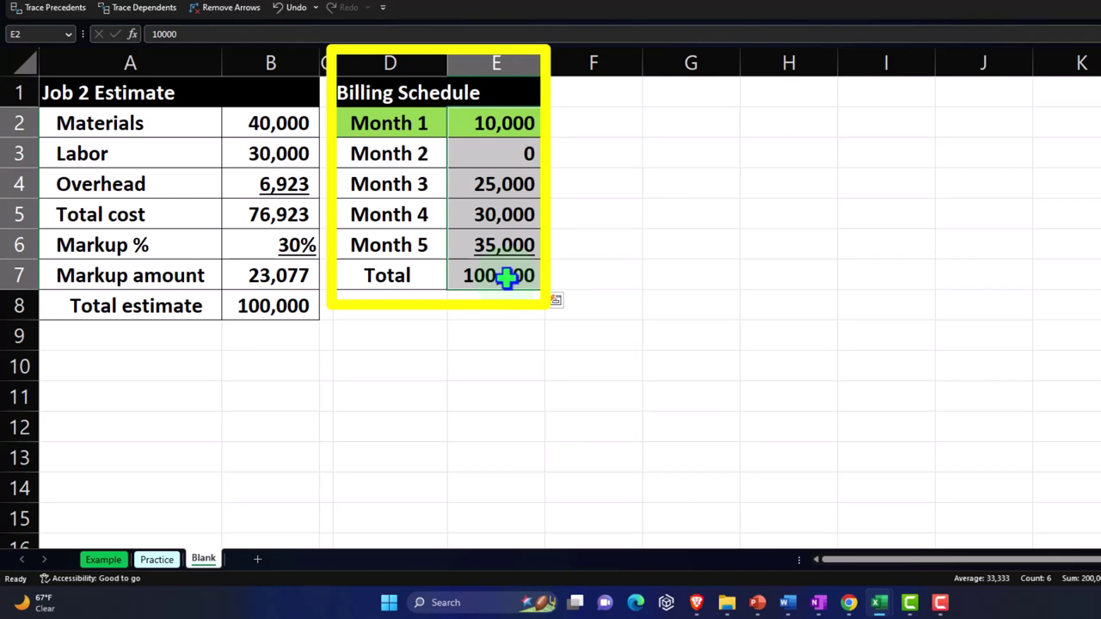
key(alt+Tab)
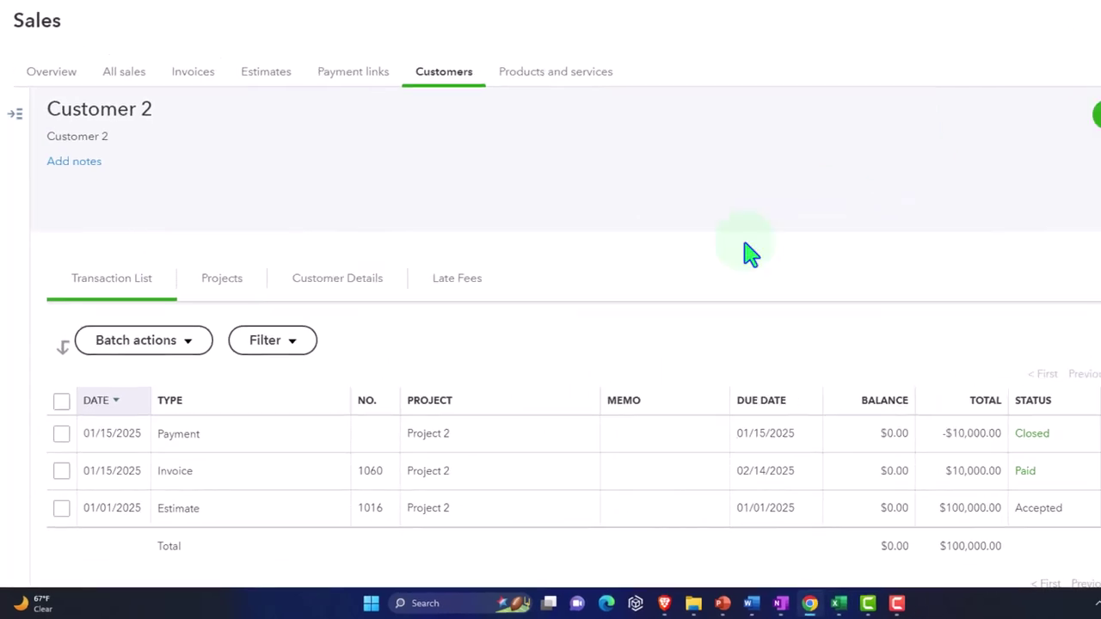